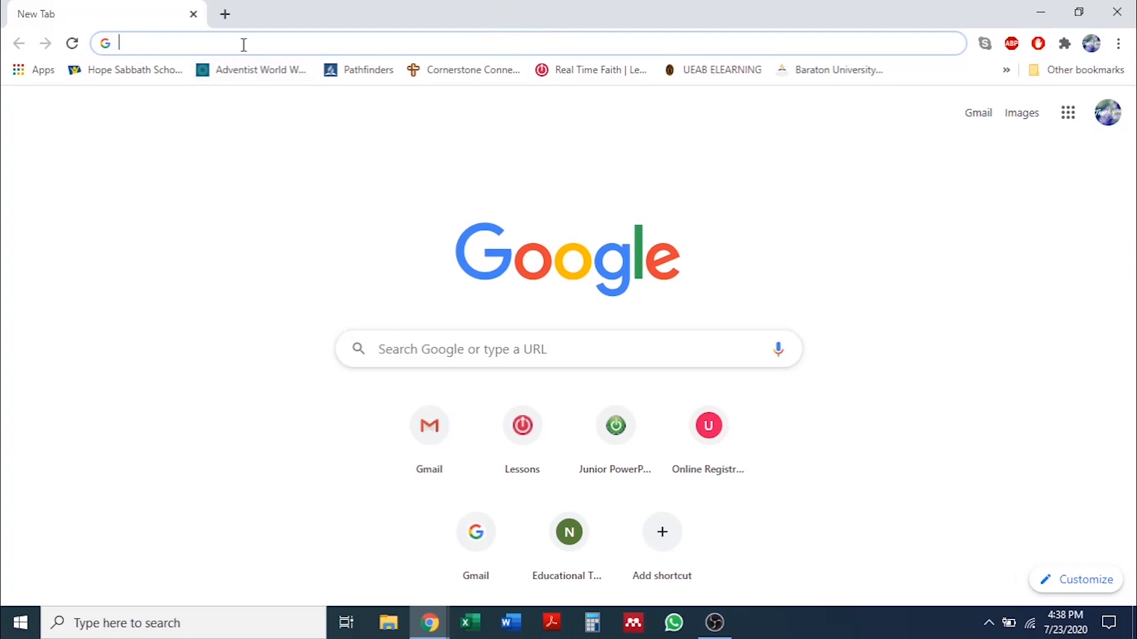
left_click(288, 170)
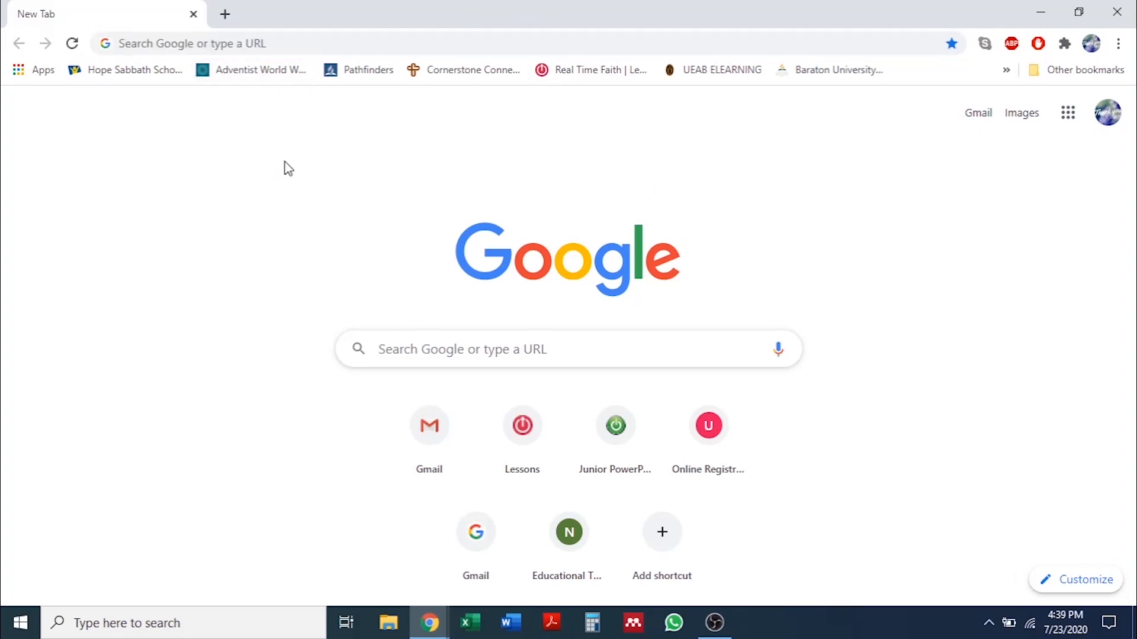
left_click(255, 44)
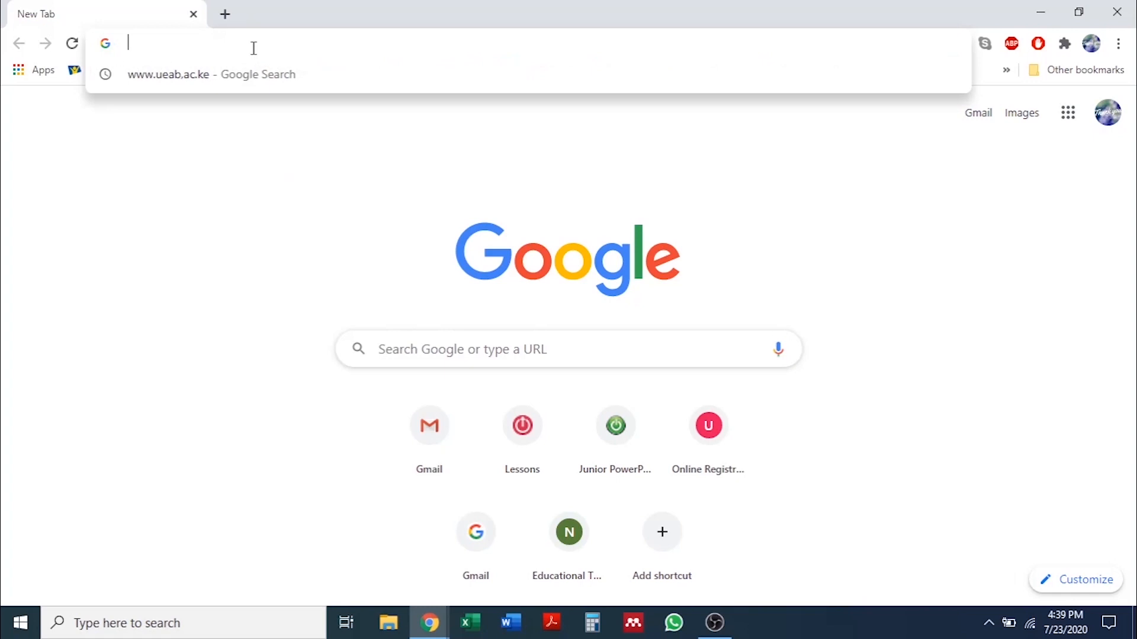
type("www.")
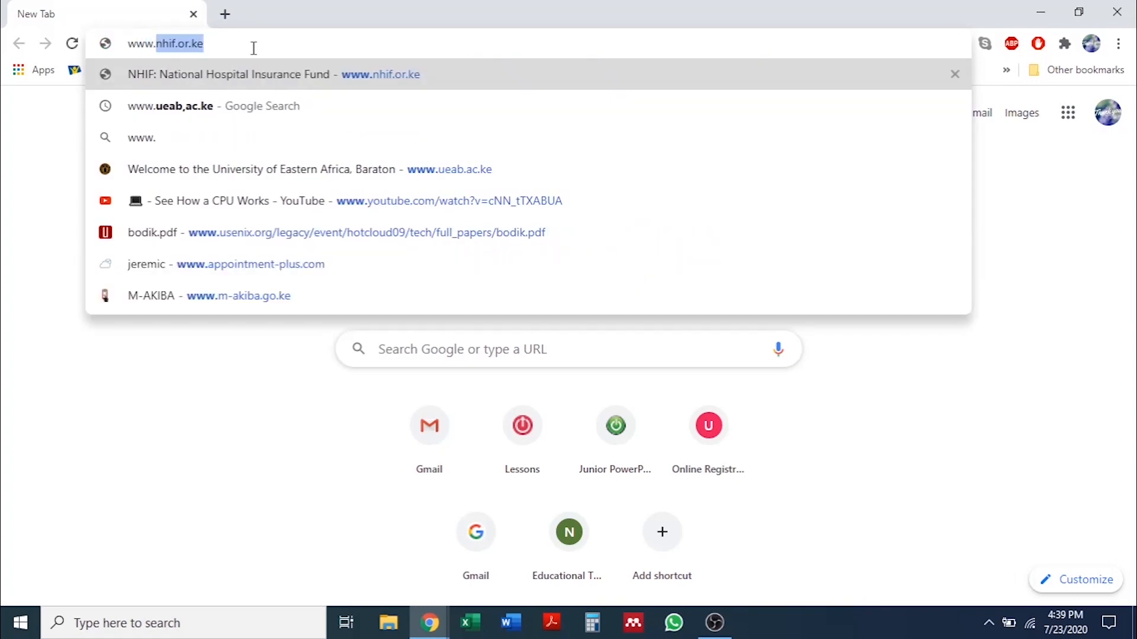
type("ueab")
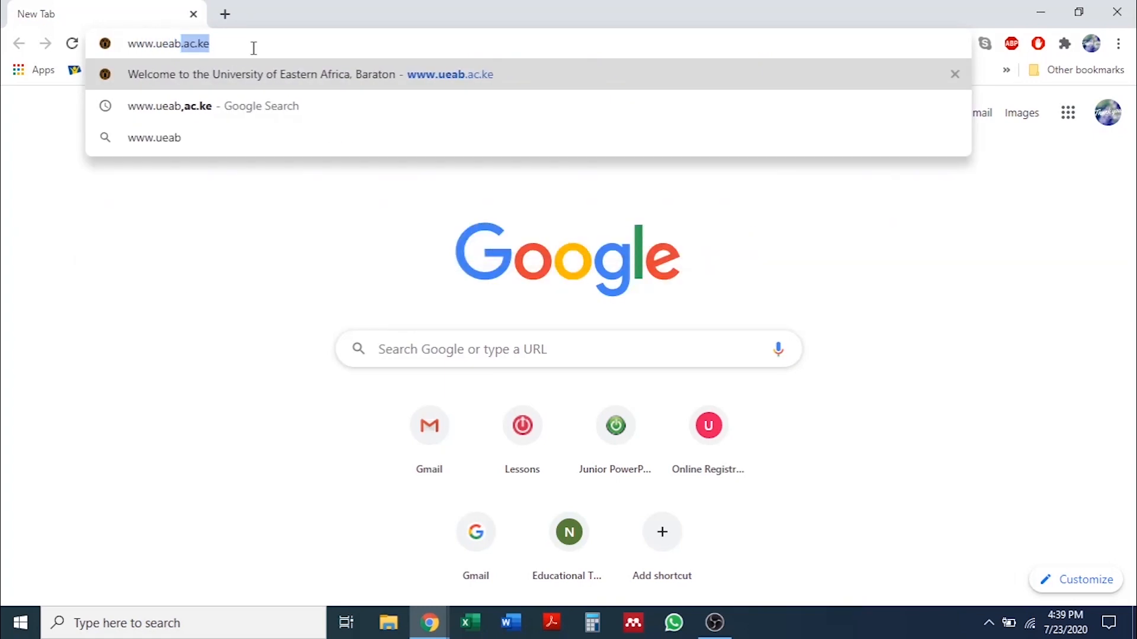
type(".ac.")
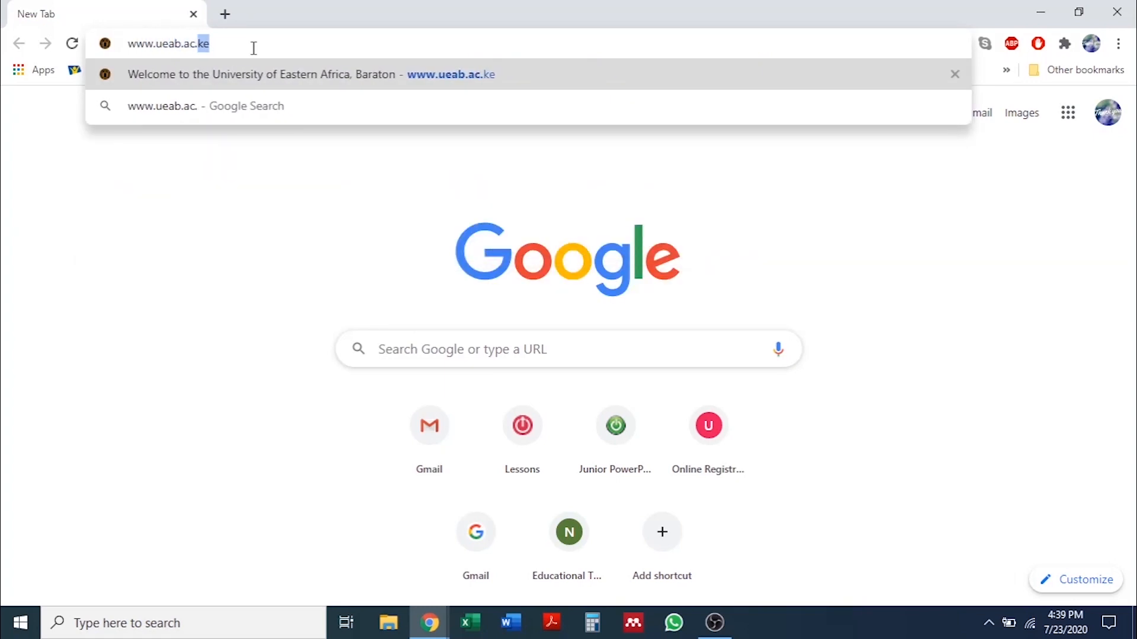
type("ke")
key("Return")
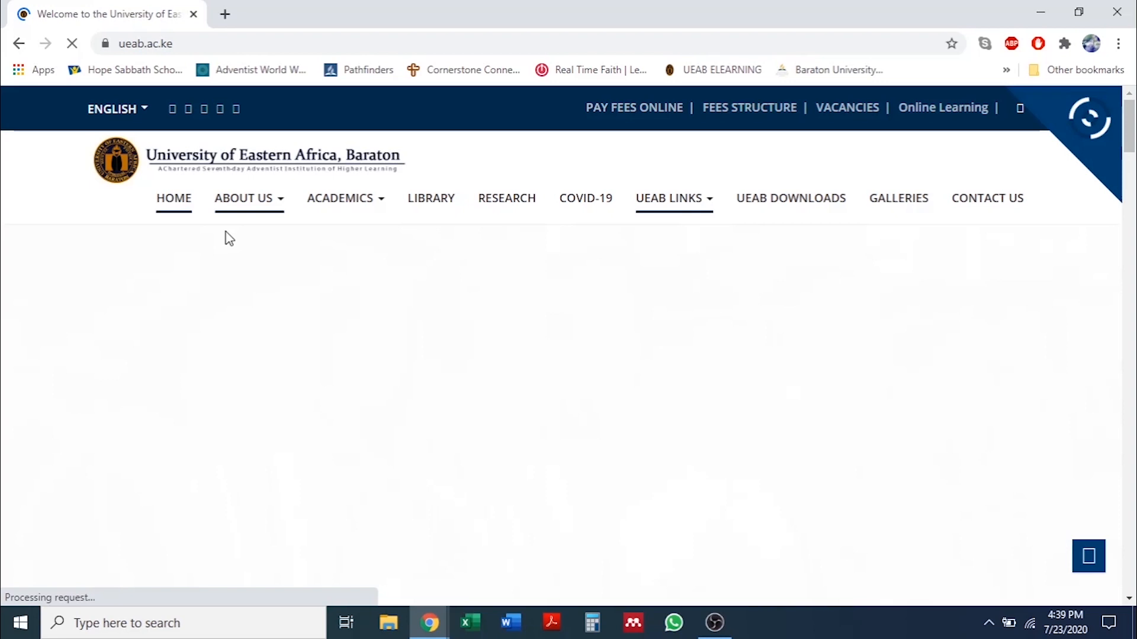
Go to the REGISTRATION portal from the UEAB LINKS menu.
mouse_move(268, 204)
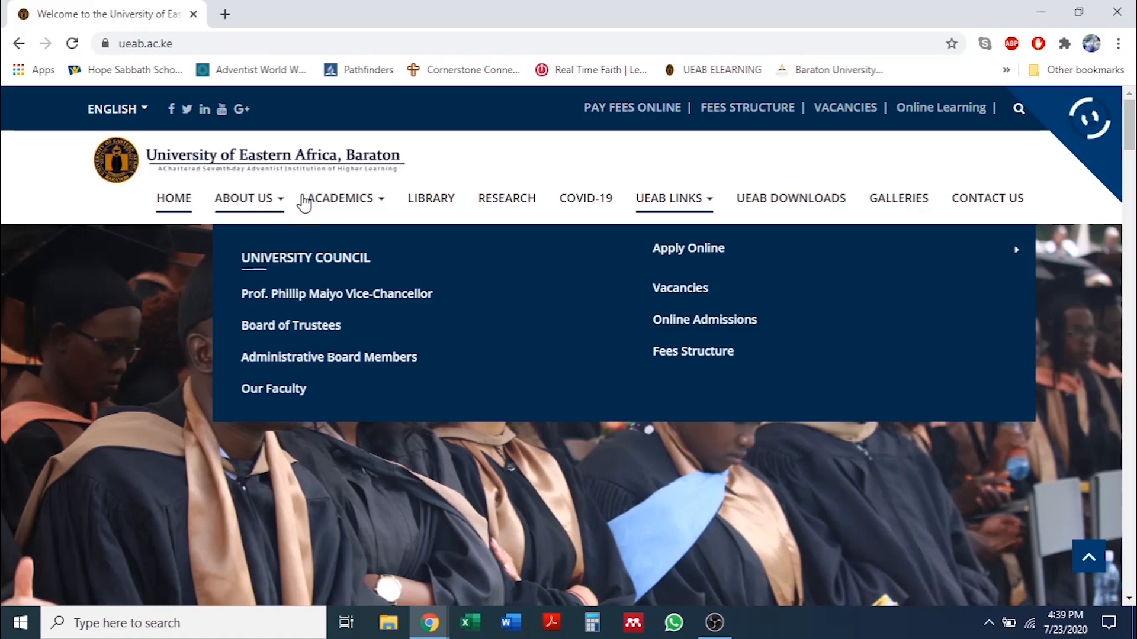
mouse_move(686, 208)
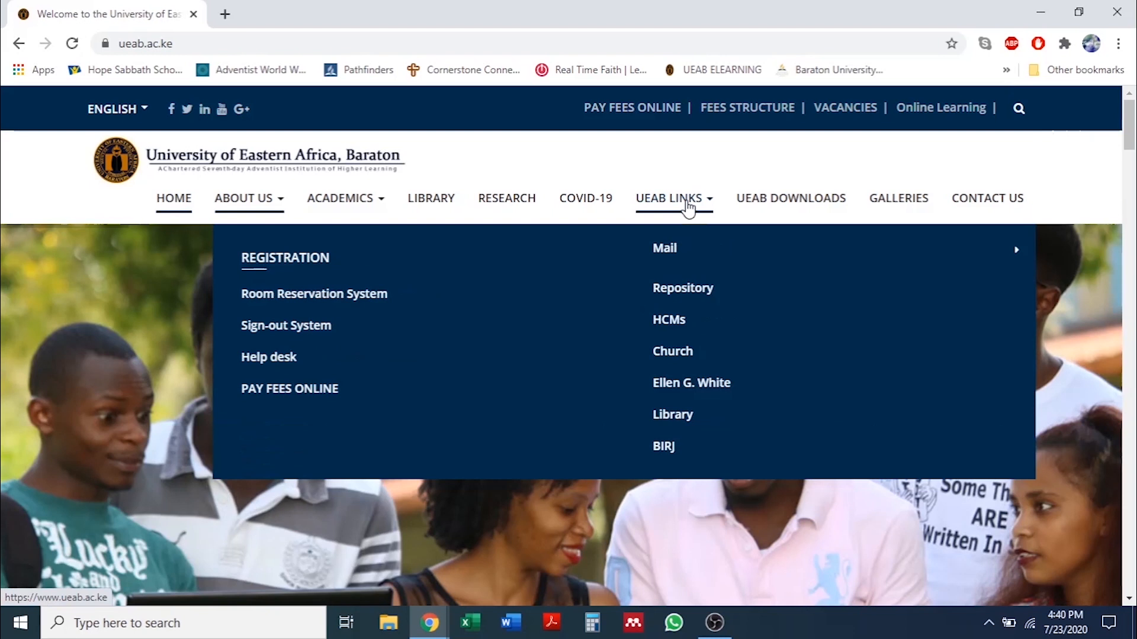
left_click(302, 261)
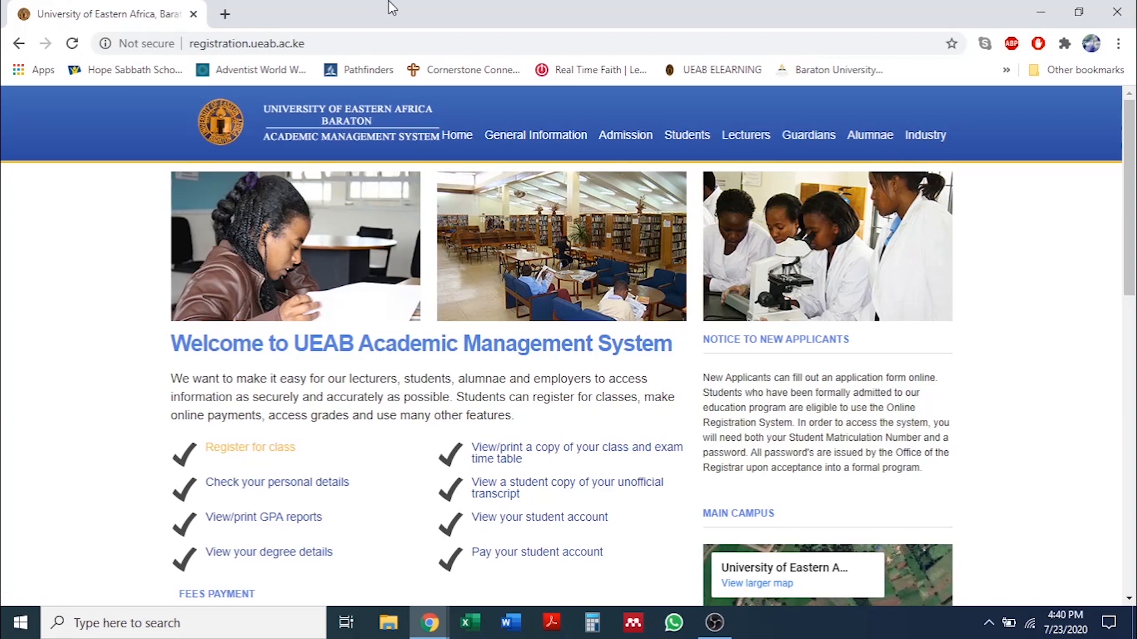
Log in on the Students page with the student's username and password.
left_click(690, 136)
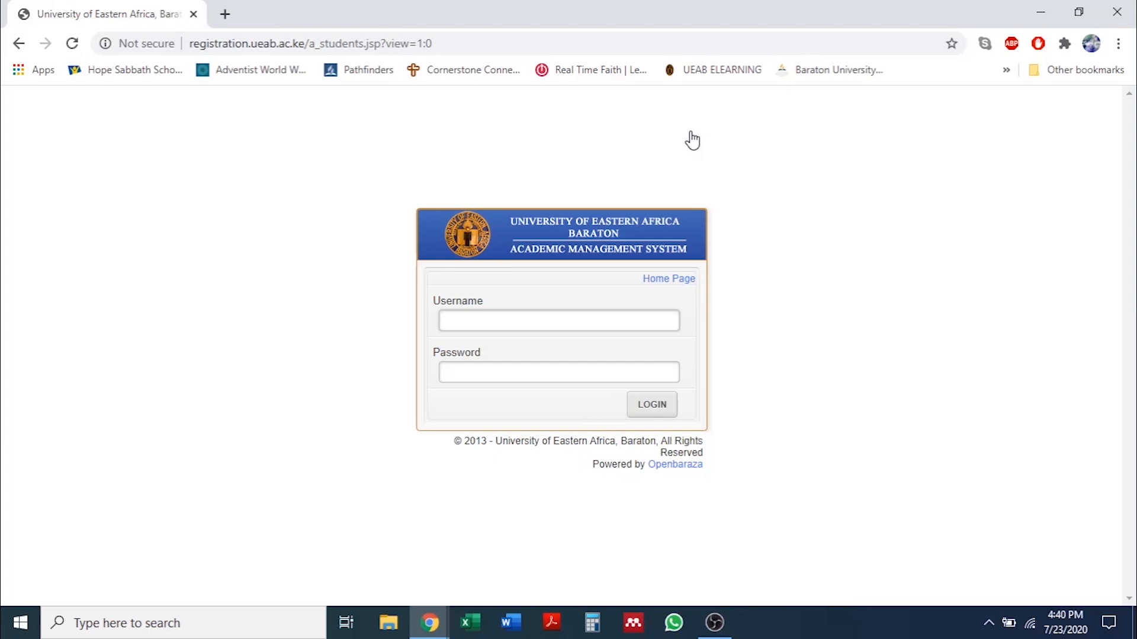
type("SORINE2112")
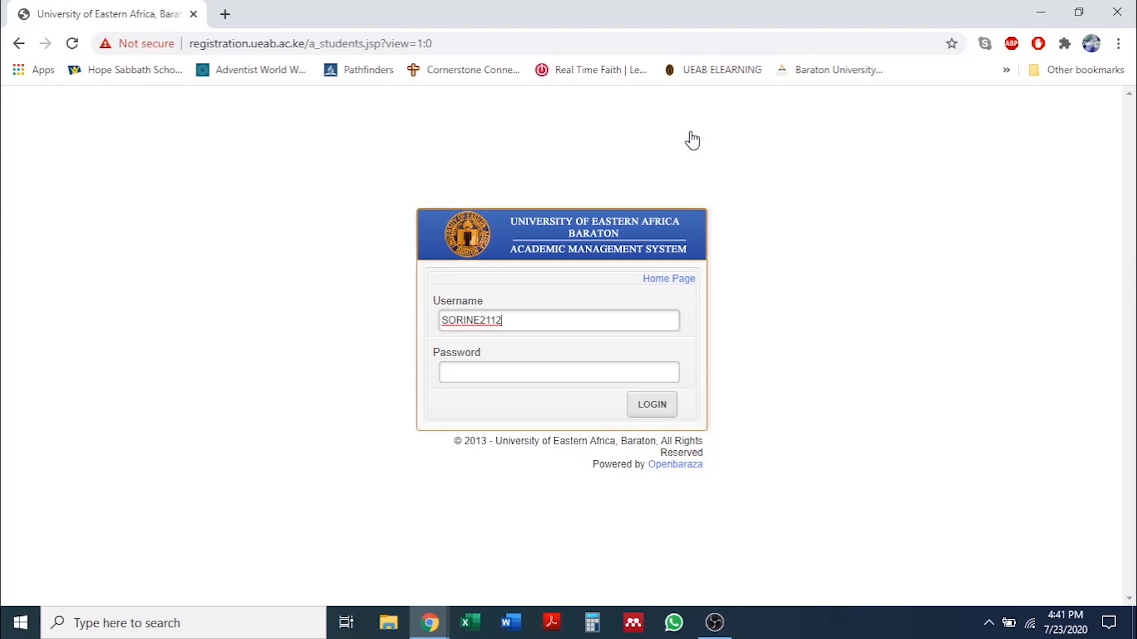
left_click(484, 376)
type("•••••••••")
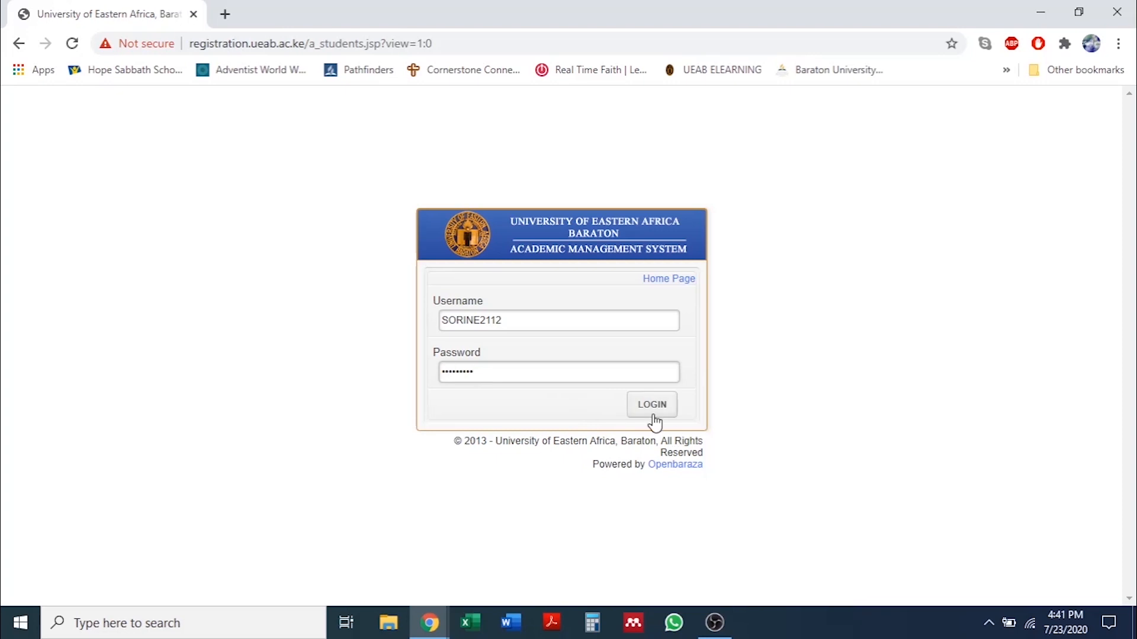
left_click(655, 403)
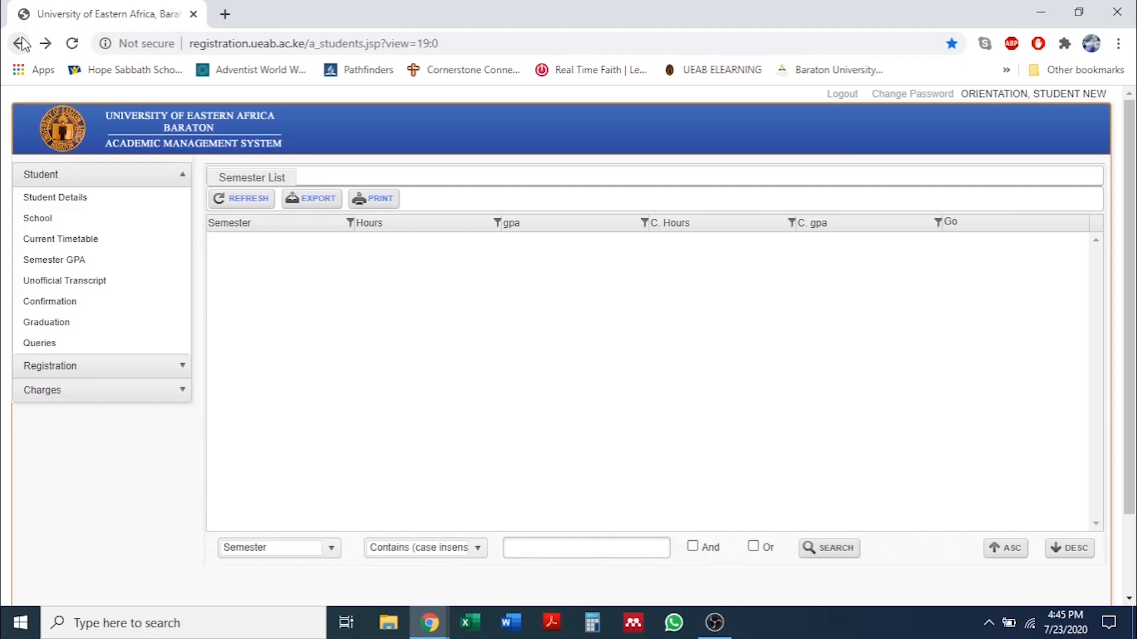
Show Student Details, load the school record with GO, and switch to Edit Details.
left_click(42, 199)
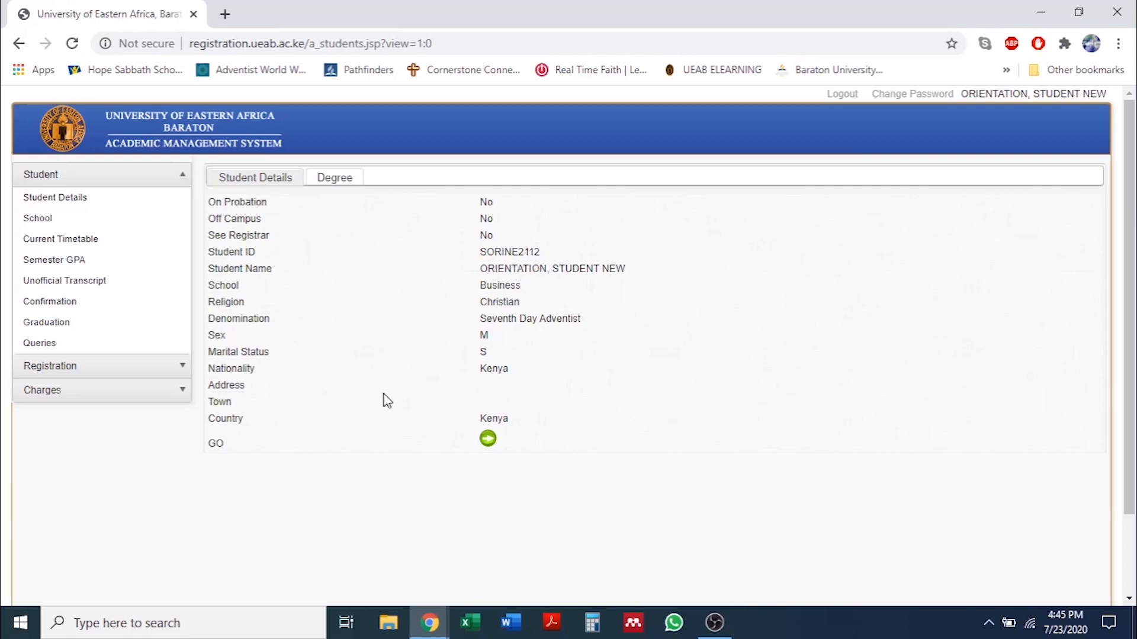
left_click(488, 441)
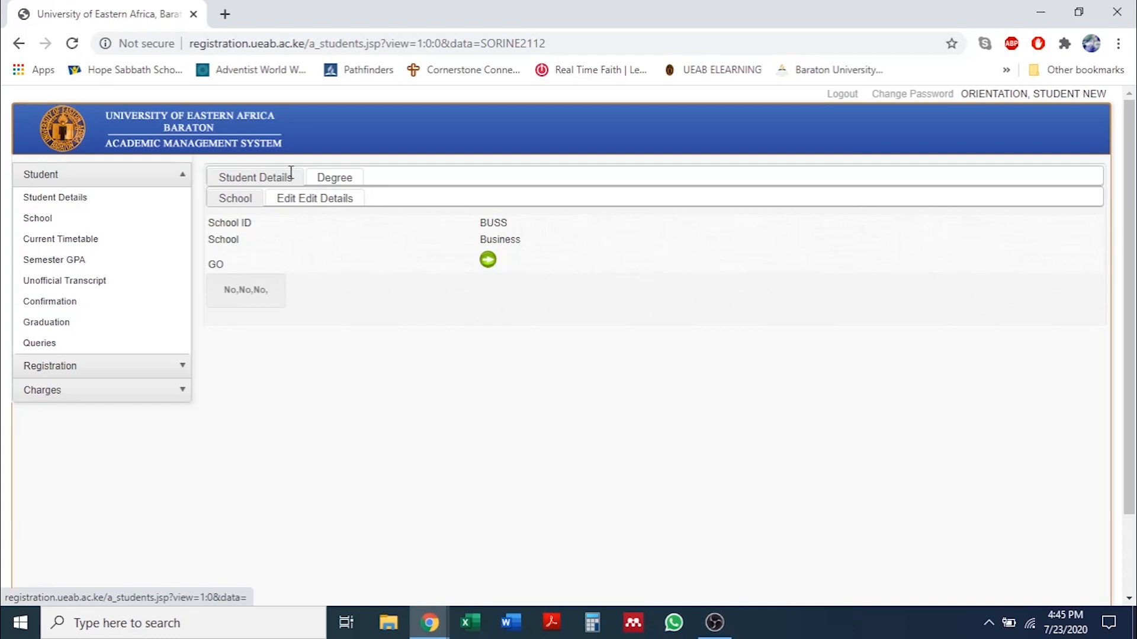
left_click(302, 204)
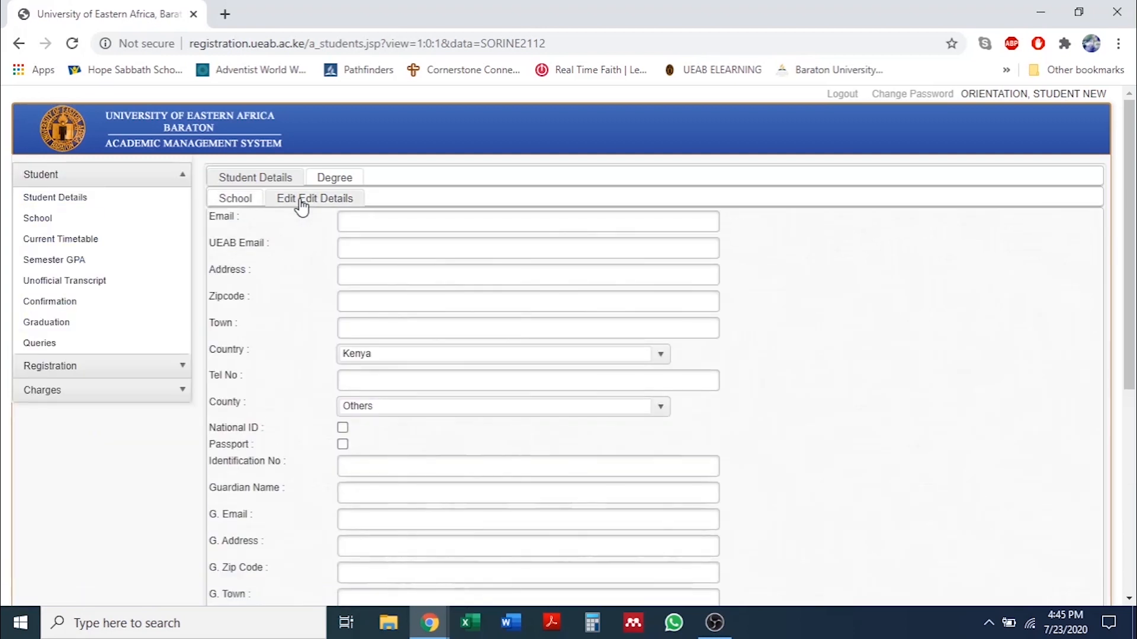
Enter the student's personal Gmail address and UEAB e-mail in the Email fields.
scroll(302, 205, "down", 5)
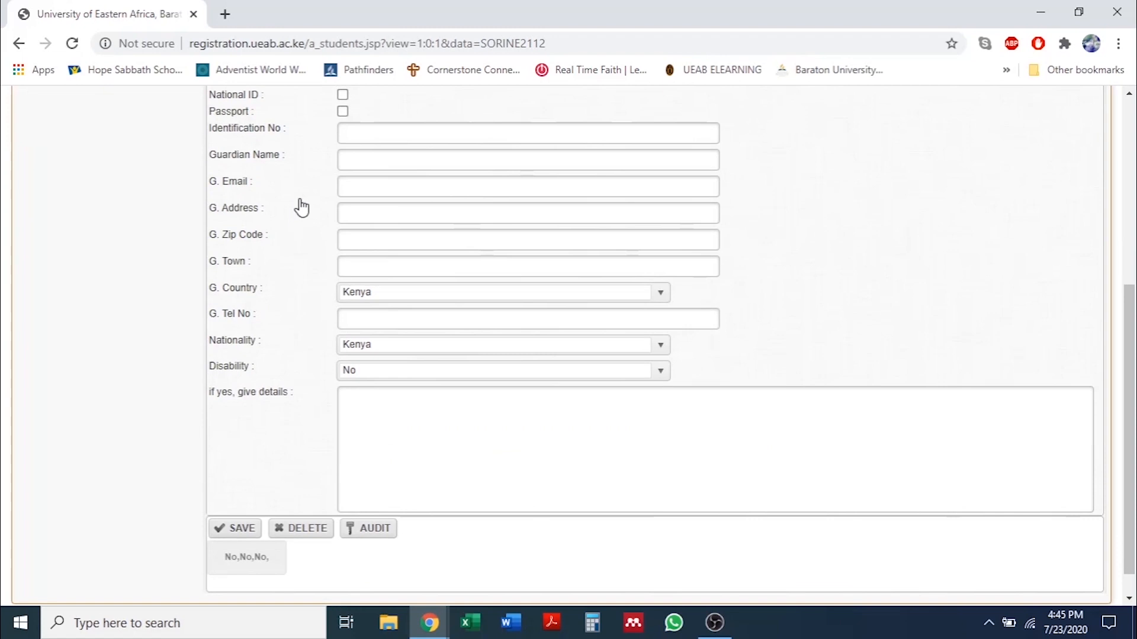
scroll(302, 204, "up", 5)
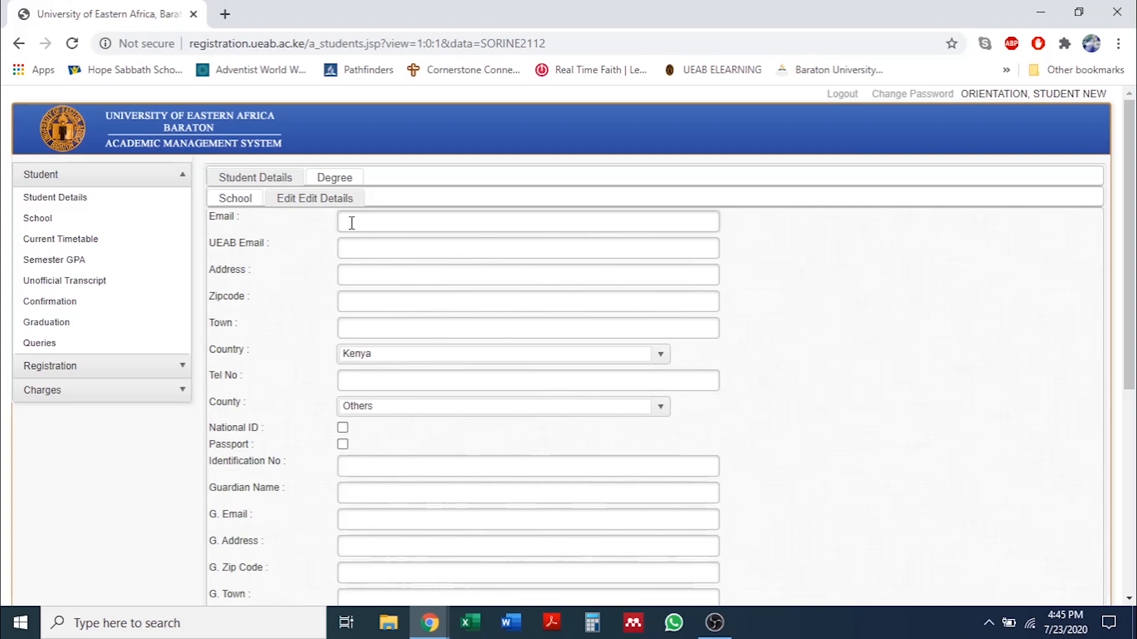
type("x")
type("yz")
type("@")
type("gm")
key("BackSpace")
type("mail.com")
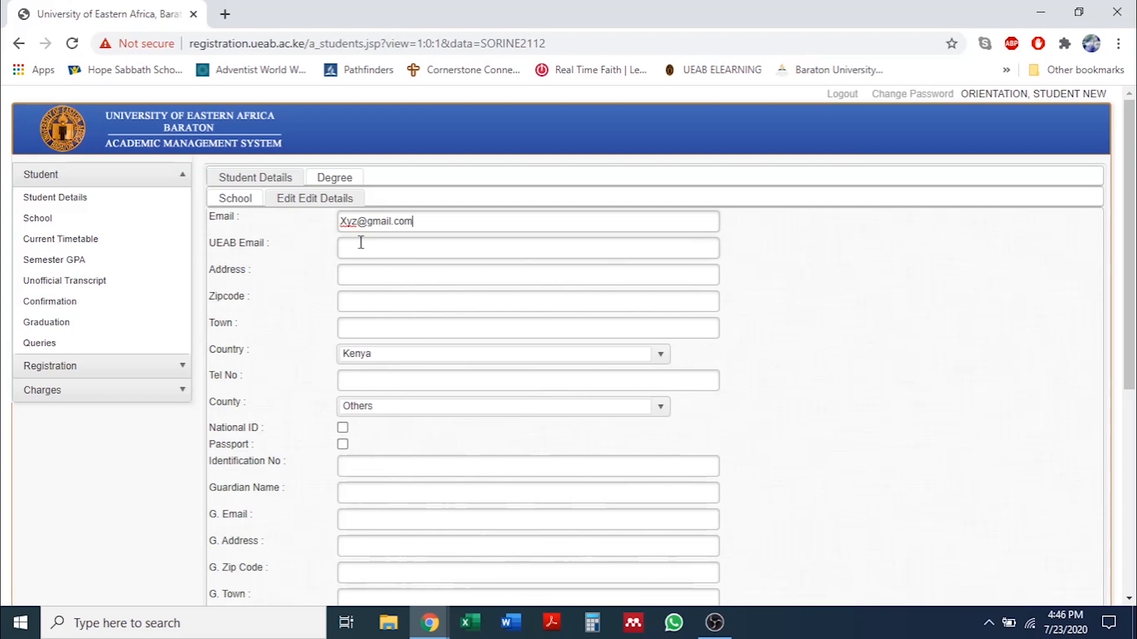
left_click(359, 248)
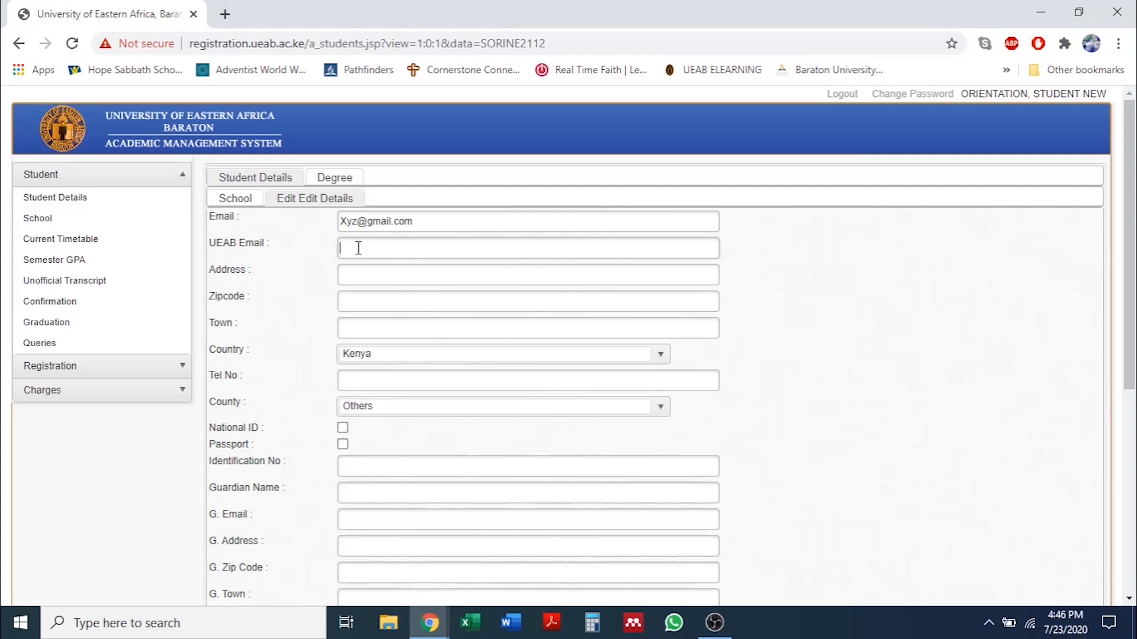
type("xyz@ueab.ac.ke")
Enter the student's postal address, zip code (from the suggestion) and home town.
left_click(369, 276)
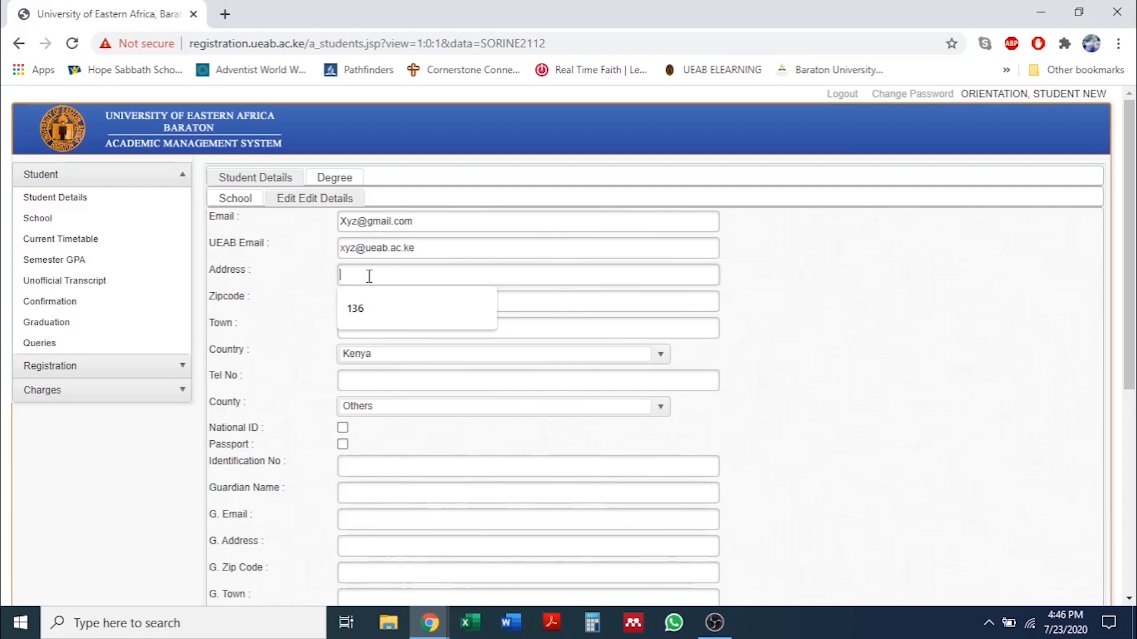
type("136")
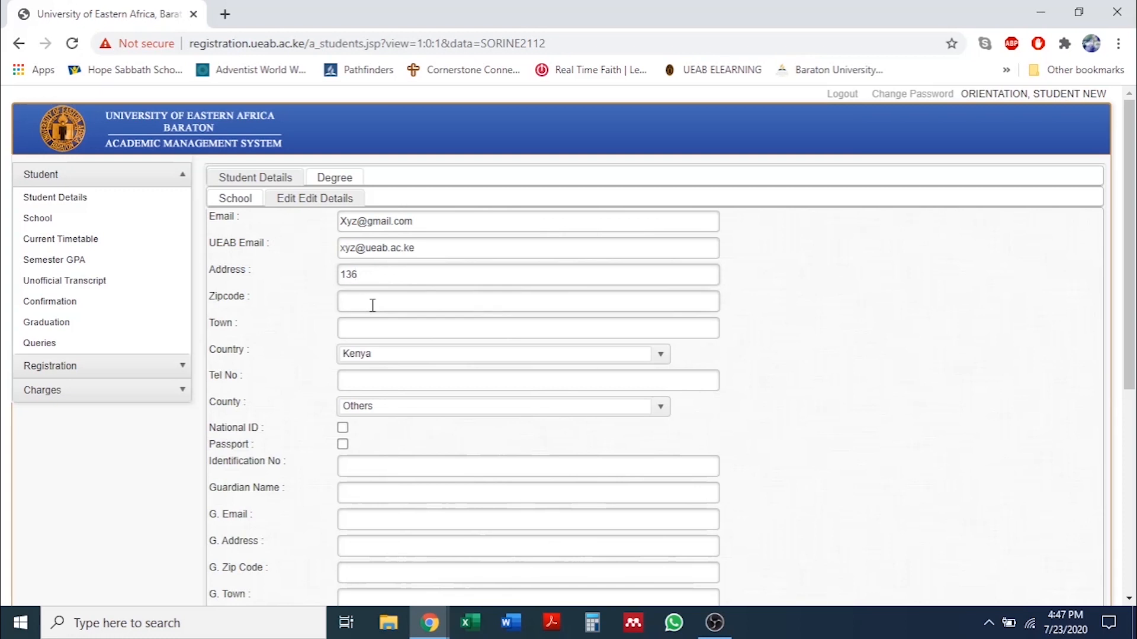
left_click(372, 305)
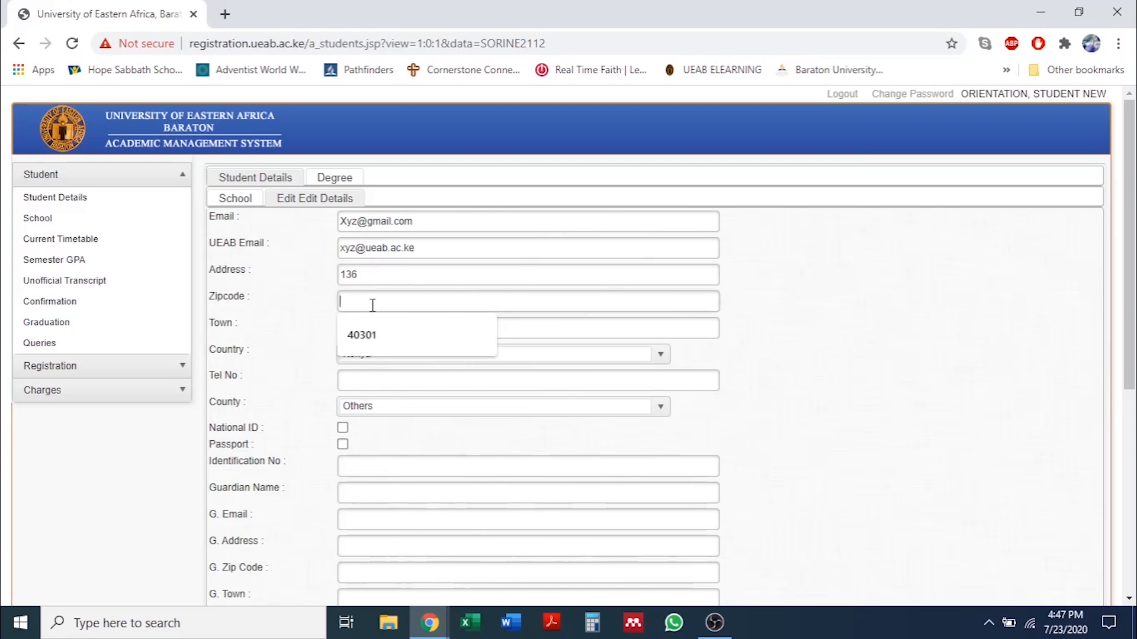
type("4")
left_click(358, 344)
left_click(367, 329)
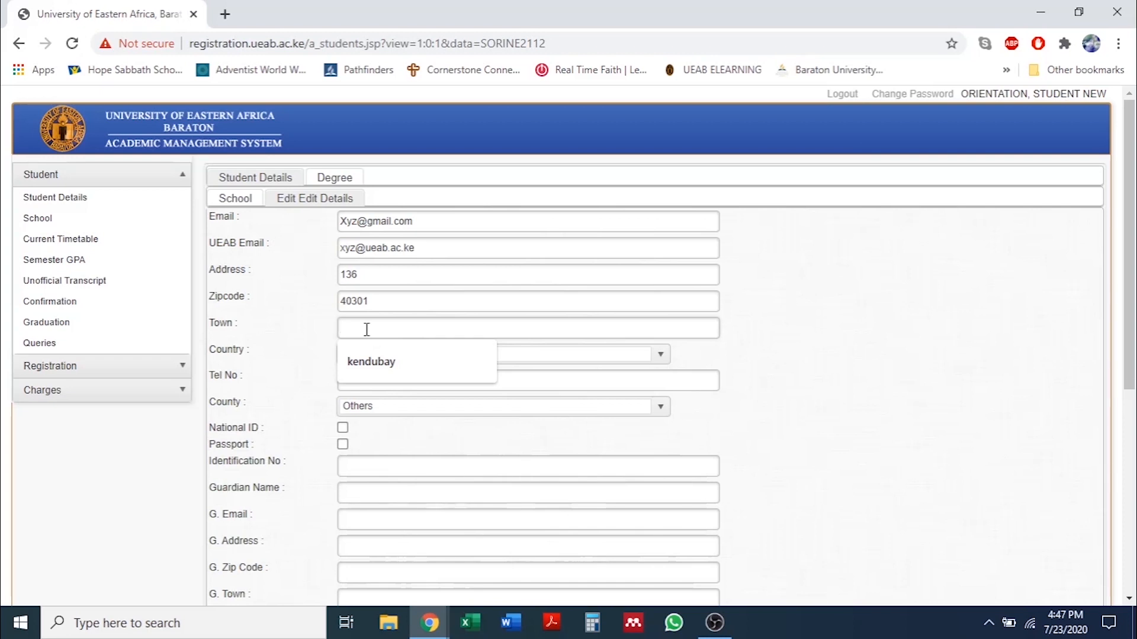
type("Ho")
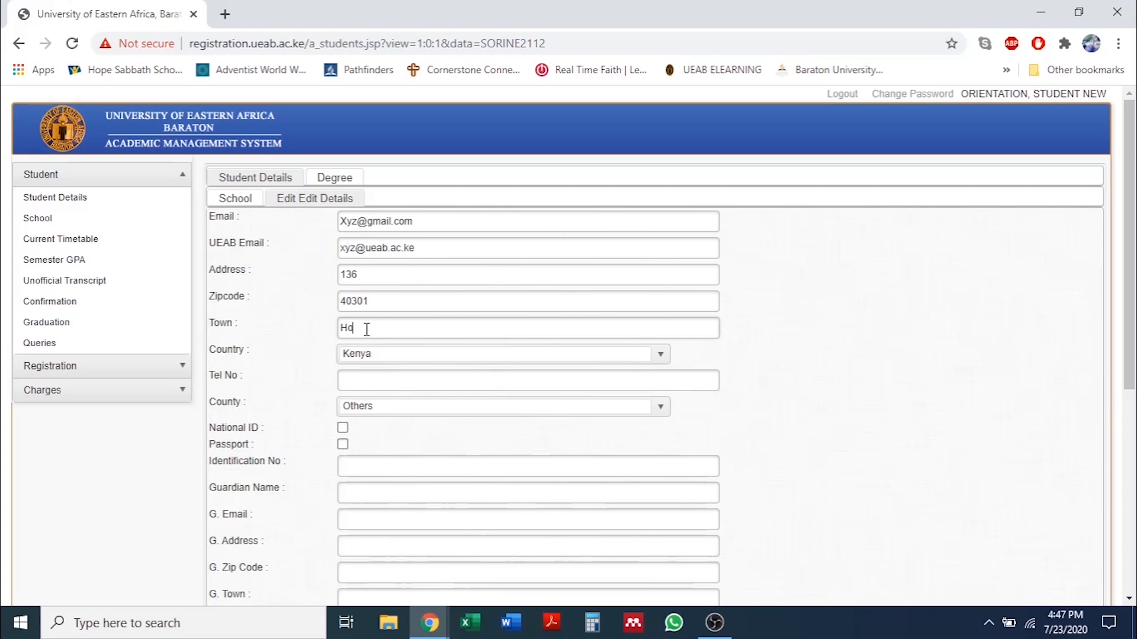
type("mabay")
left_click(525, 353)
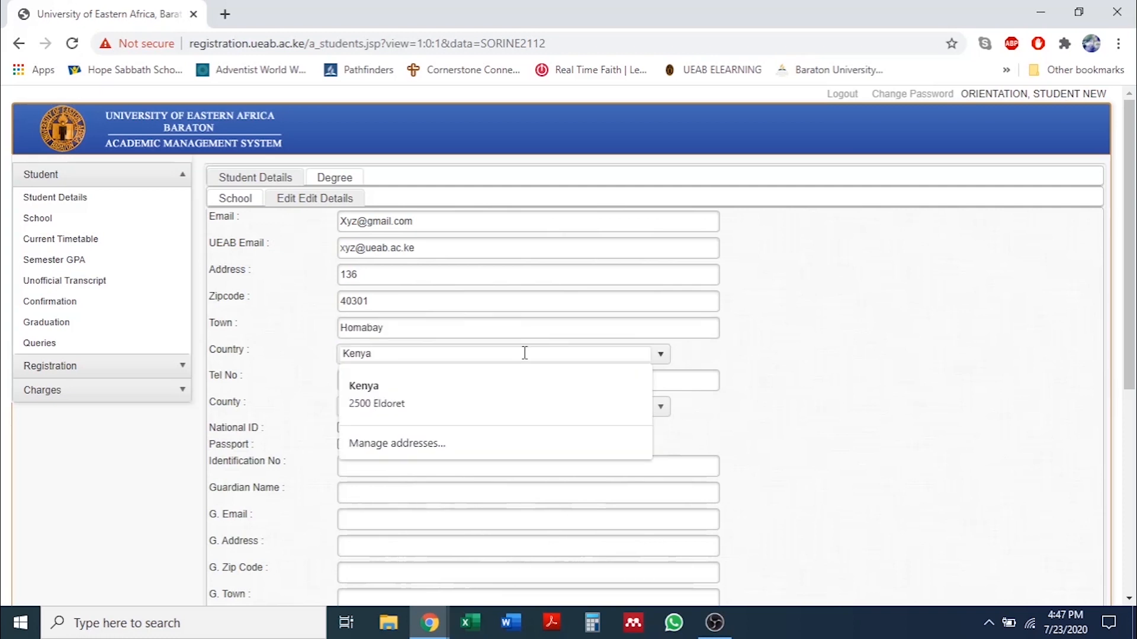
left_click(661, 355)
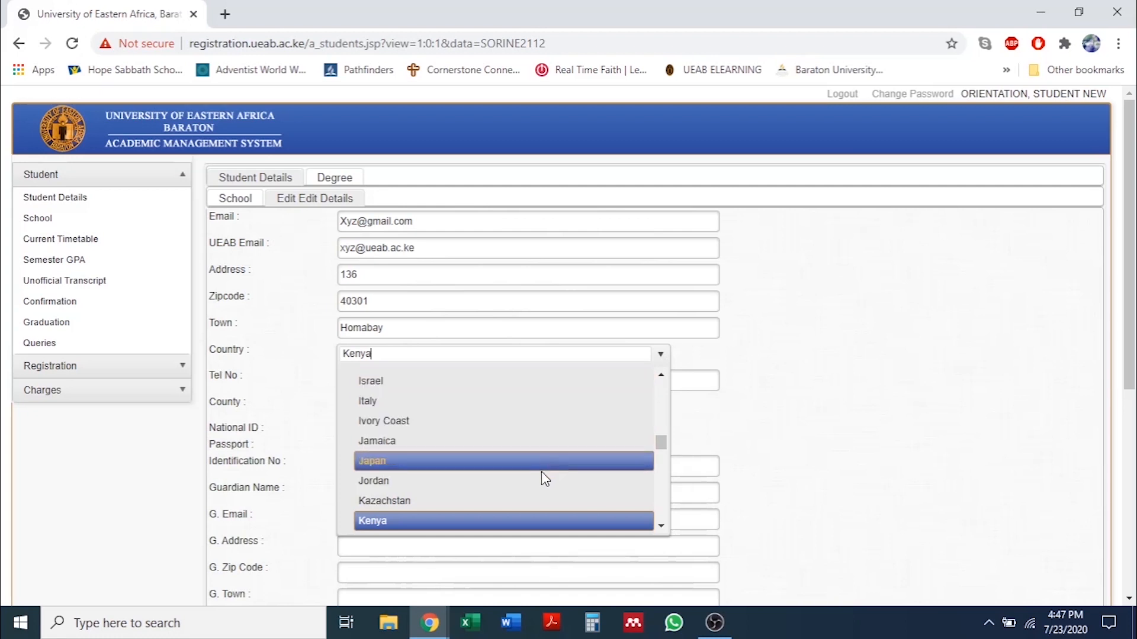
Try Morocco as the country, then set Country back to Kenya.
scroll(663, 459, "down", 7)
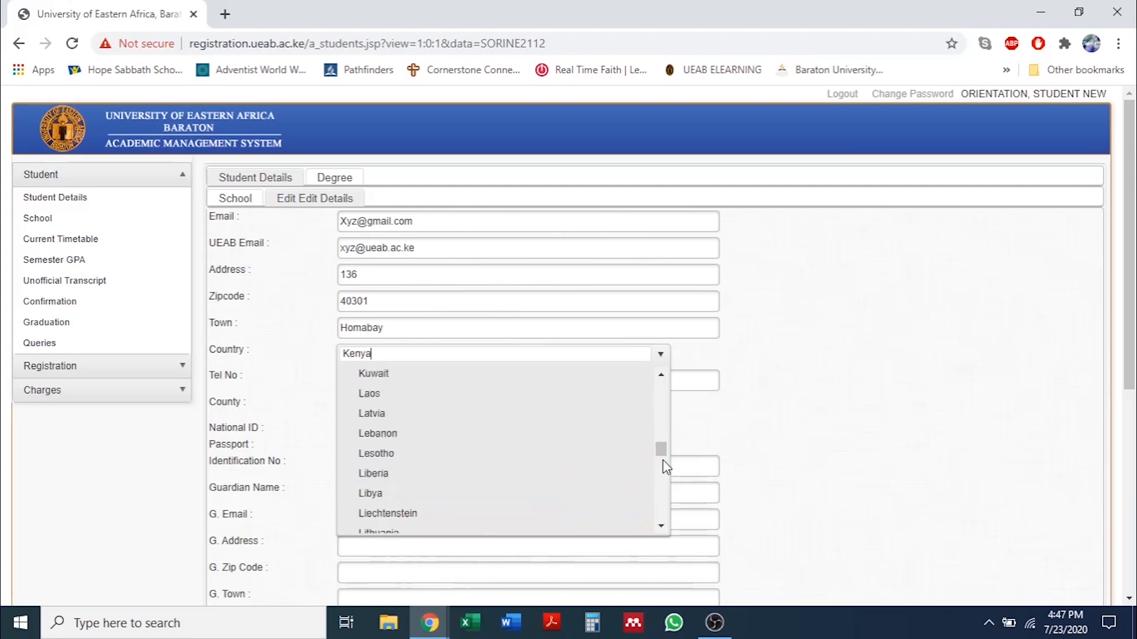
scroll(663, 459, "down", 5)
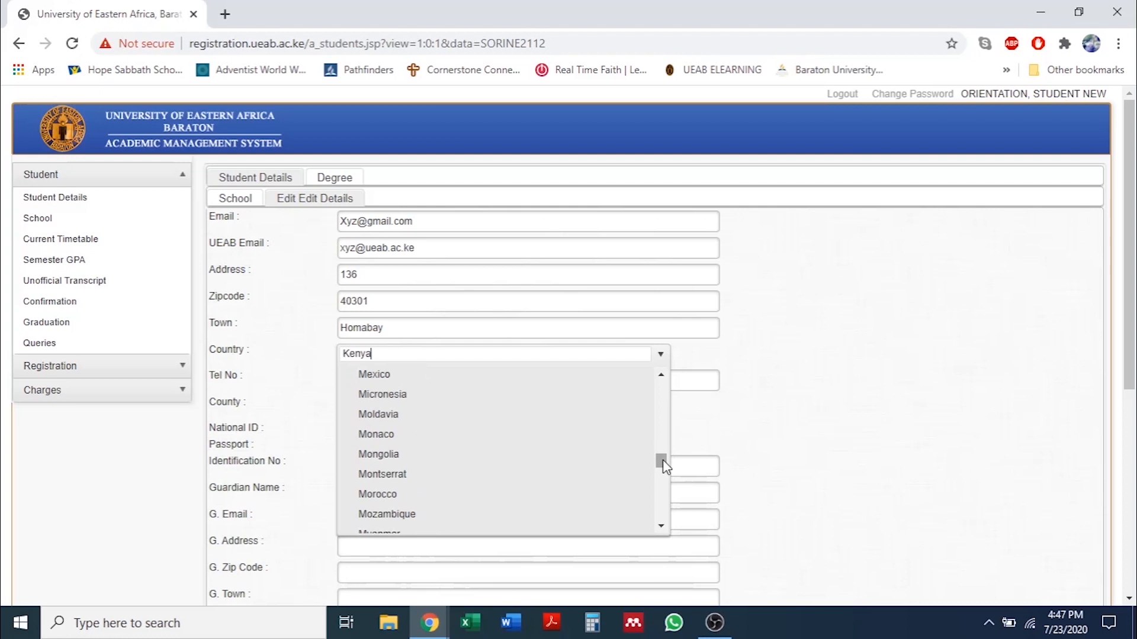
scroll(663, 459, "down", 2)
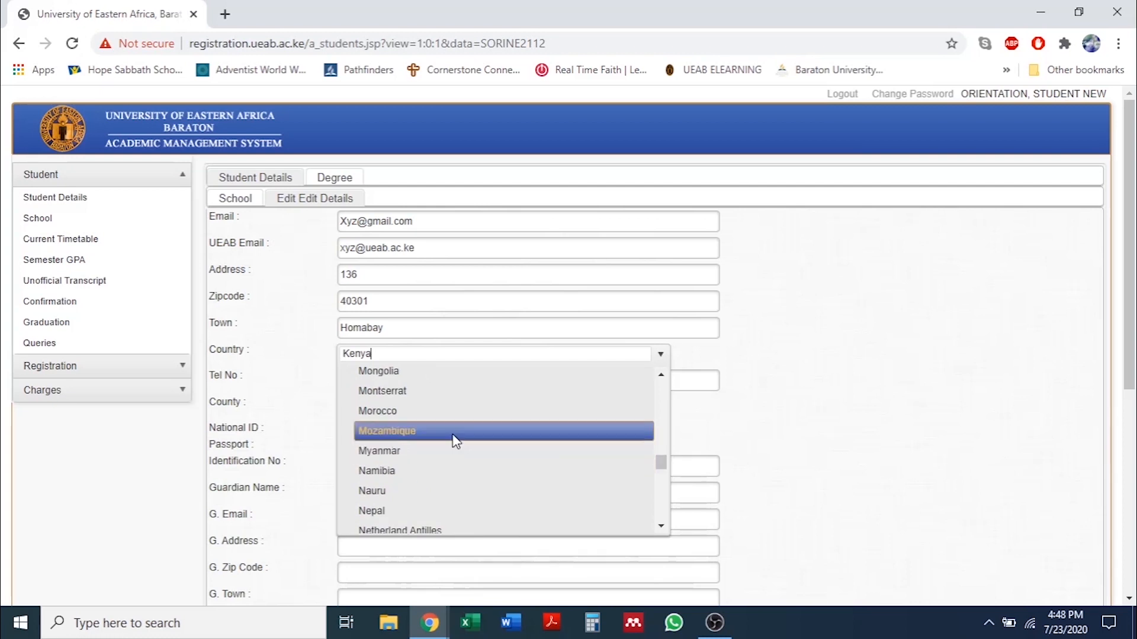
left_click(379, 413)
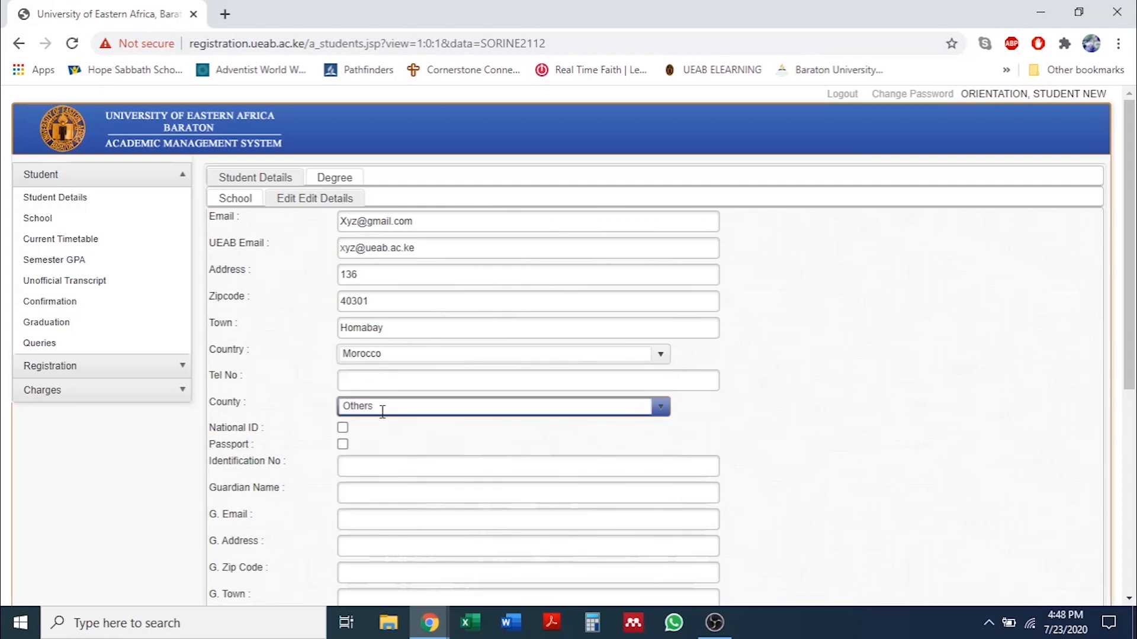
left_click(661, 354)
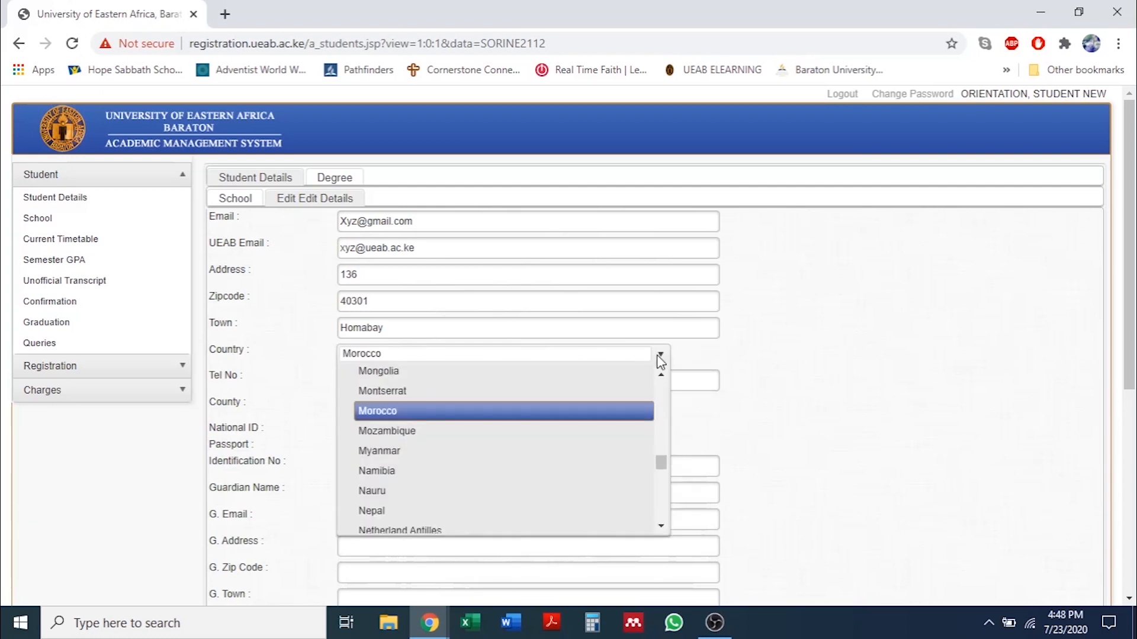
scroll(456, 492, "down", 1)
scroll(452, 487, "down", 3)
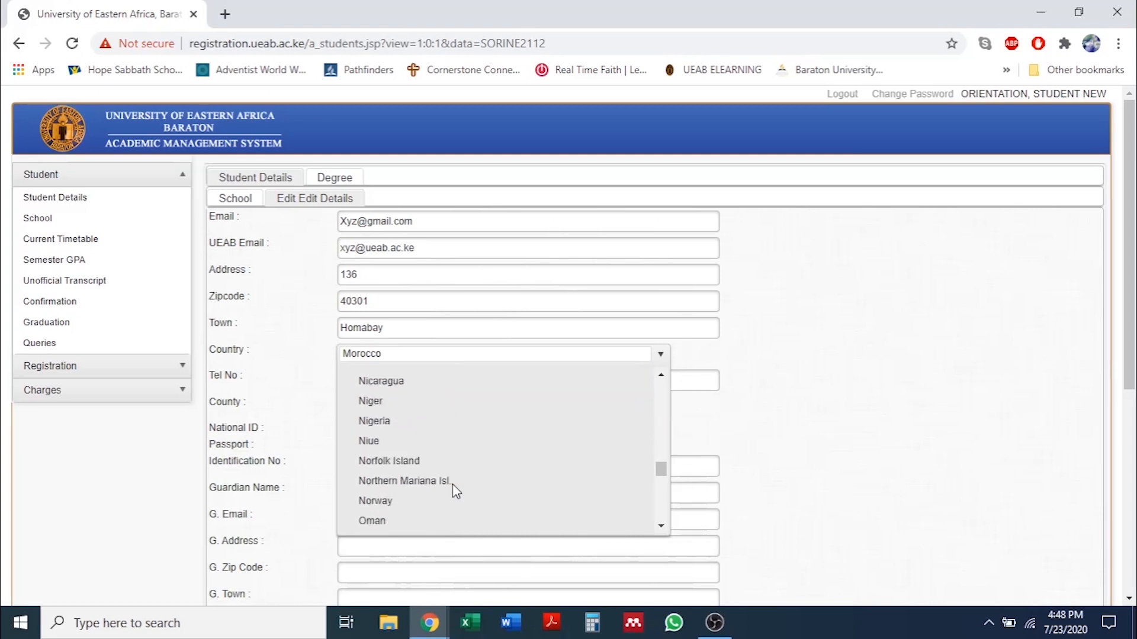
left_click(466, 353)
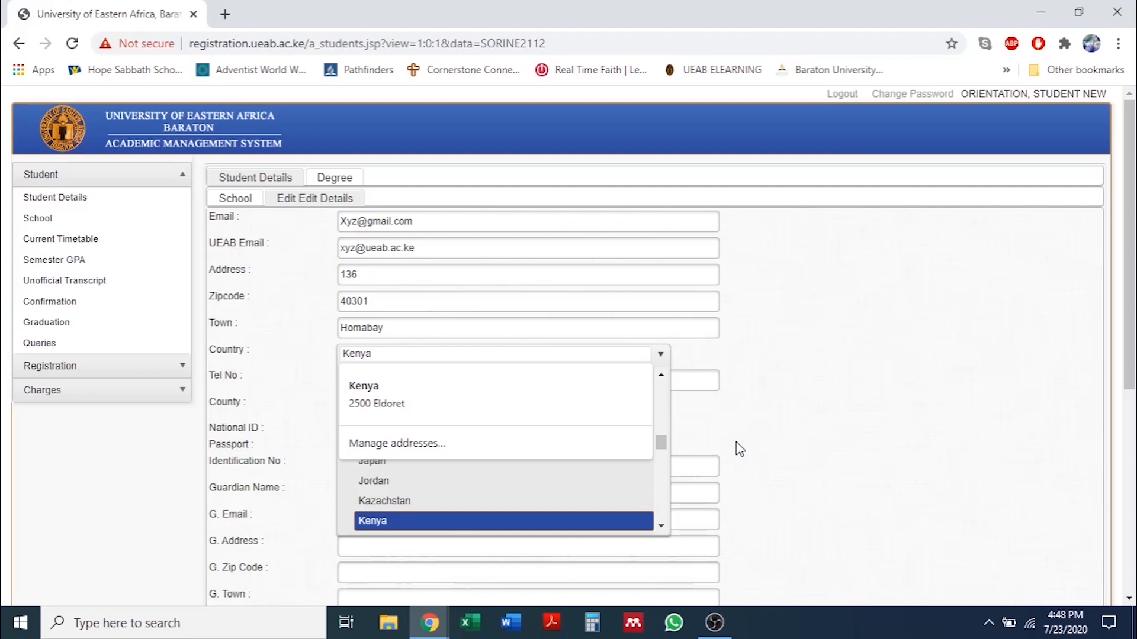
left_click(739, 449)
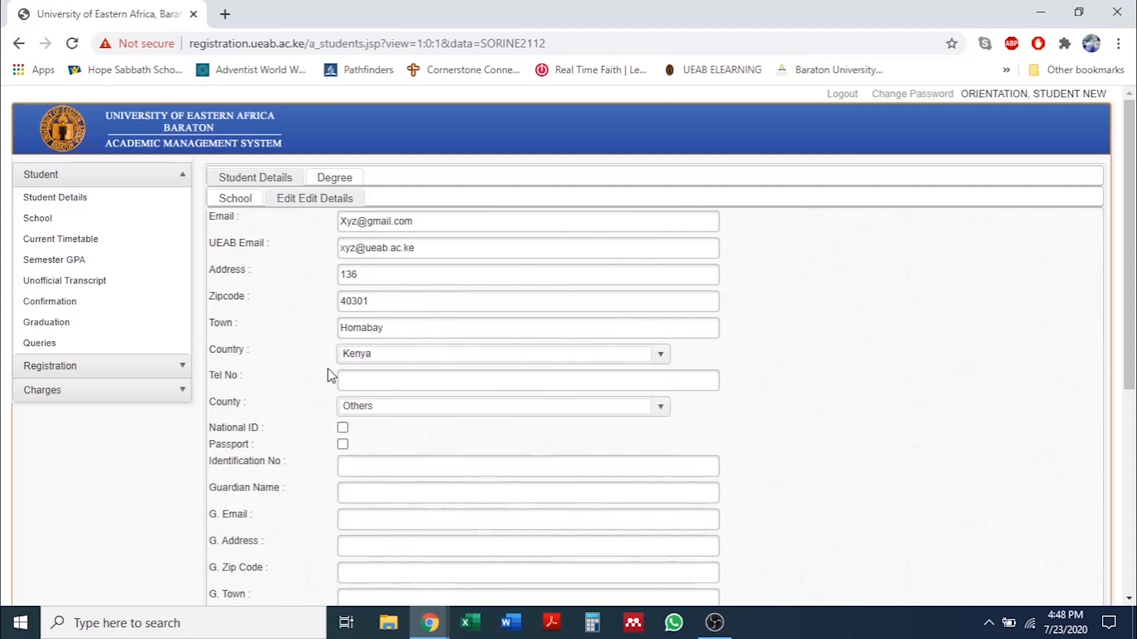
left_click(361, 383)
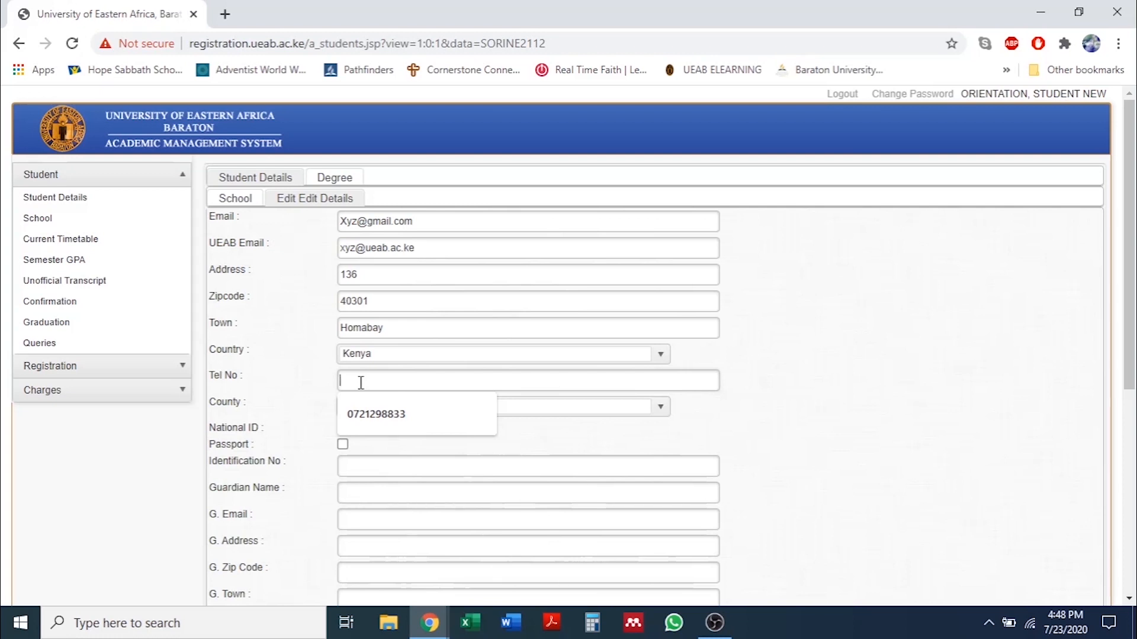
Enter the student's phone number and set County to Nakuru.
type("0700000000")
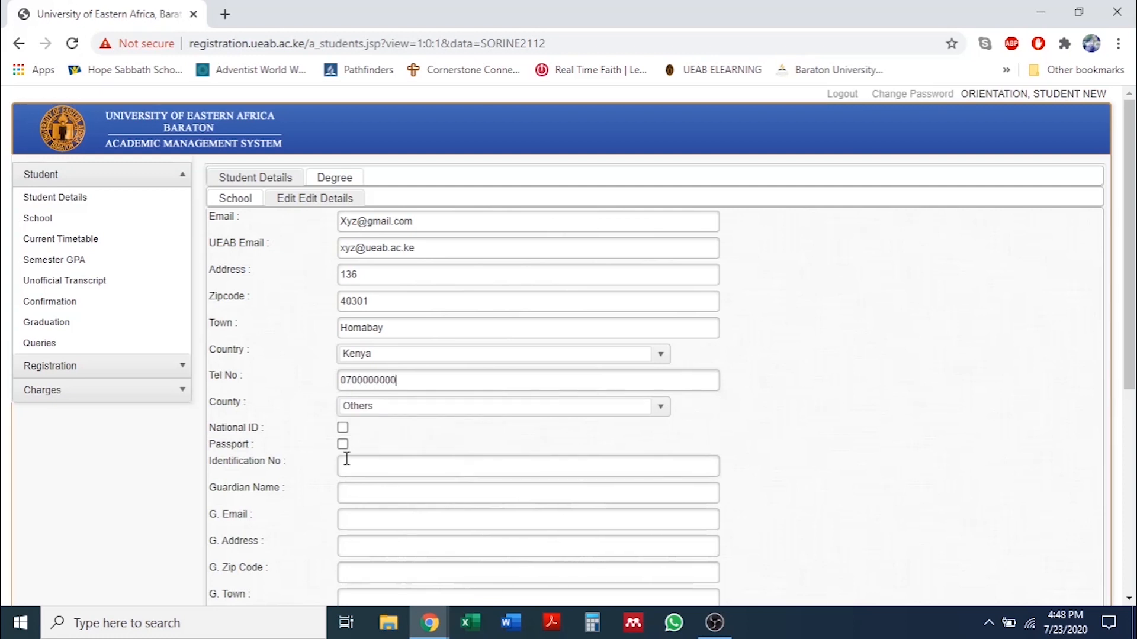
key("Tab")
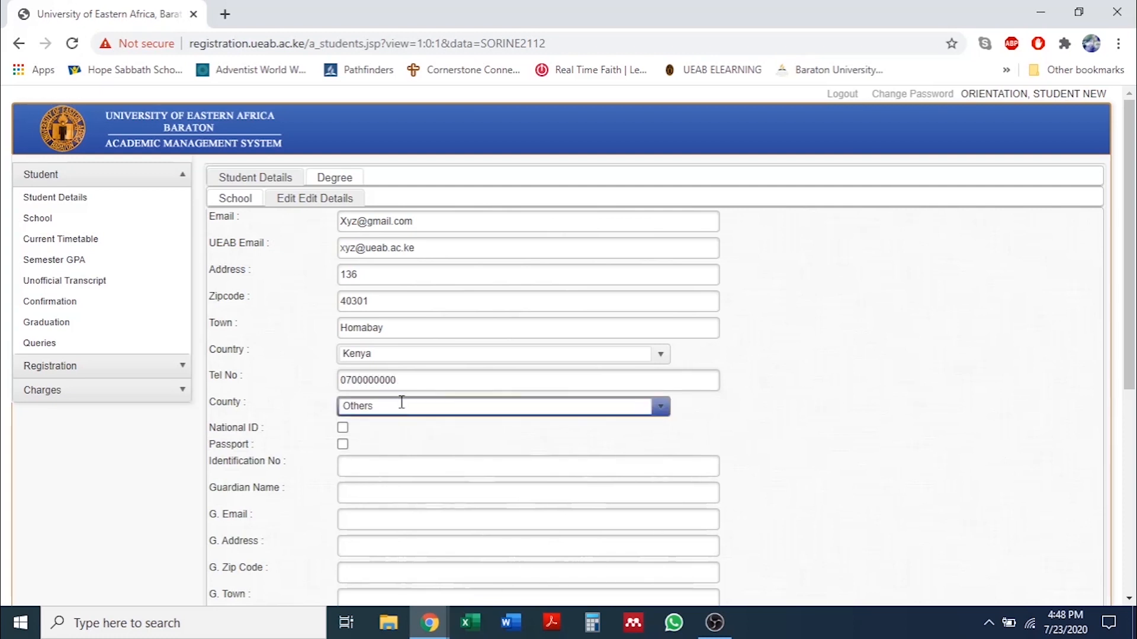
left_click(456, 404)
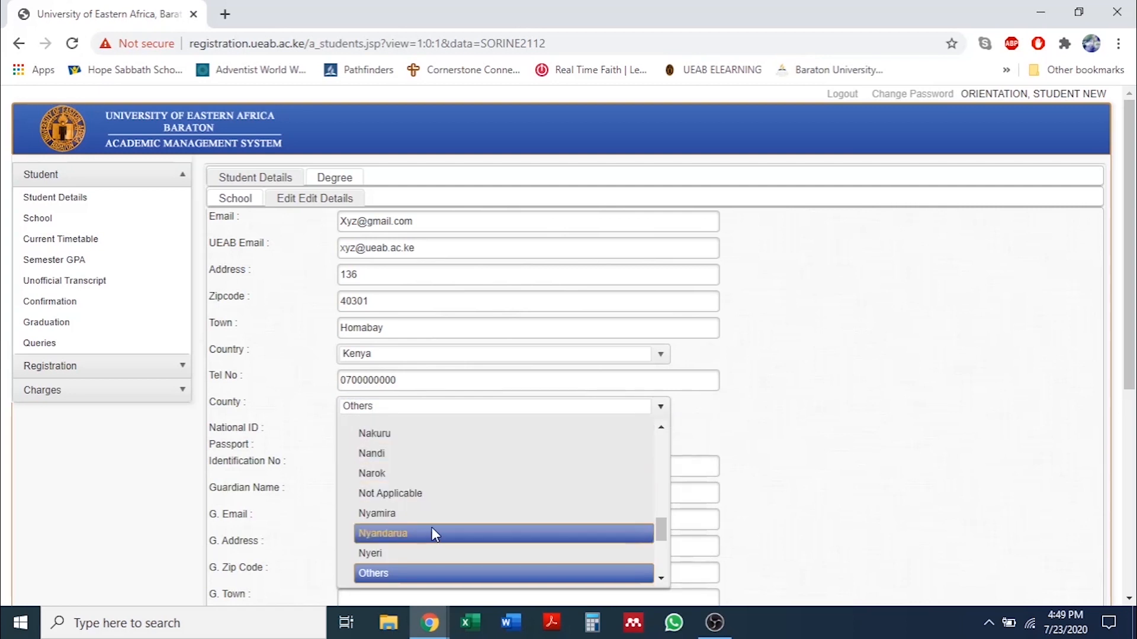
left_click(388, 435)
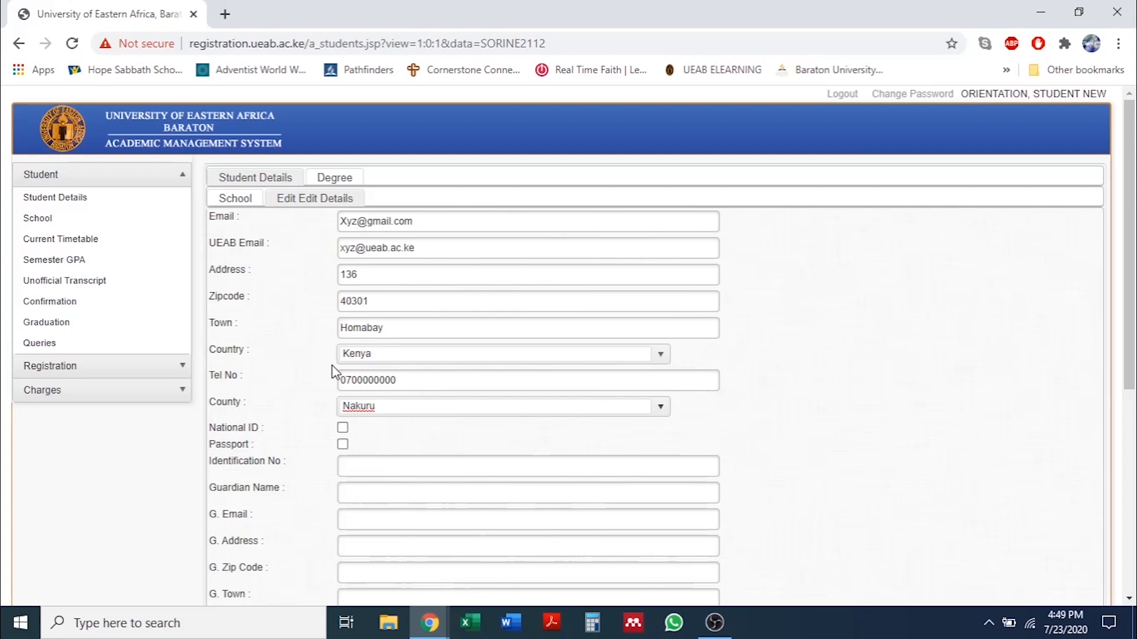
left_click(370, 358)
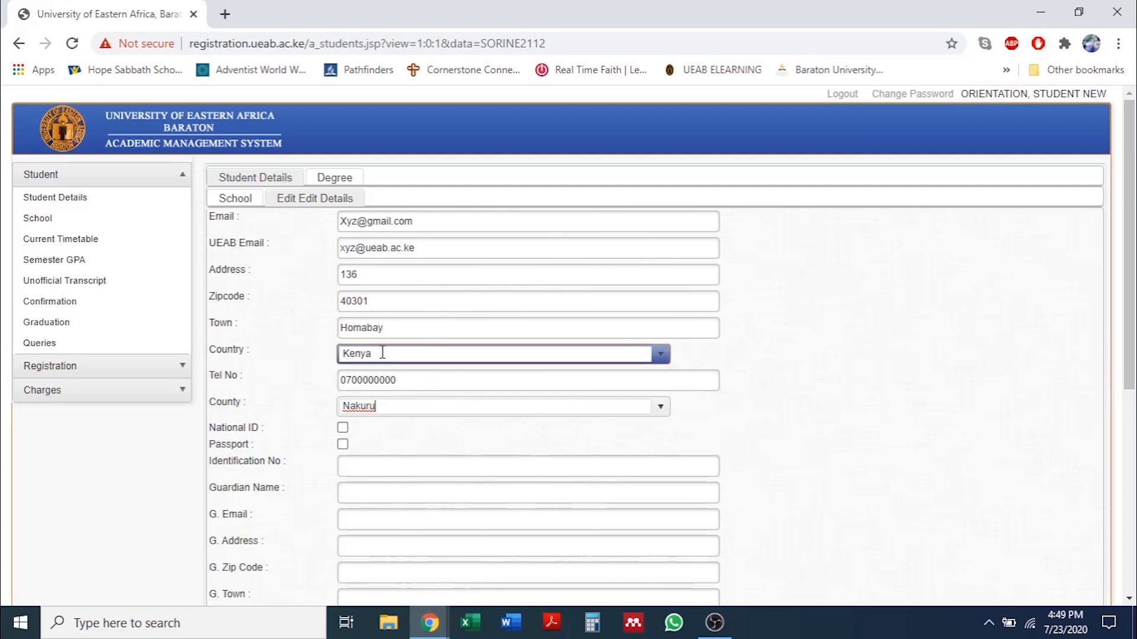
left_click(387, 346)
Tick National ID and fill in the identification number from the autofill suggestion.
left_click(383, 406)
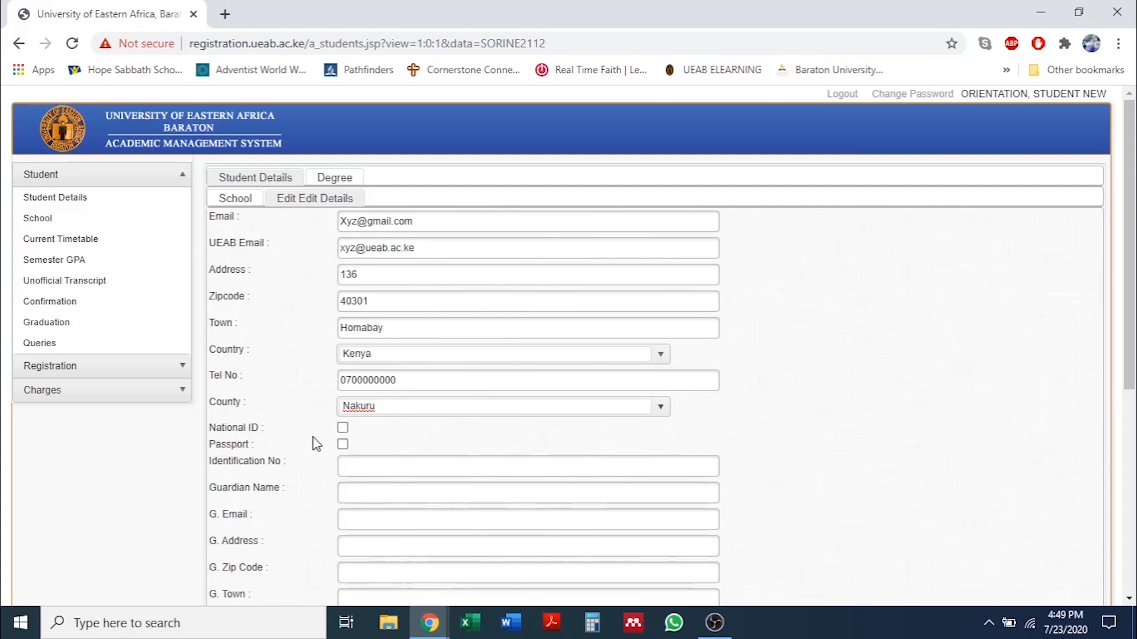
left_click(343, 428)
left_click(348, 465)
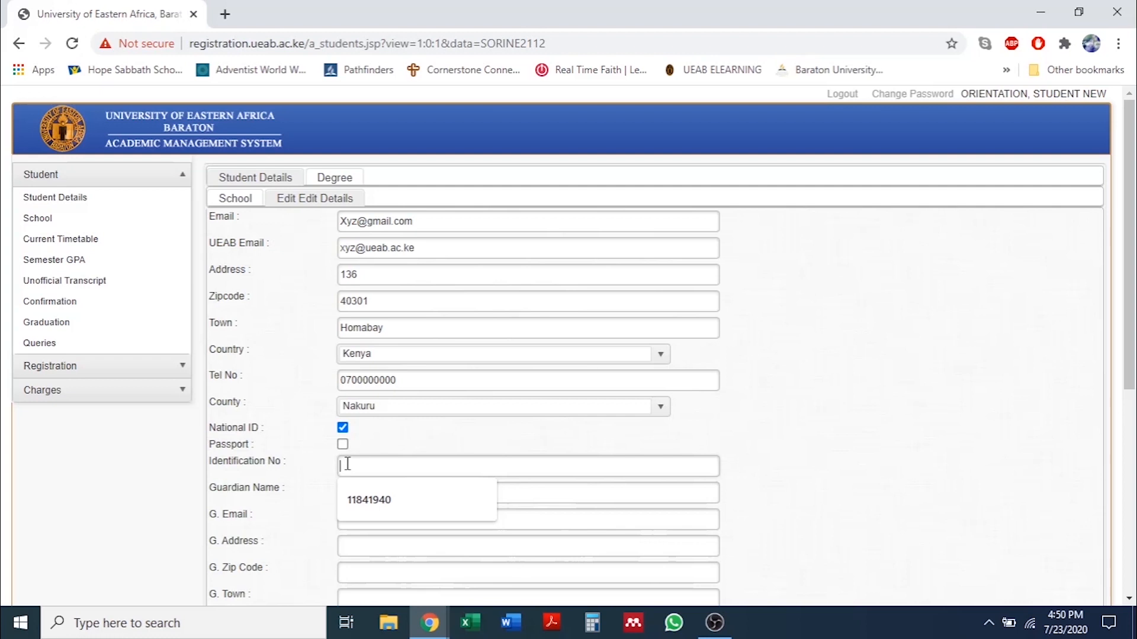
left_click(366, 502)
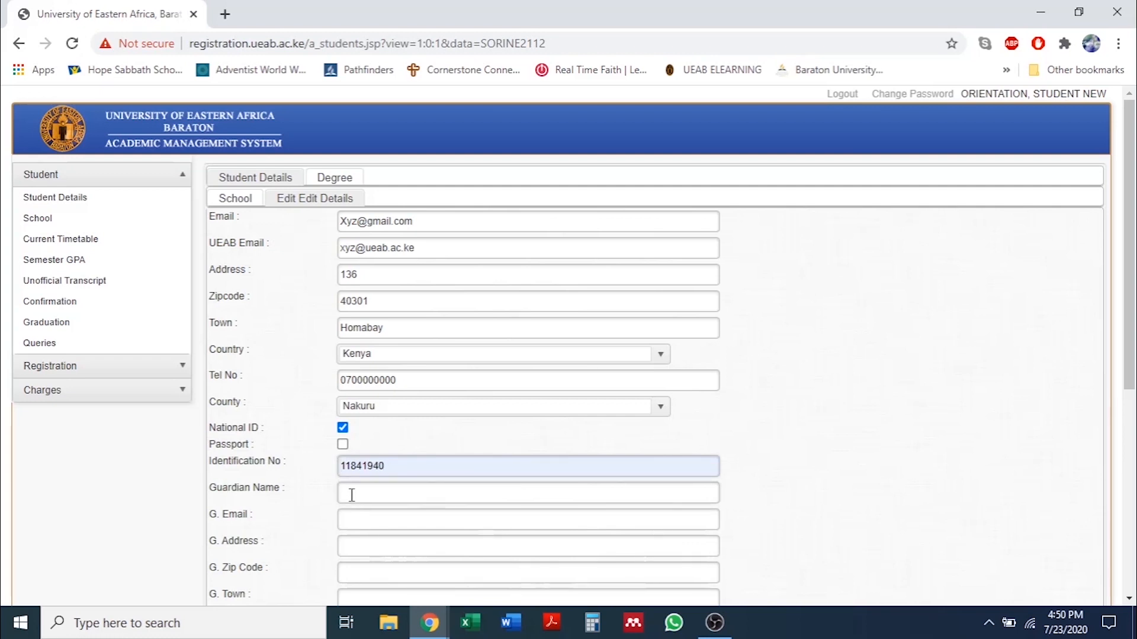
left_click(352, 495)
type("Matoke")
type("o ")
type("L")
Finish typing the guardian's full name in Guardian Name.
type("ua")
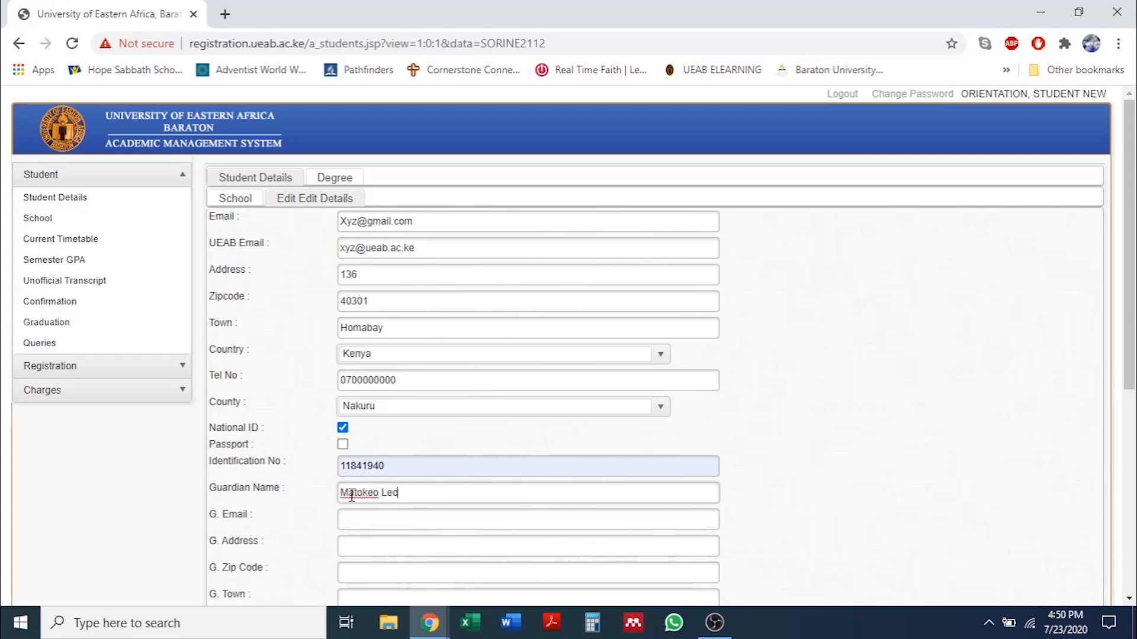
key("BackSpace")
key("BackSpace")
key("BackSpace")
key("BackSpace")
key("BackSpace")
key("BackSpace")
key("BackSpace")
key("BackSpace")
key("BackSpace")
type("tokeo")
type(" L")
type("ua")
key("BackSpace")
key("BackSpace")
key("BackSpace")
key("BackSpace")
key("BackSpace")
key("BackSpace")
key("BackSpace")
key("BackSpace")
key("BackSpace")
key("BackSpace")
Enter the guardian's Gmail address in G. Email.
left_click(355, 518)
Fill in the guardian's address, zip code, town and phone number.
scroll(360, 509, "down", 1)
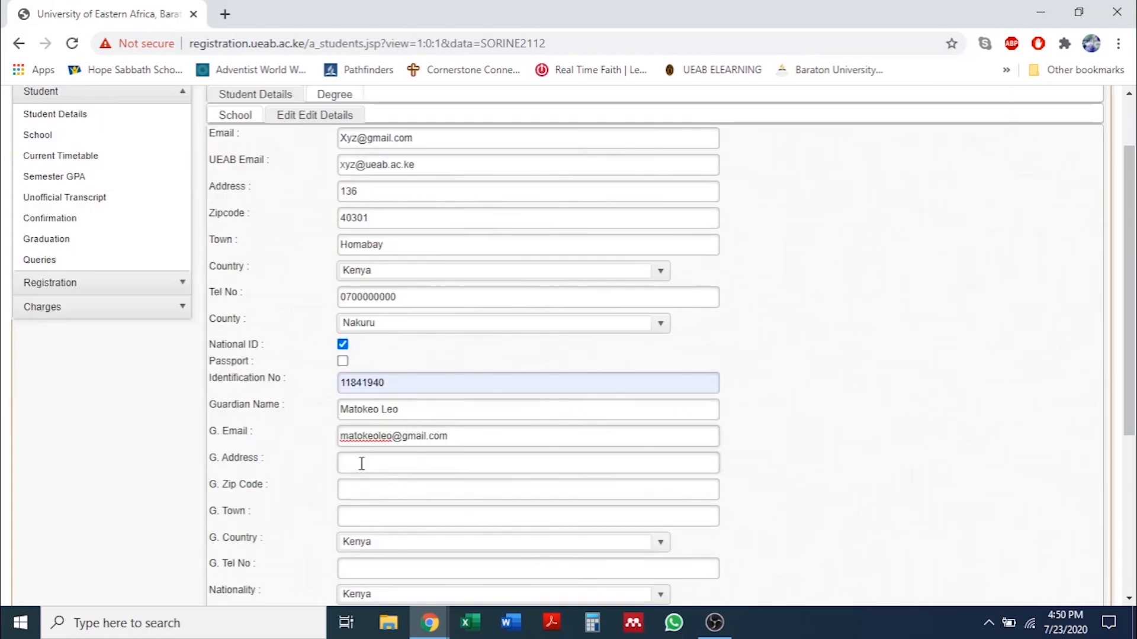
left_click(361, 464)
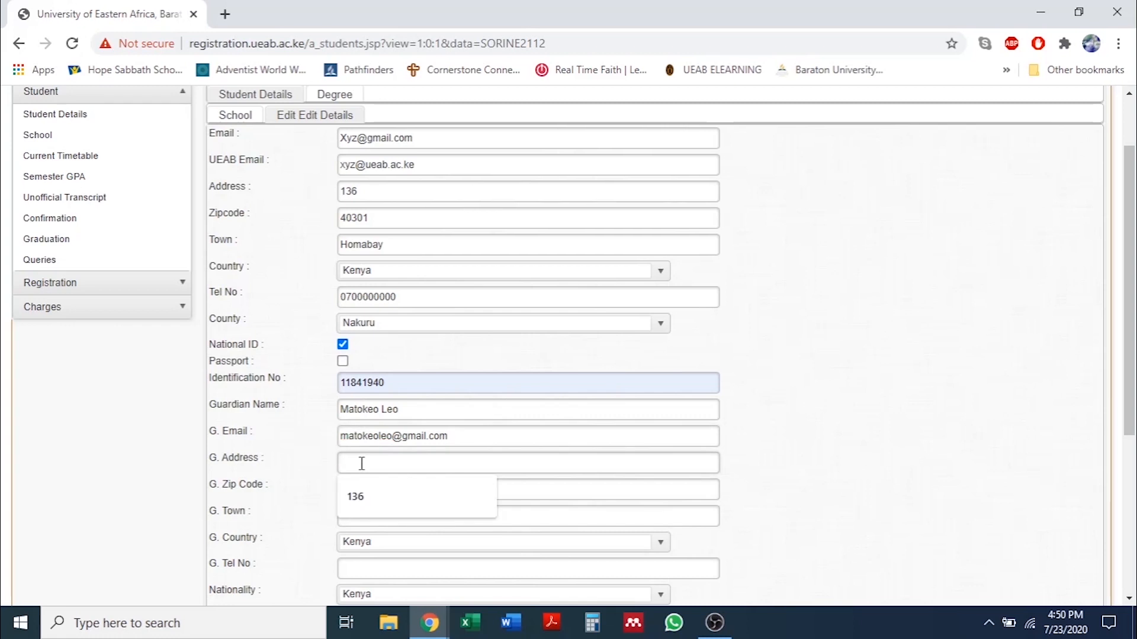
left_click(374, 499)
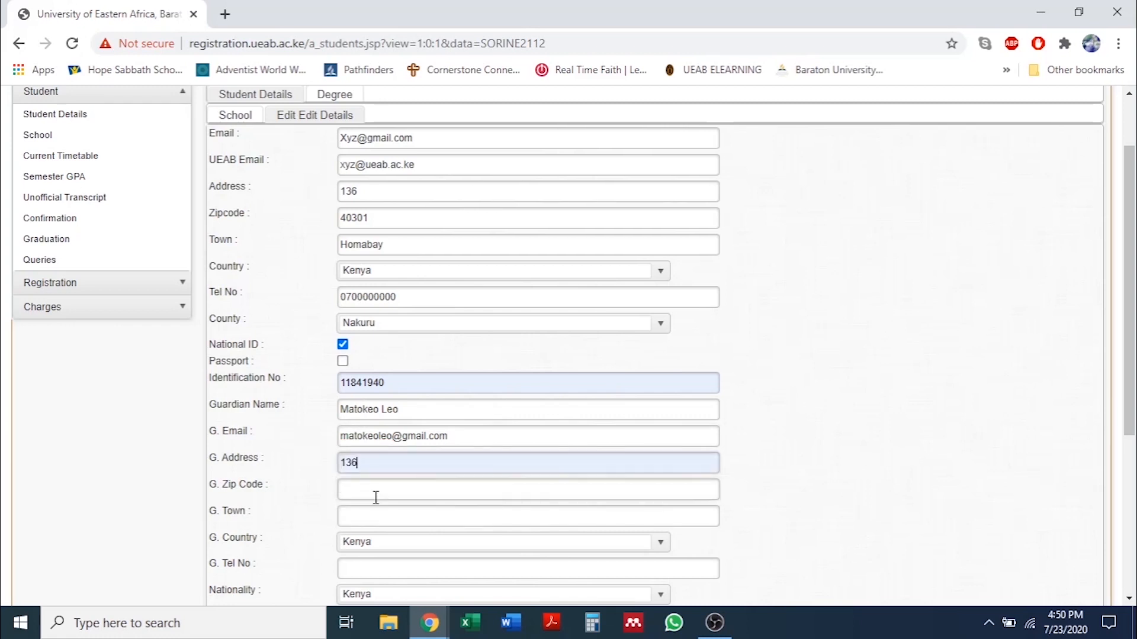
left_click(378, 486)
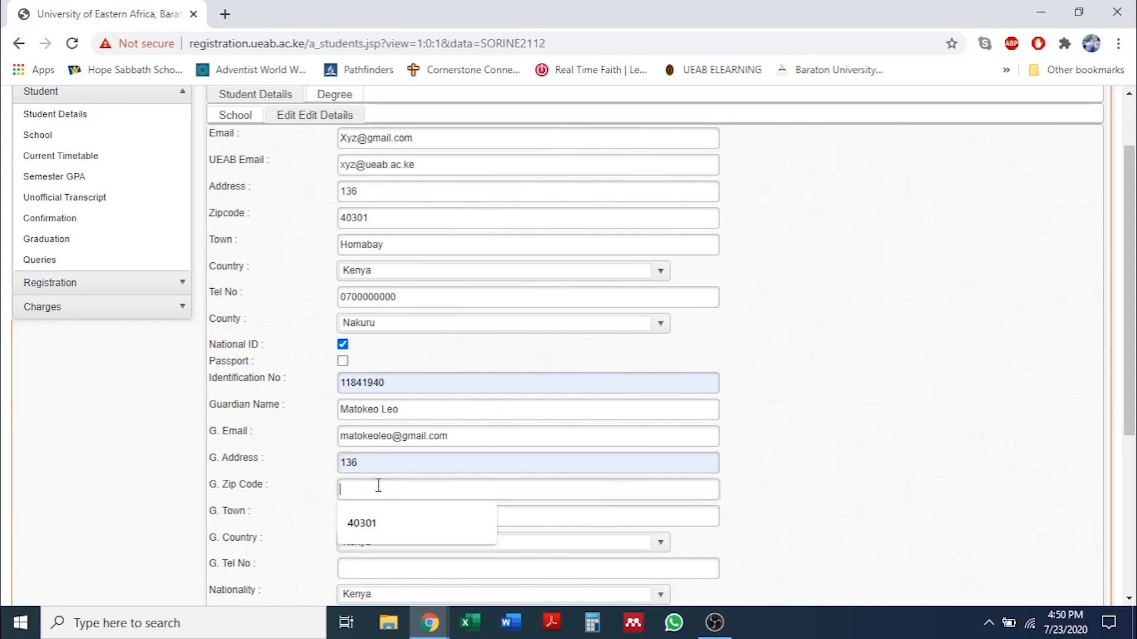
left_click(356, 524)
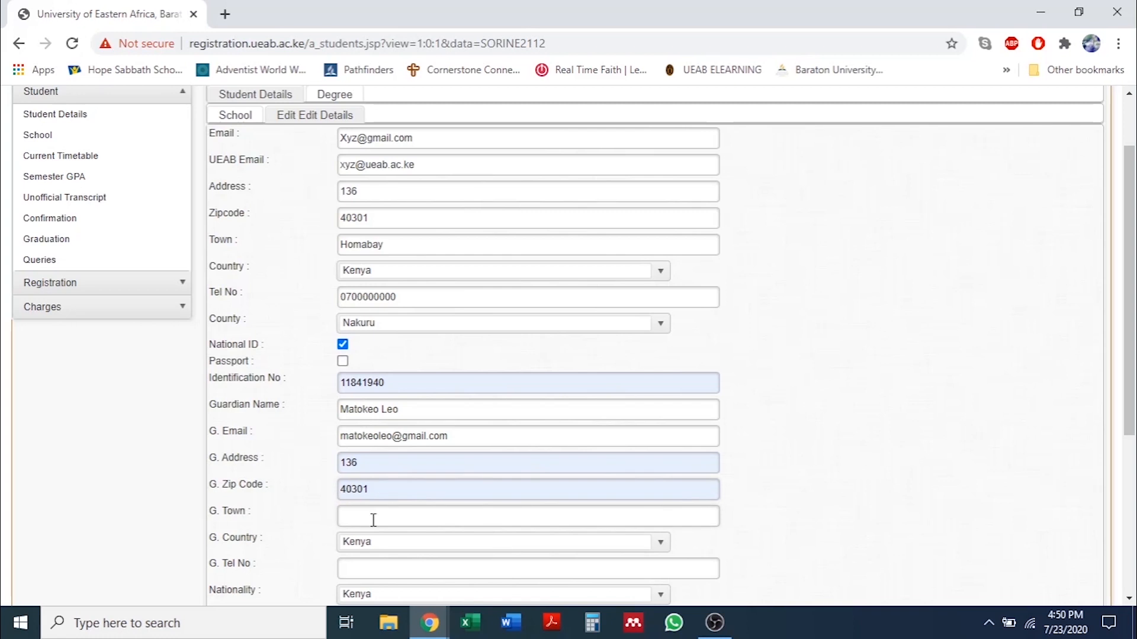
left_click(374, 518)
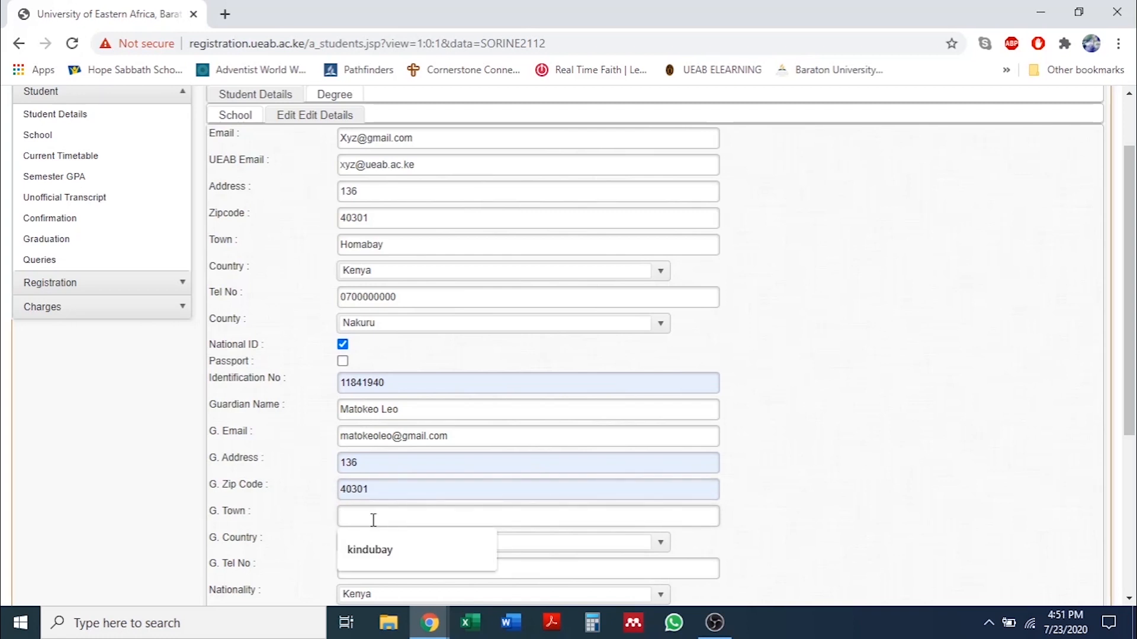
type("Homab")
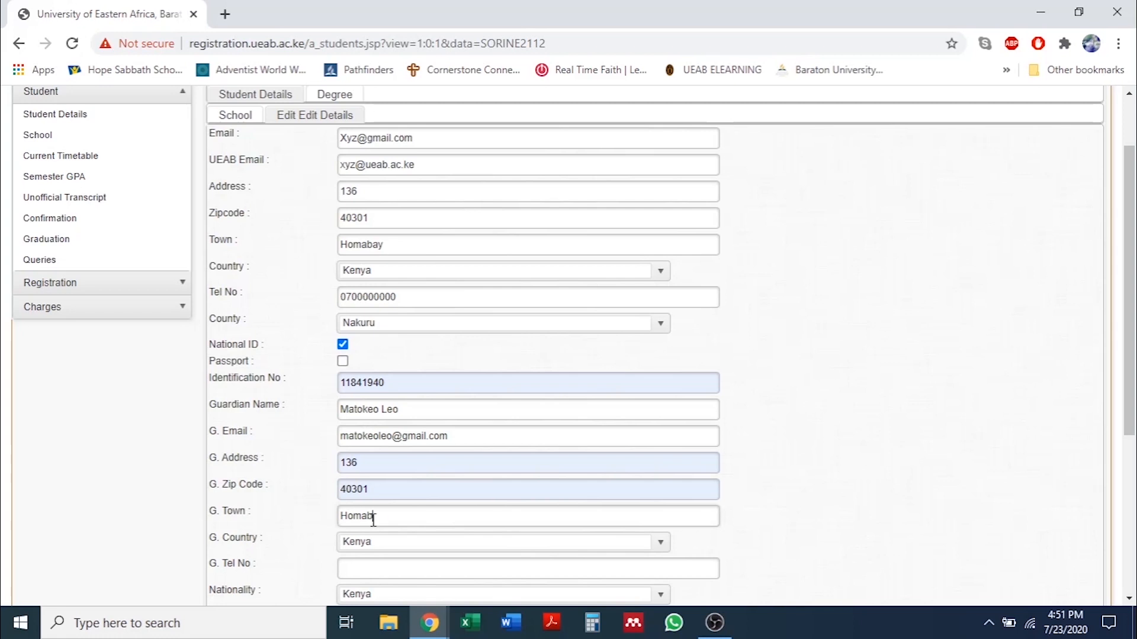
type("ay")
scroll(495, 539, "down", 1)
left_click(396, 487)
type("0722222222")
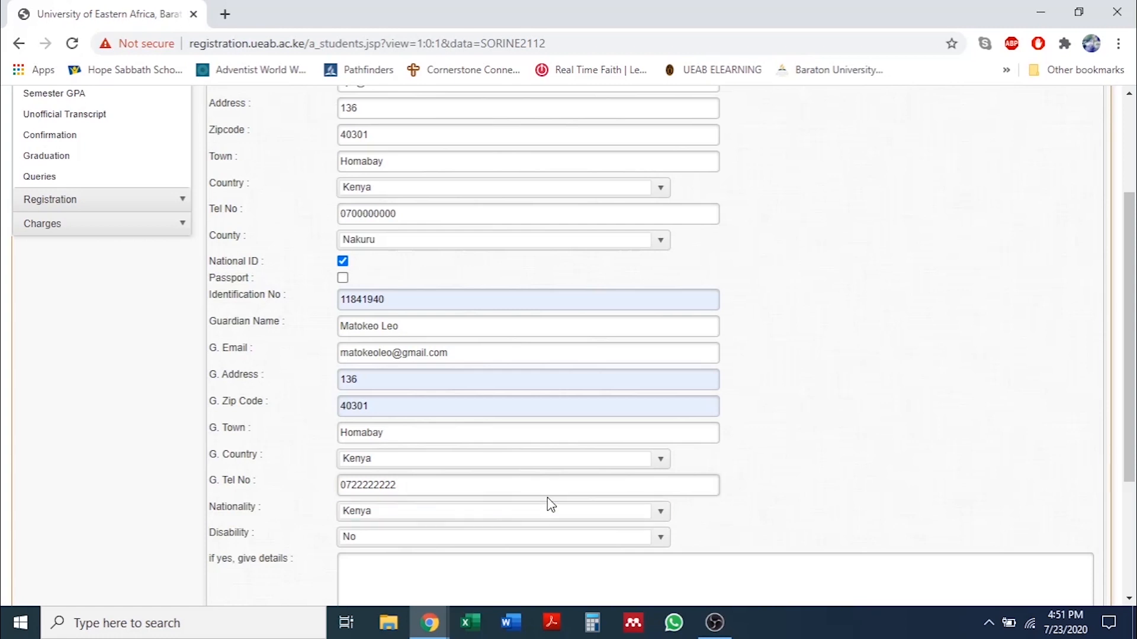
scroll(548, 505, "down", 1)
Change Nationality to Kenyan by adding an 'n'.
key("Tab")
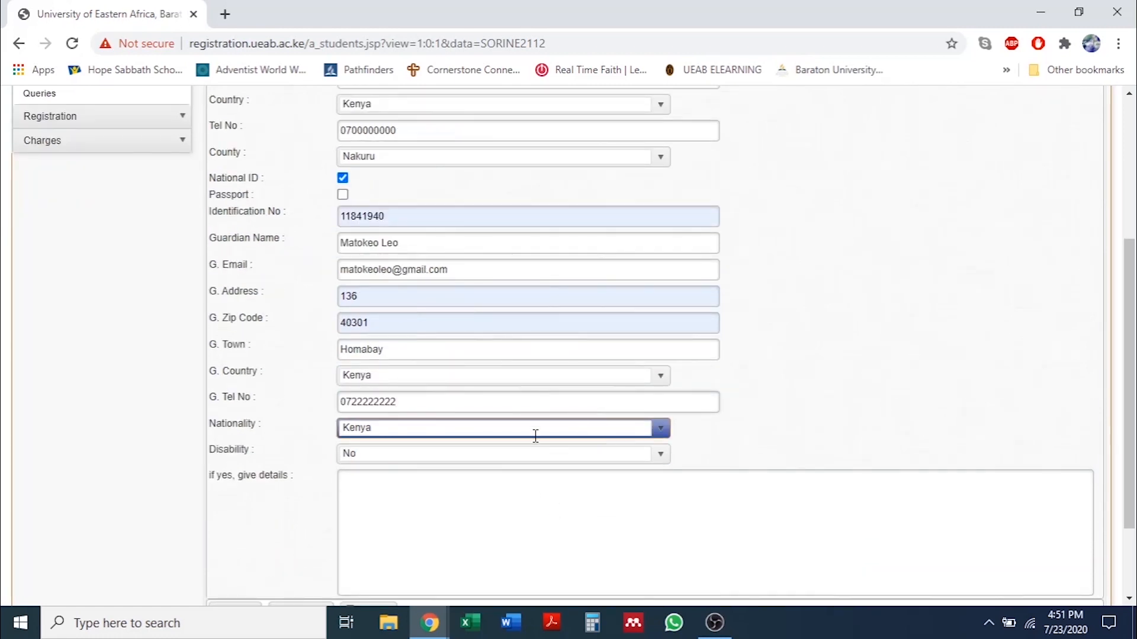
left_click(380, 426)
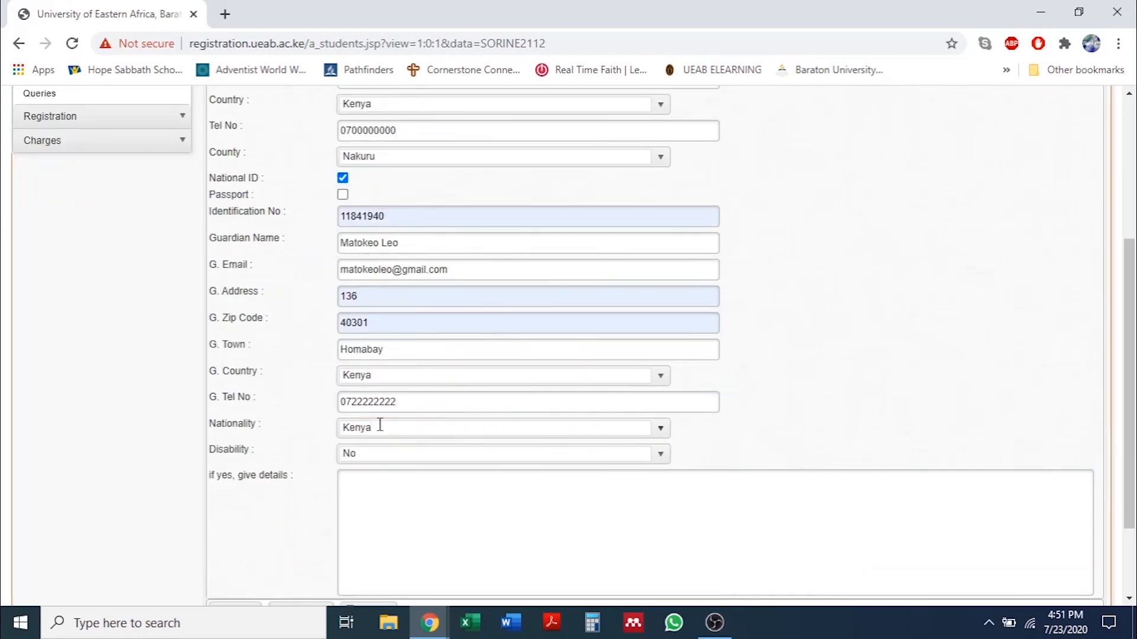
type("n")
Set Disability to Yes and enter the details 'I am partially blind'.
left_click(350, 453)
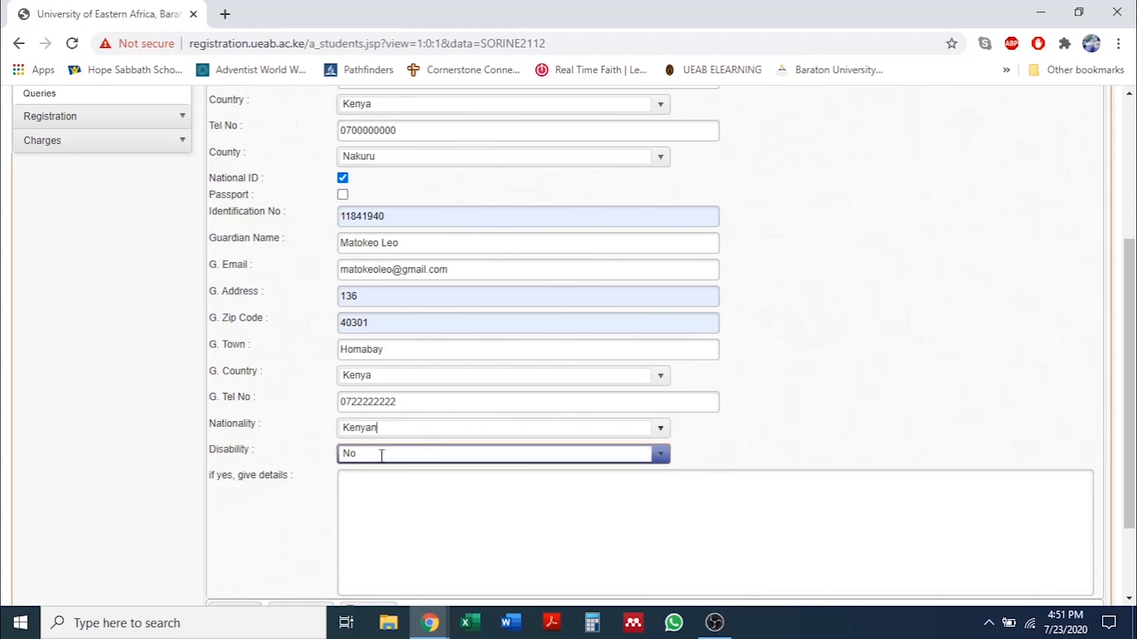
left_click(382, 455)
key("BackSpace")
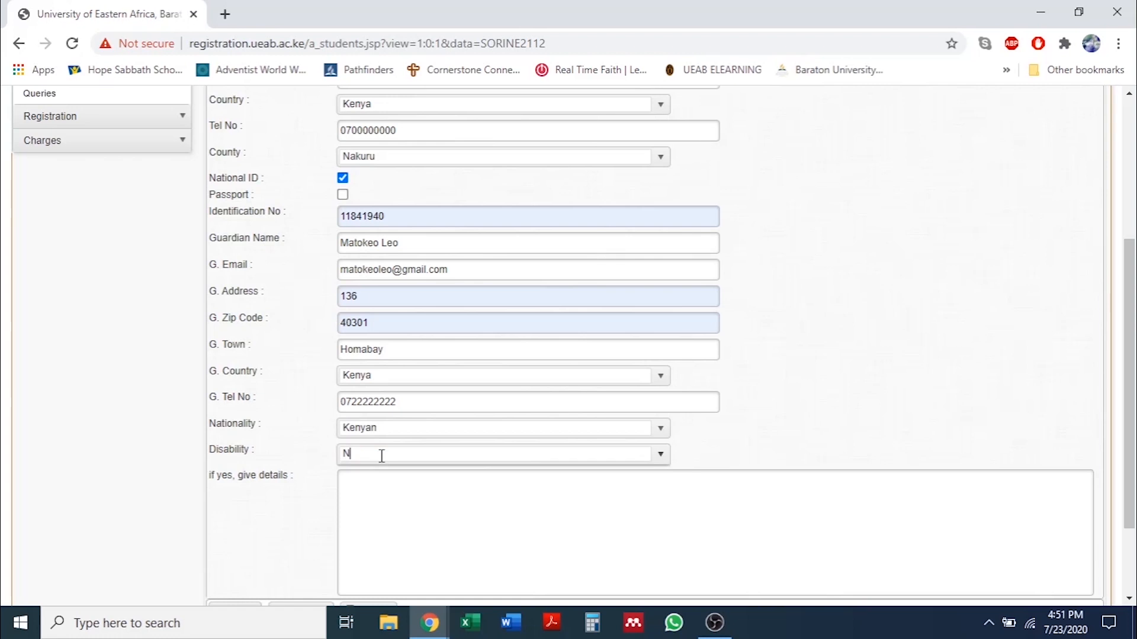
key("BackSpace")
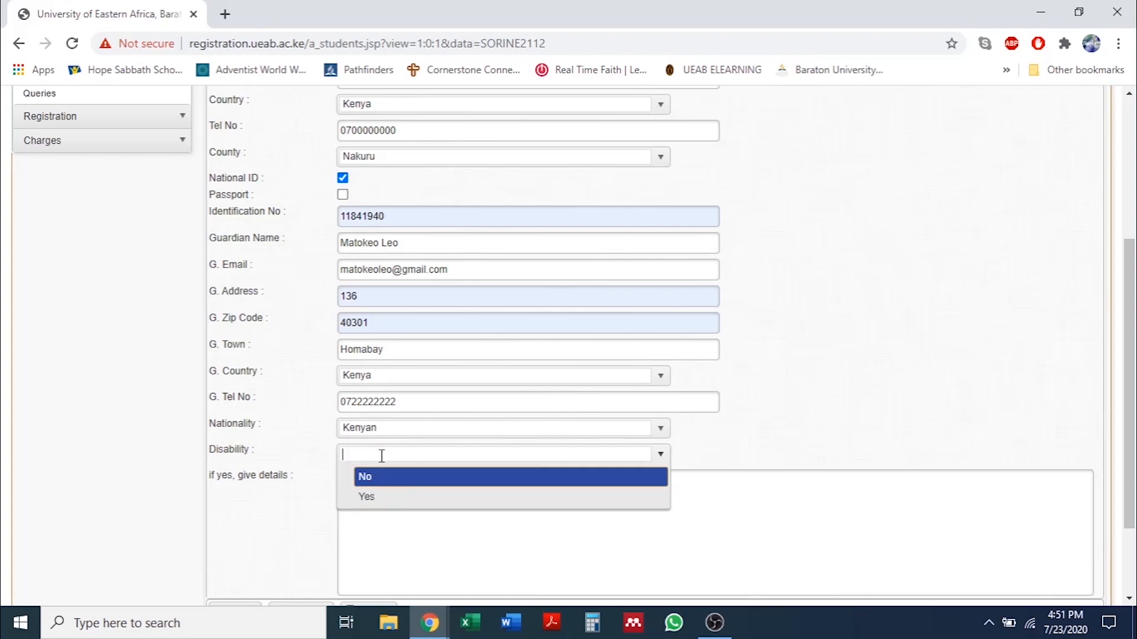
left_click(385, 497)
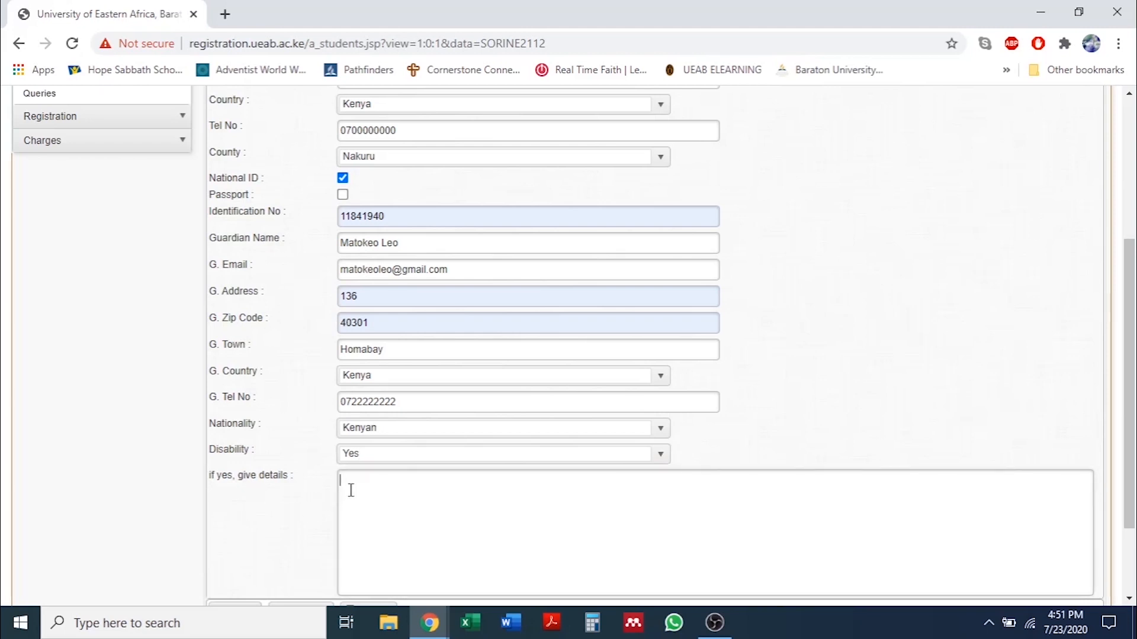
type("A")
key("BackSpace")
type("I am patr")
key("BackSpace")
key("BackSpace")
type("rtially blind")
Erase the disability details and set Disability back to No.
key("BackSpace")
key("BackSpace")
key("BackSpace")
key("BackSpace")
key("BackSpace")
key("BackSpace")
key("BackSpace")
key("BackSpace")
key("BackSpace")
key("BackSpace")
key("BackSpace")
key("BackSpace")
key("BackSpace")
key("BackSpace")
key("BackSpace")
key("BackSpace")
key("BackSpace")
key("BackSpace")
key("BackSpace")
key("BackSpace")
left_click(661, 457)
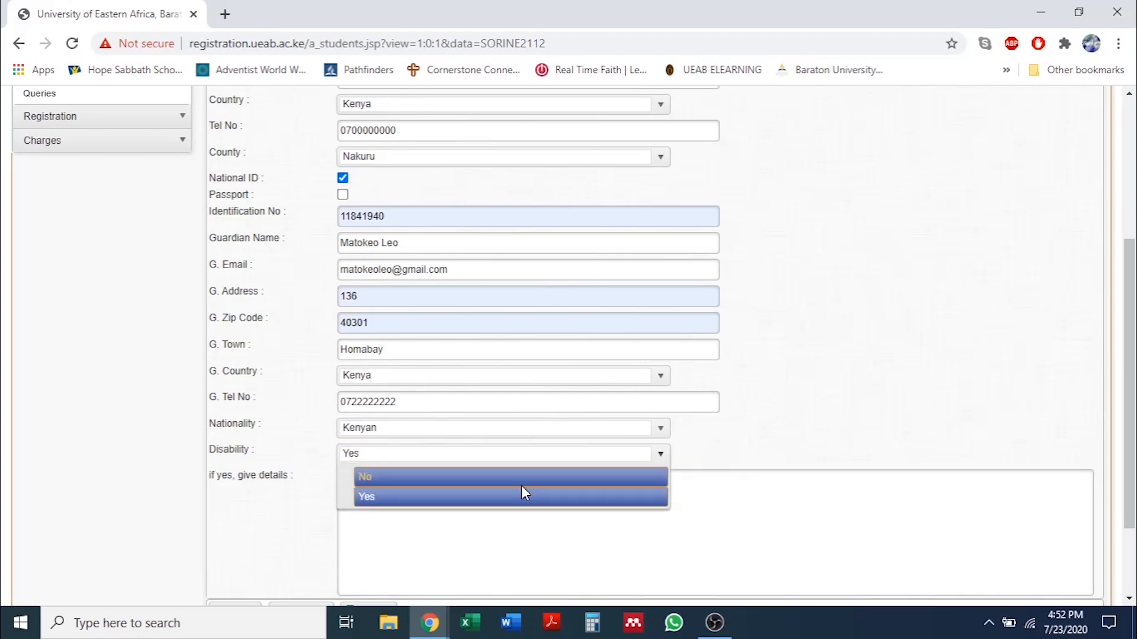
left_click(525, 479)
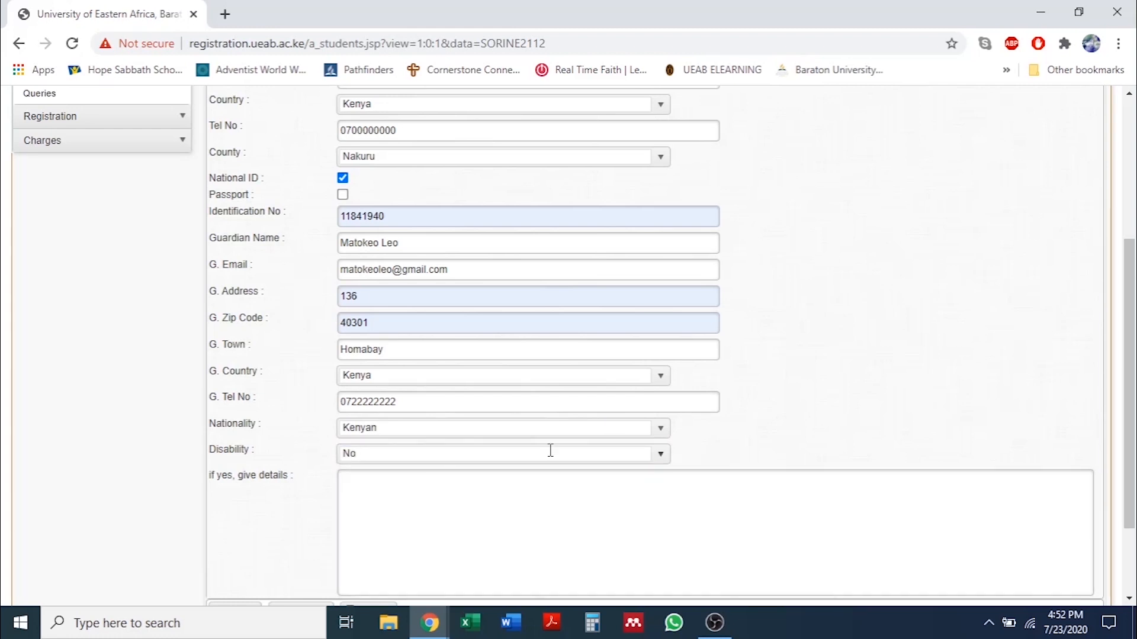
scroll(550, 452, "up", 3)
scroll(548, 456, "down", 5)
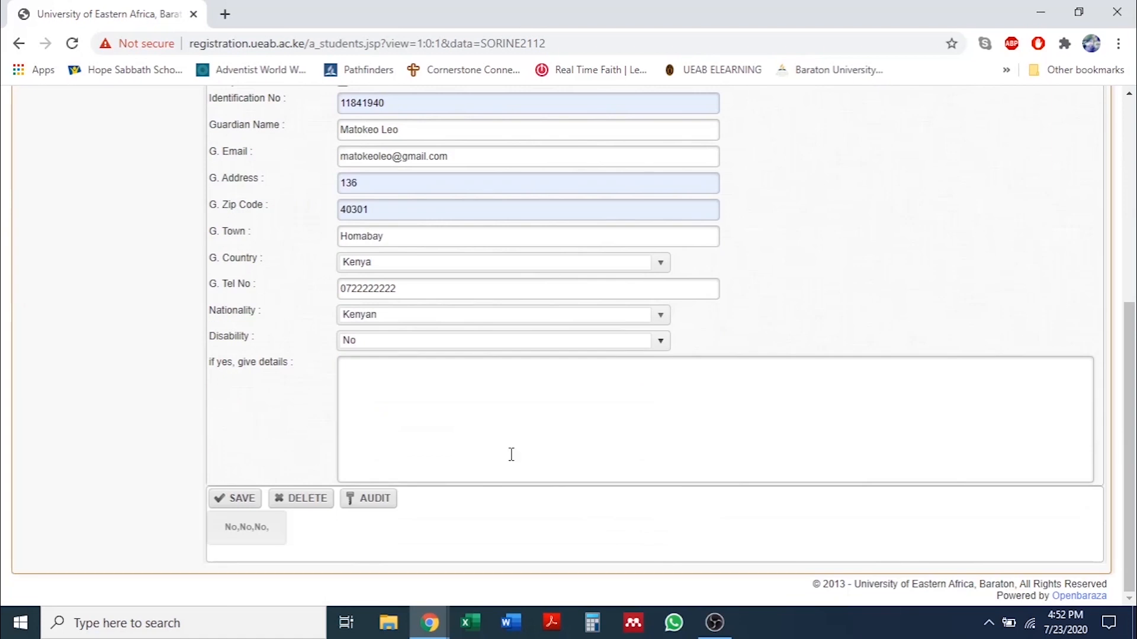
Save the Student Details form so the record shows as updated.
left_click(235, 499)
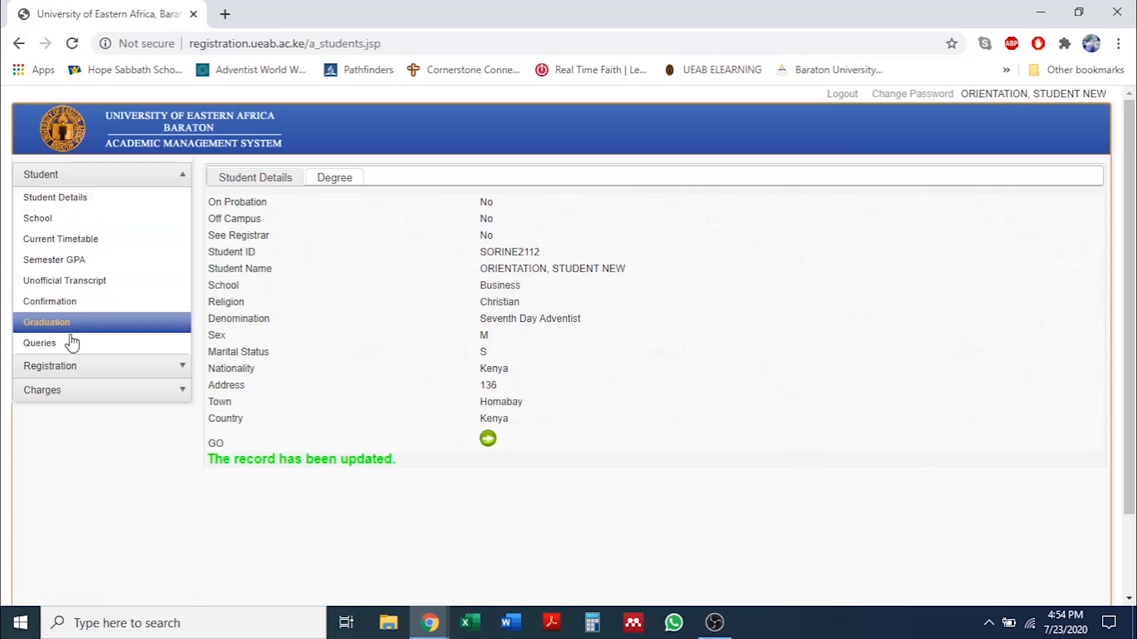
Open the Finance Statement from the Registration menu for 01-Jan-2020 to 23-Jul-2020.
left_click(185, 366)
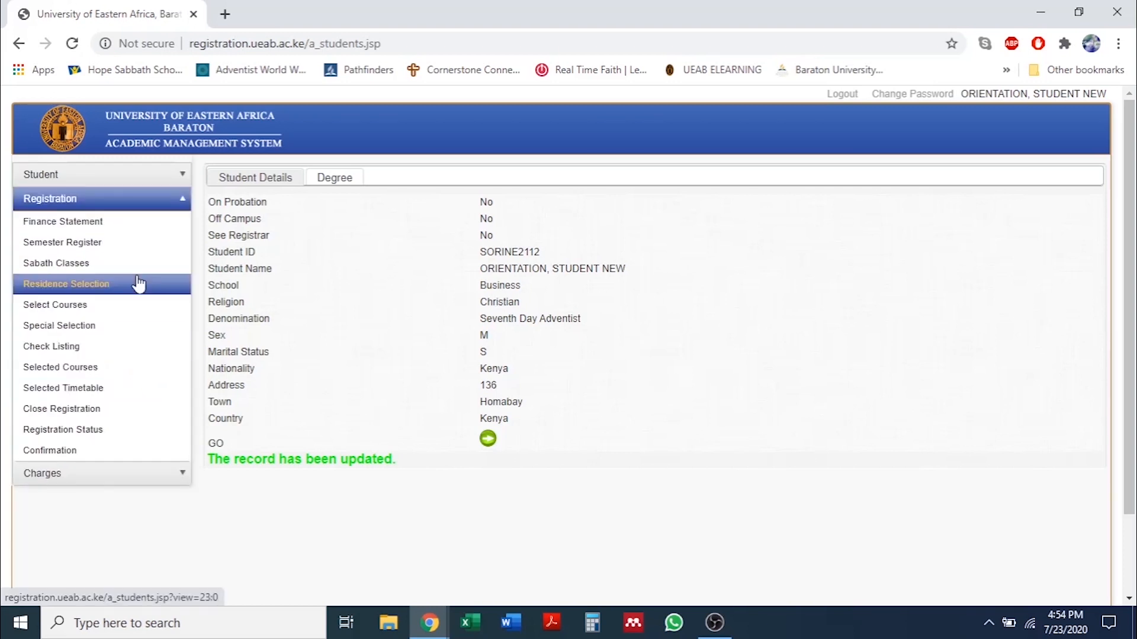
left_click(142, 228)
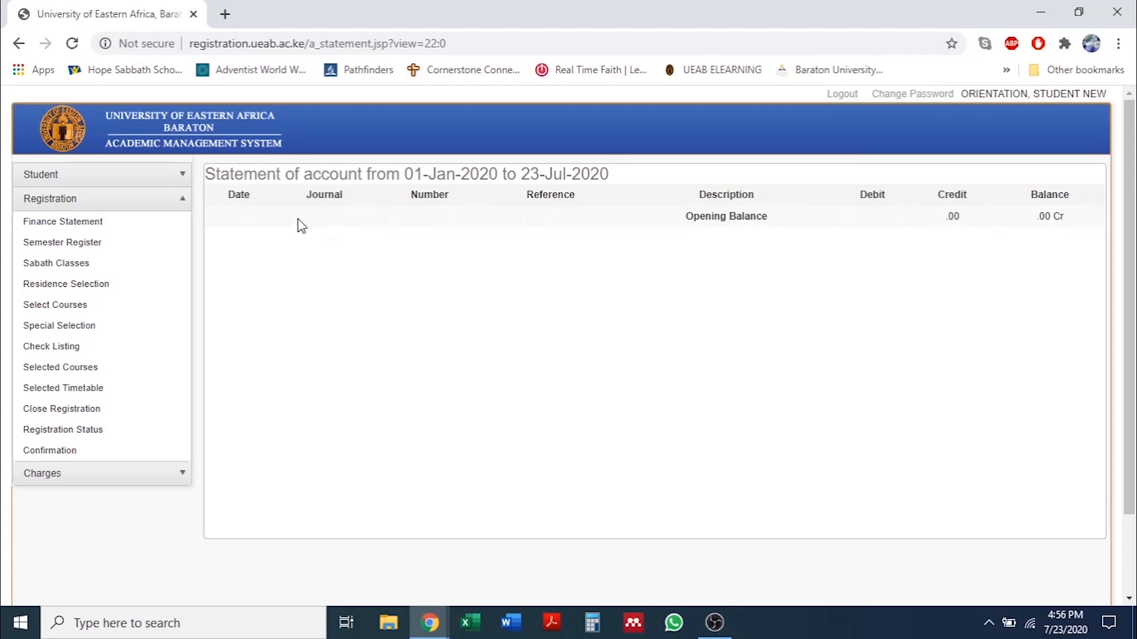
Open the Semester Register page for semester 2019/2020.3.
left_click(84, 248)
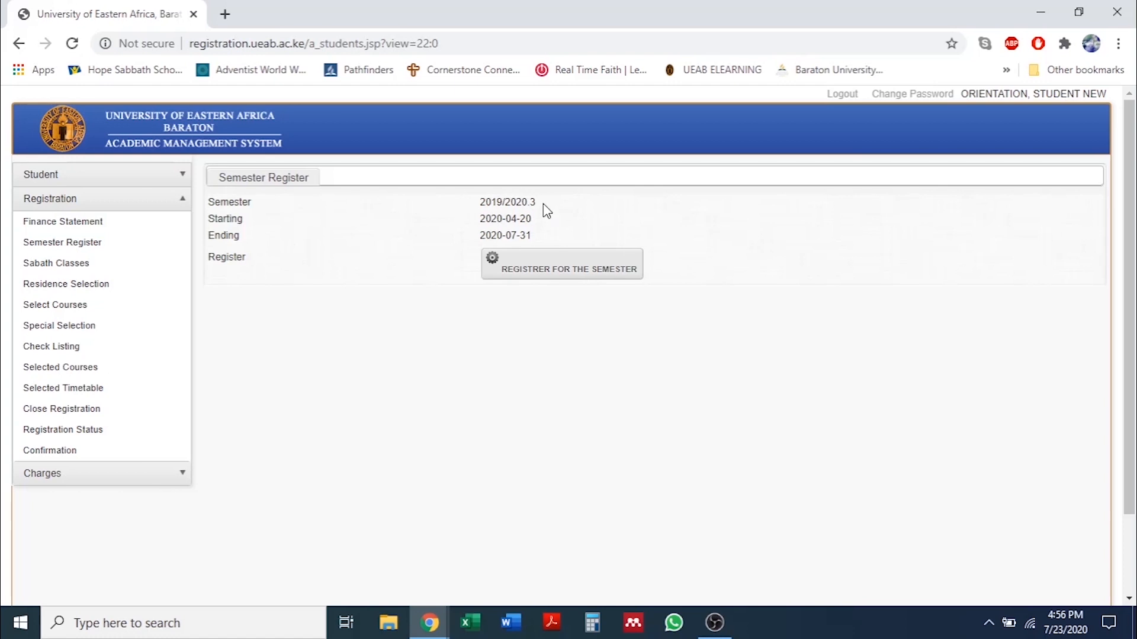
Register for semester 2019/2020.3 and tick SS Class 13 as the Sabbath class.
left_click(530, 274)
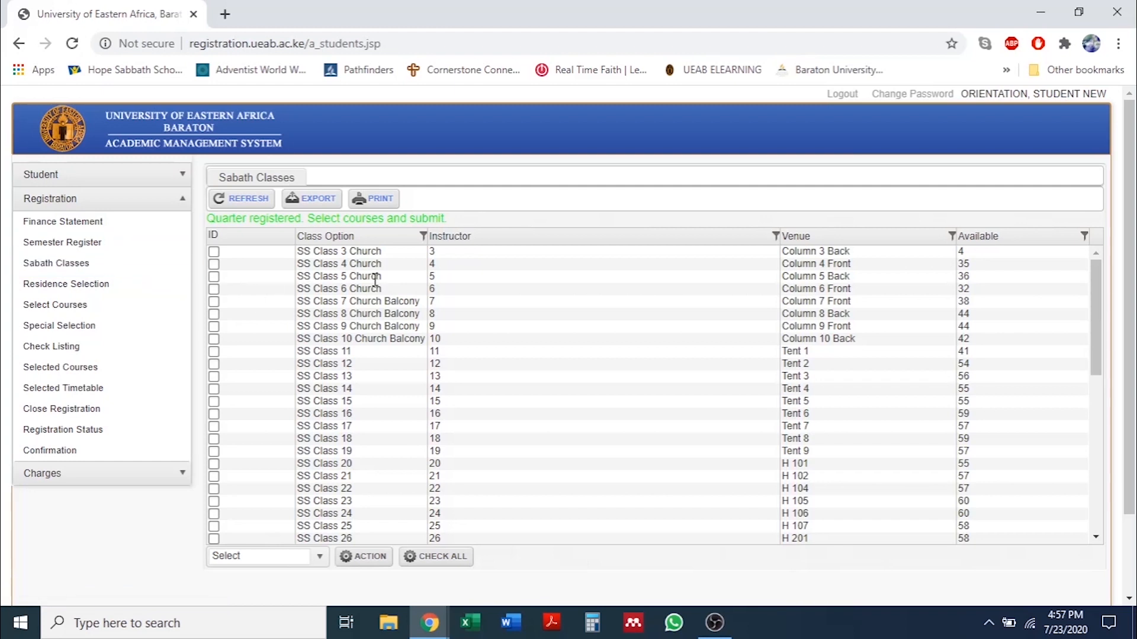
scroll(372, 278, "down", 8)
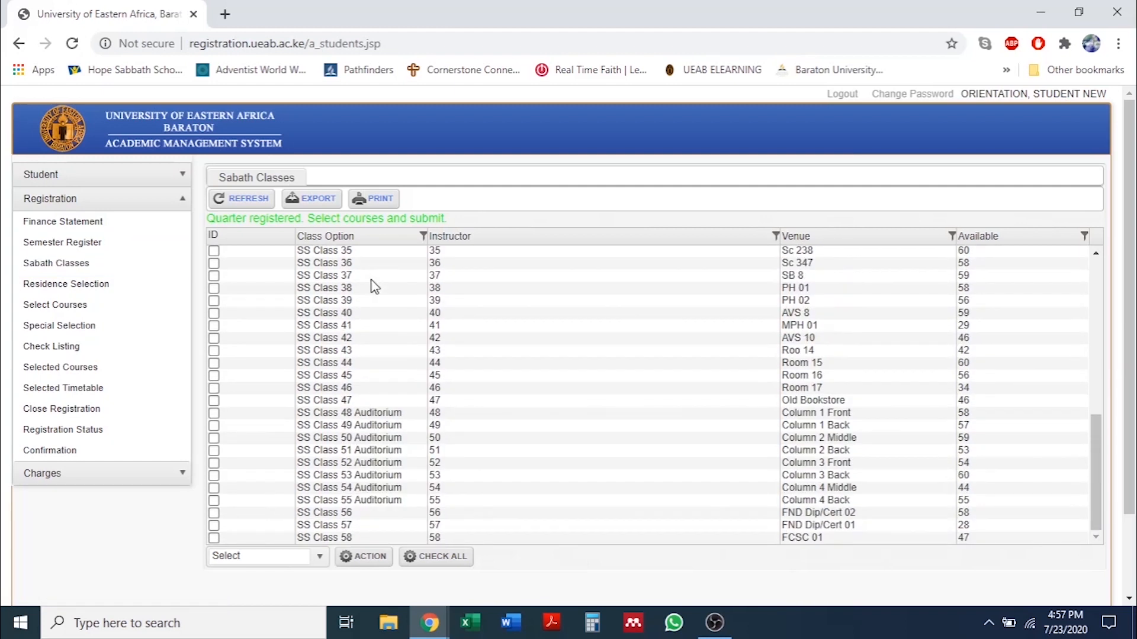
scroll(361, 273, "up", 8)
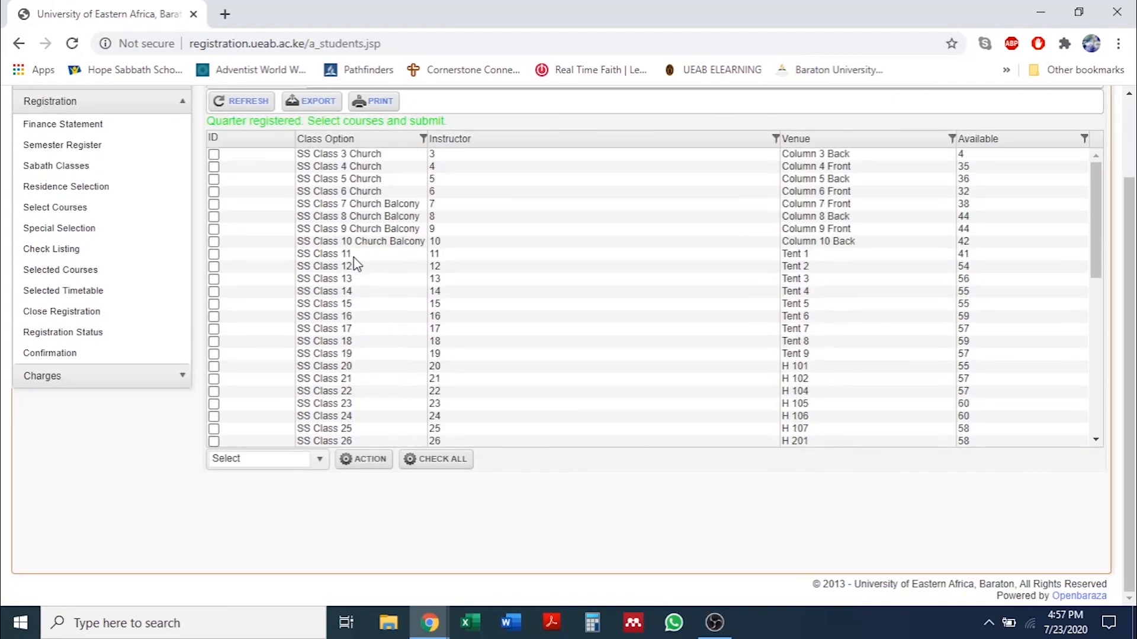
scroll(354, 256, "up", 1)
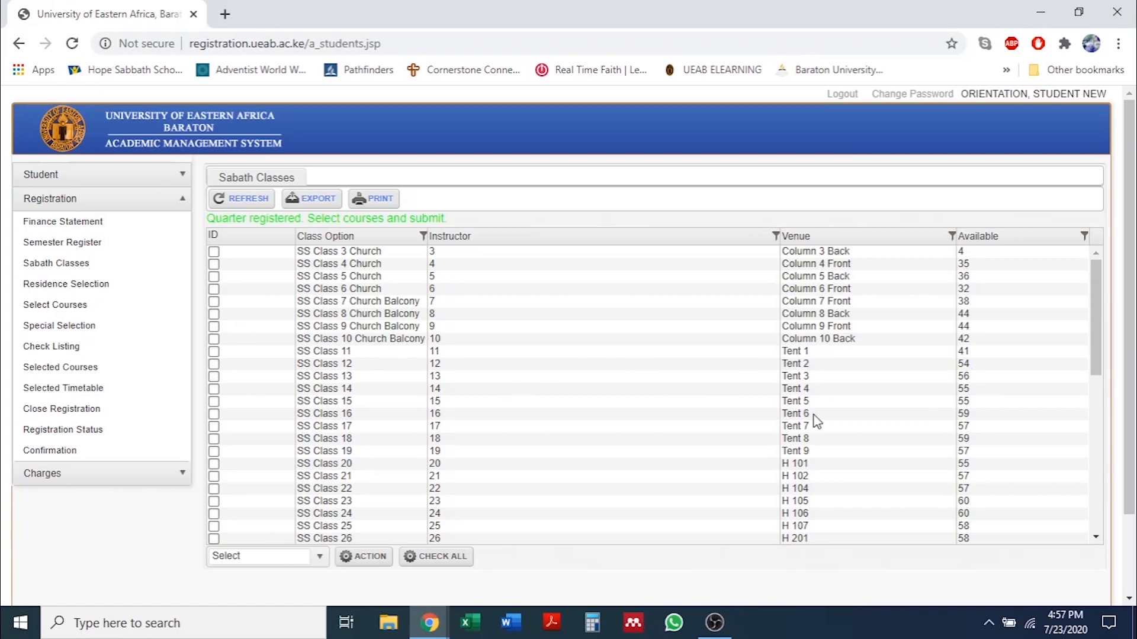
left_click(214, 378)
Submit SS Class 13, then select and submit New Men's Dorm (MA) as the residence.
left_click(370, 557)
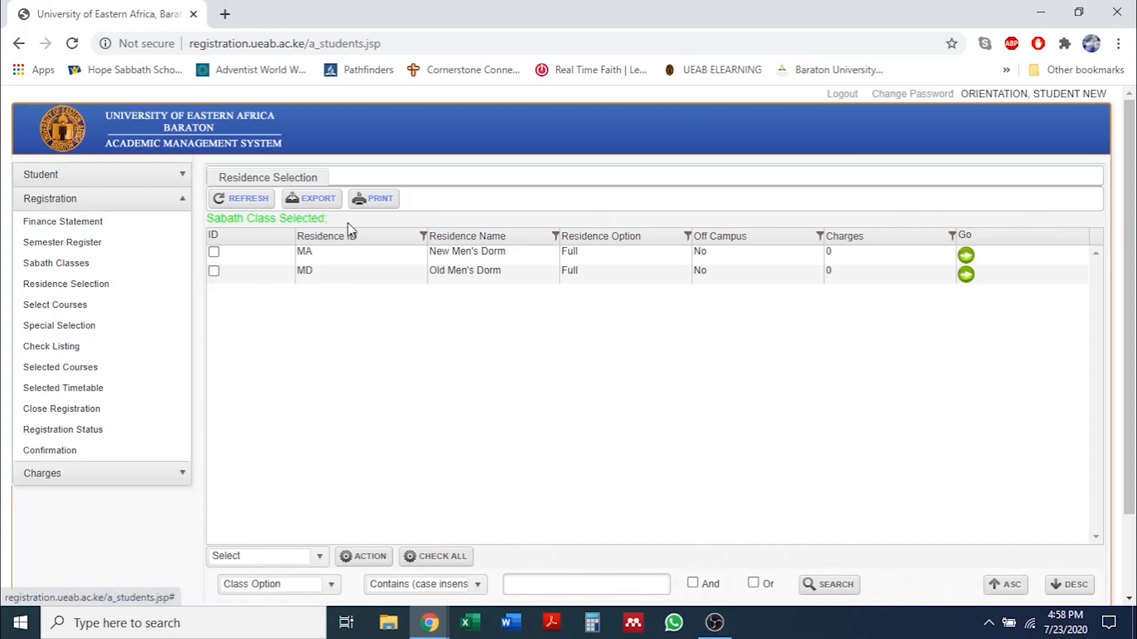
left_click(214, 253)
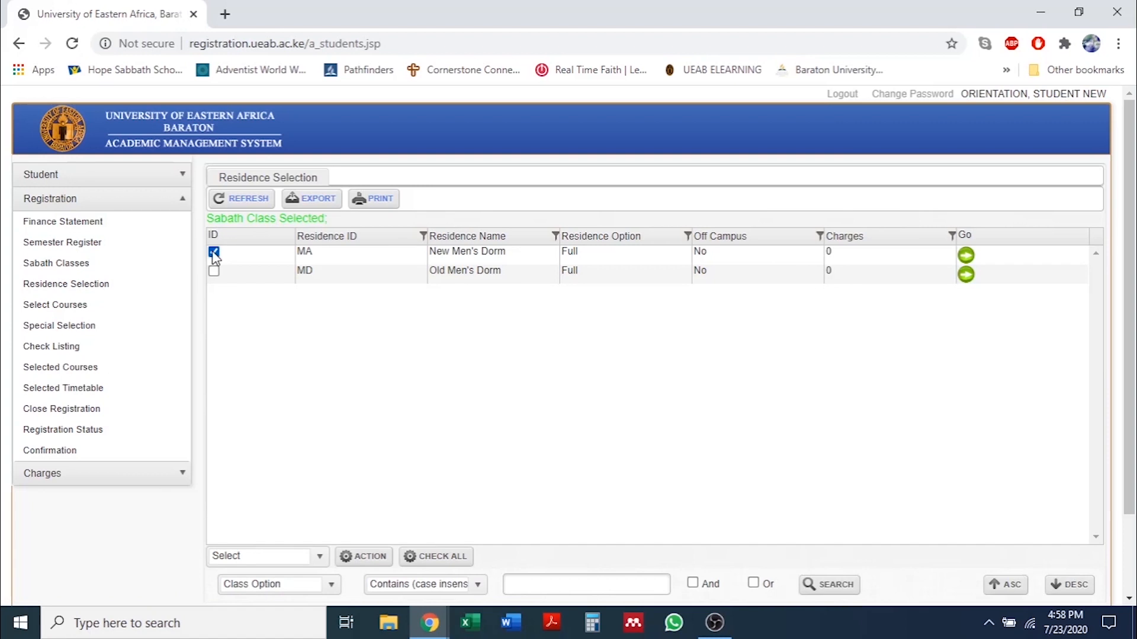
left_click(367, 561)
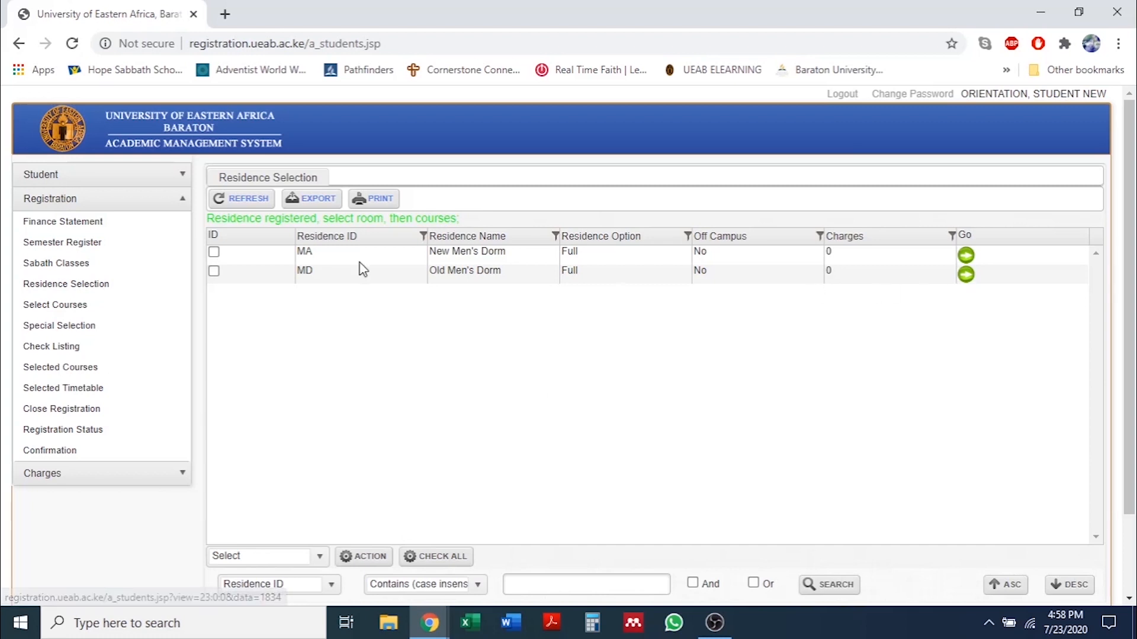
Open New Men's Dorm's room list and tick room 13.
left_click(966, 259)
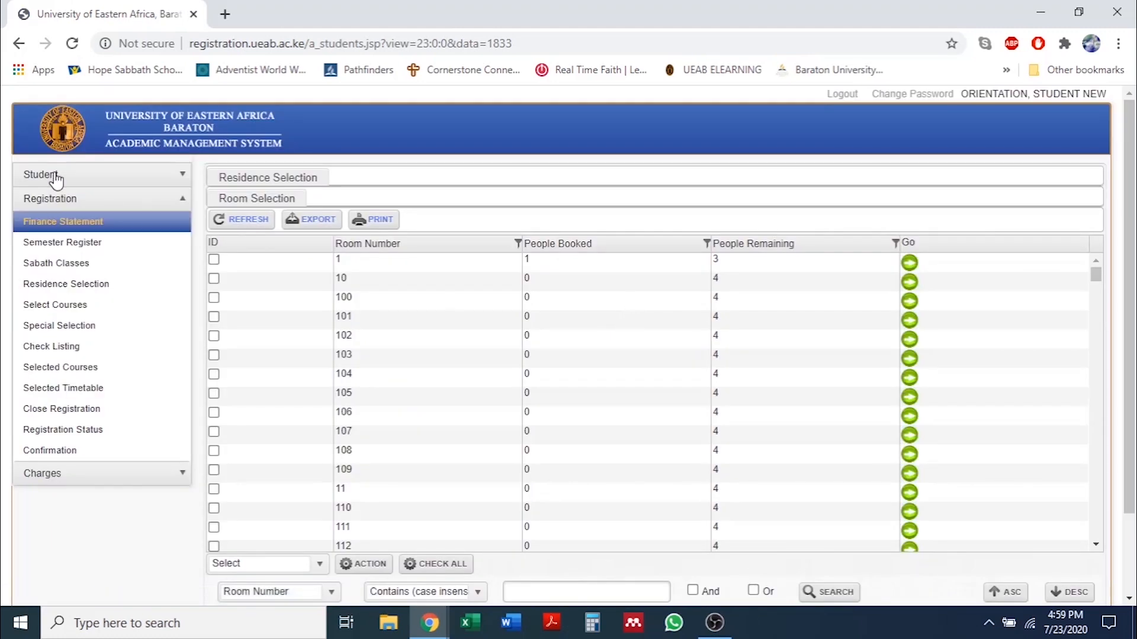
scroll(464, 368, "down", 10)
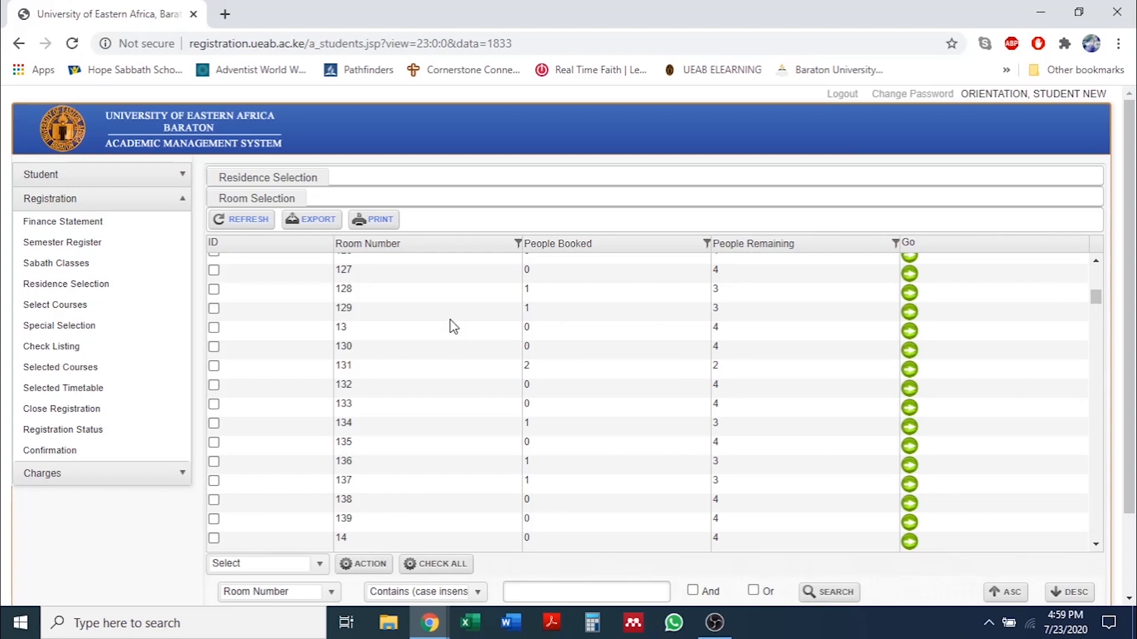
left_click(214, 329)
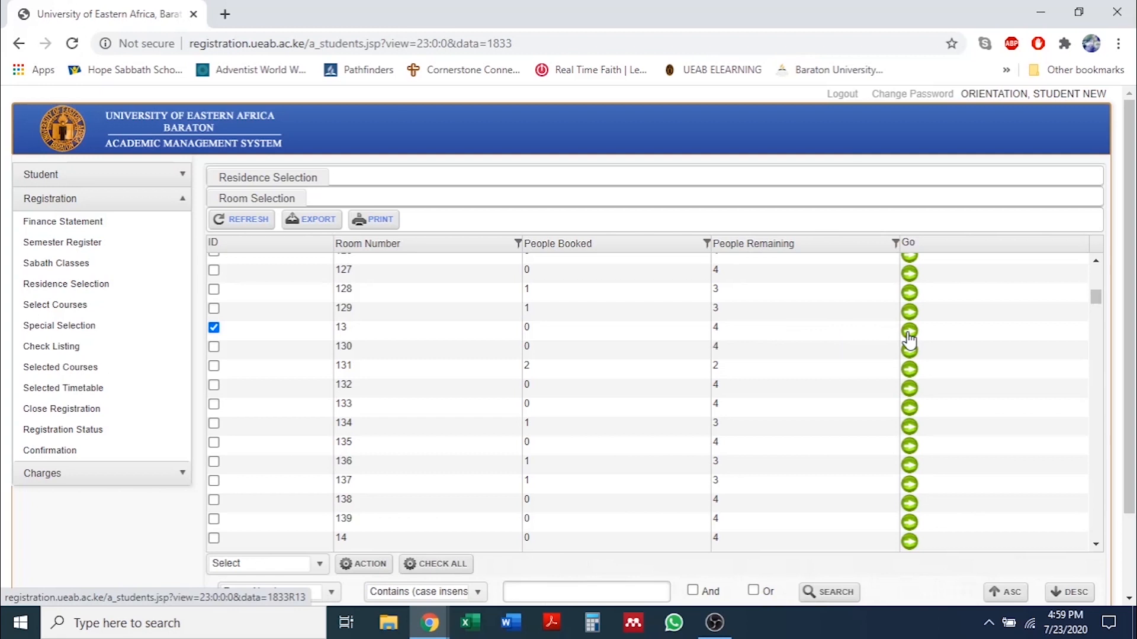
Book room 13 and return to the Residence Selection list.
left_click(378, 566)
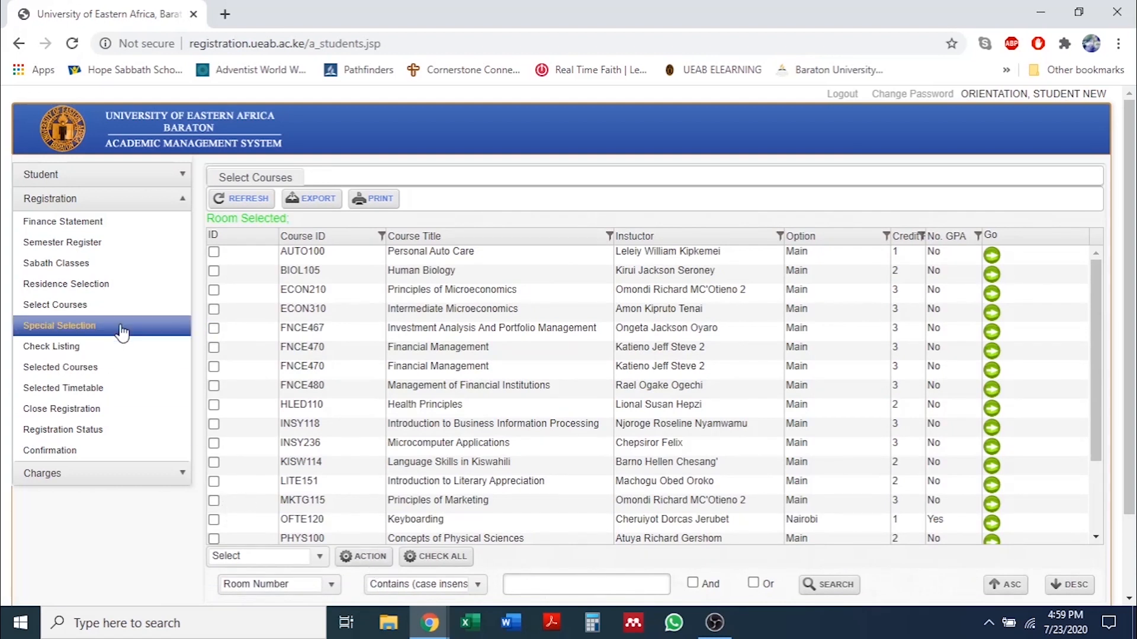
left_click(108, 290)
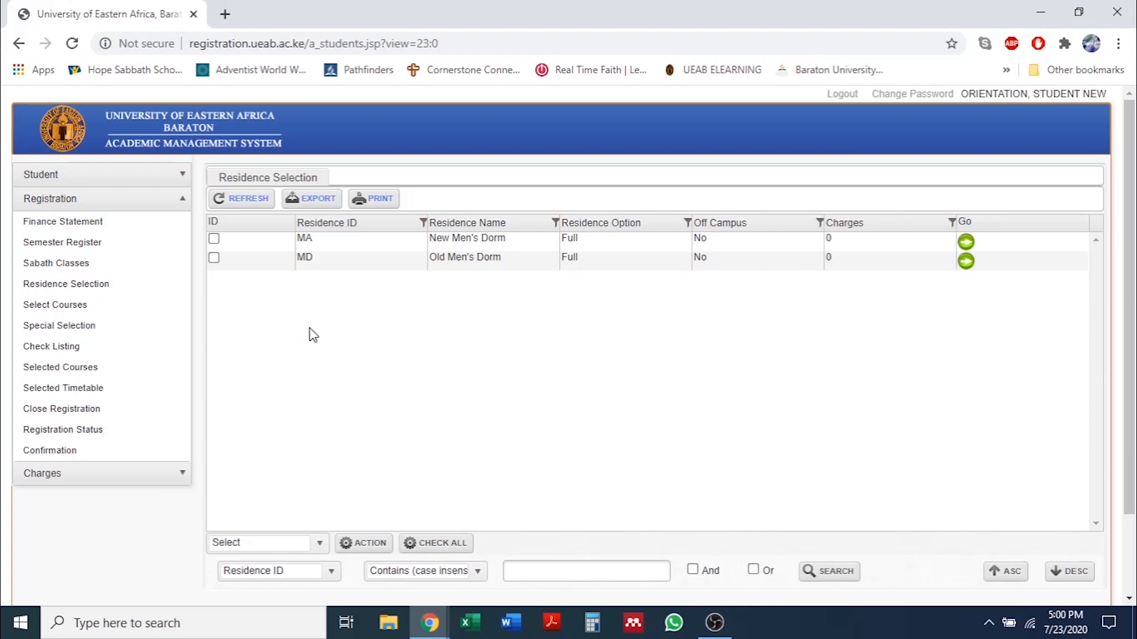
Open Select Courses to list available courses like AUTO100, BIOL105 and ECON210.
left_click(93, 307)
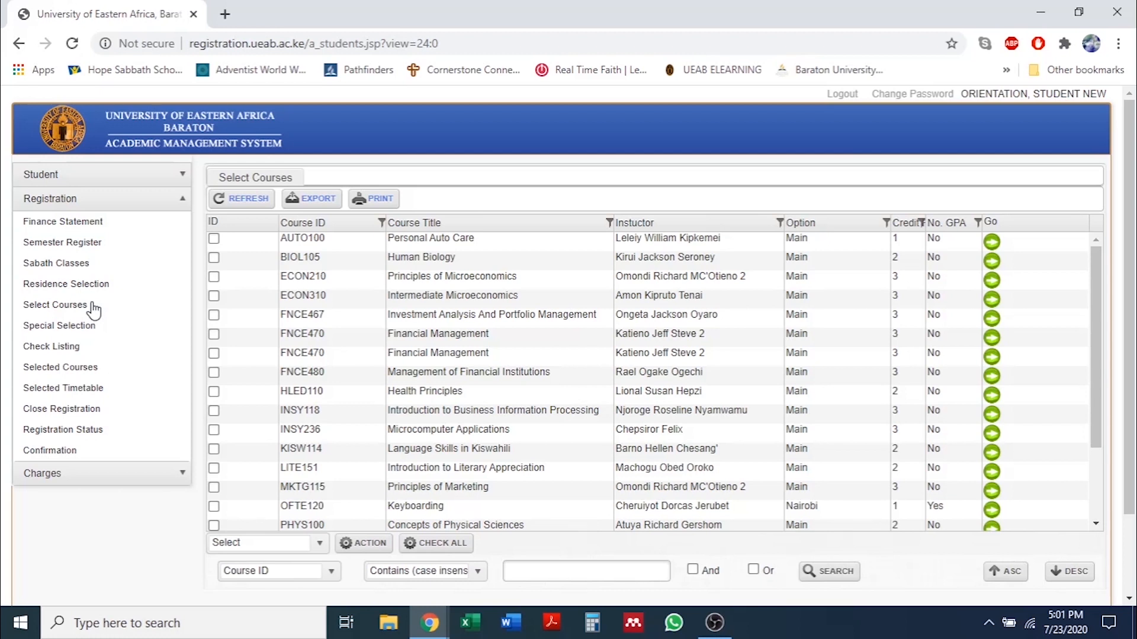
Reopen Select Courses and tick BIOL105 Human Biology and HLED110 Health Principles.
left_click(92, 306)
scroll(298, 294, "down", 2)
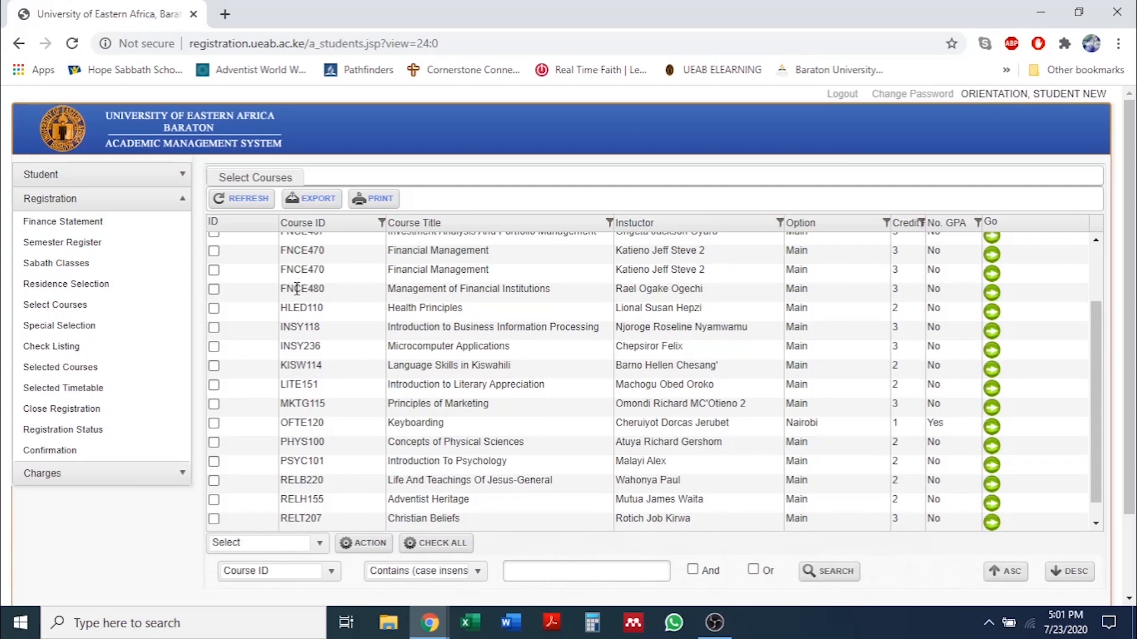
scroll(298, 290, "down", 1)
scroll(352, 427, "down", 3)
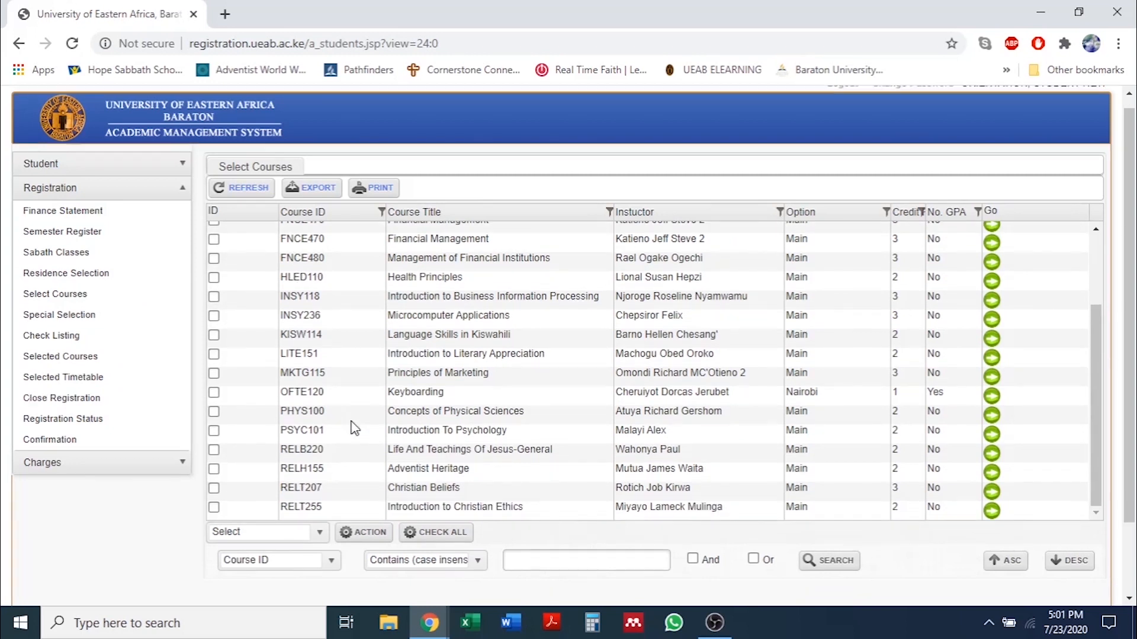
scroll(353, 427, "up", 3)
scroll(354, 427, "up", 3)
left_click(213, 257)
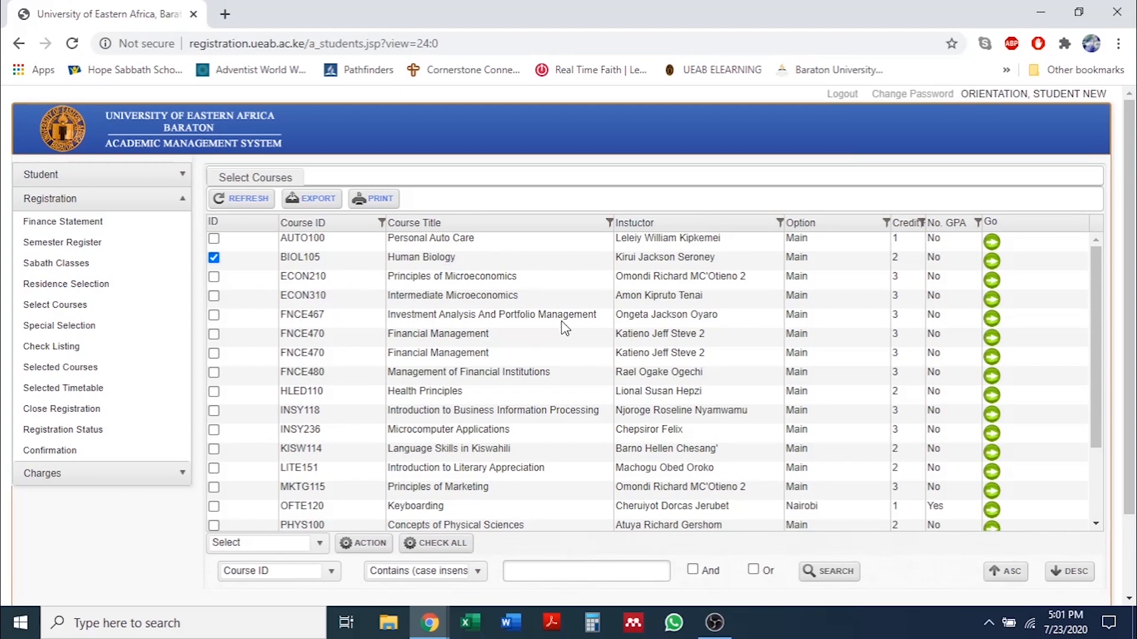
scroll(348, 400, "down", 3)
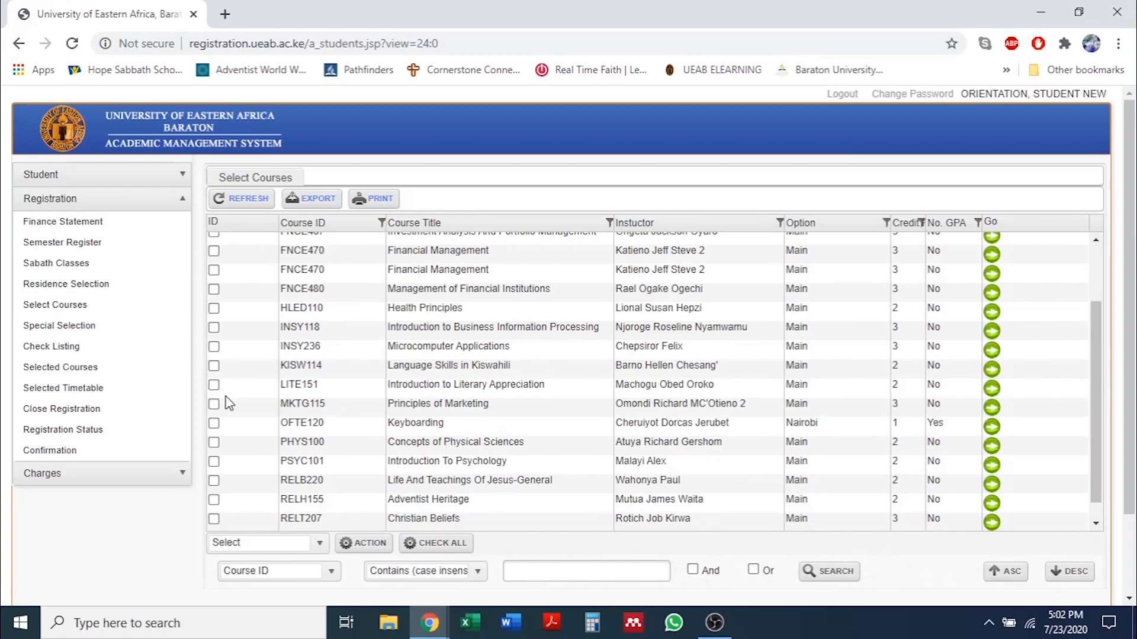
left_click(214, 309)
Tick INSY118, LITE151 and OFTE120 Keyboarding, then submit all five courses.
left_click(215, 328)
left_click(215, 386)
left_click(213, 427)
scroll(214, 432, "up", 3)
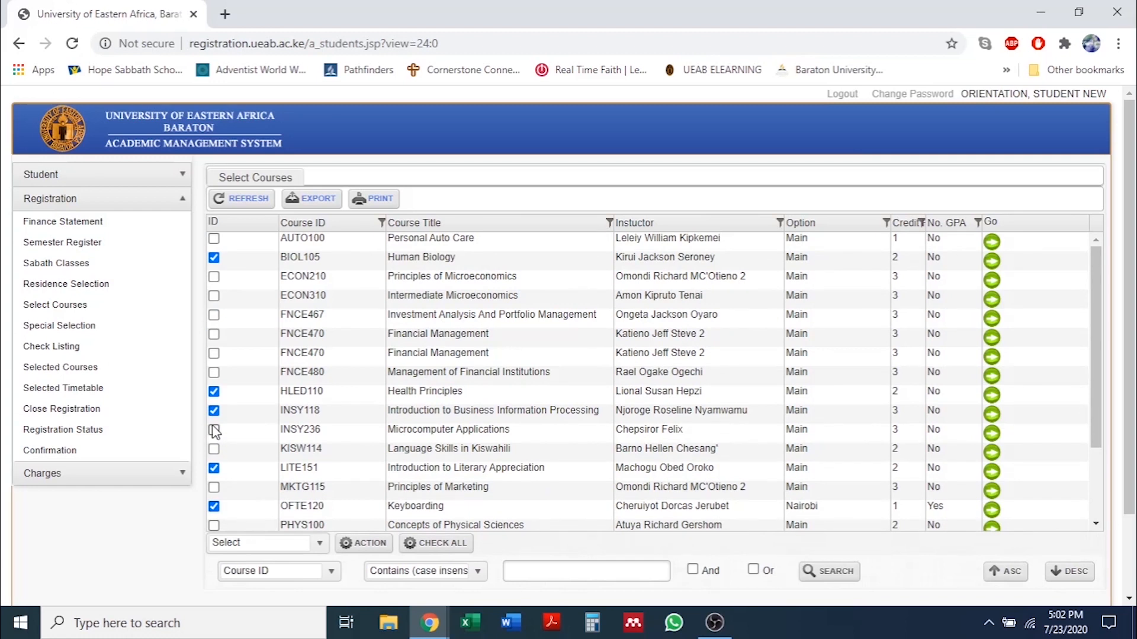
scroll(214, 432, "down", 3)
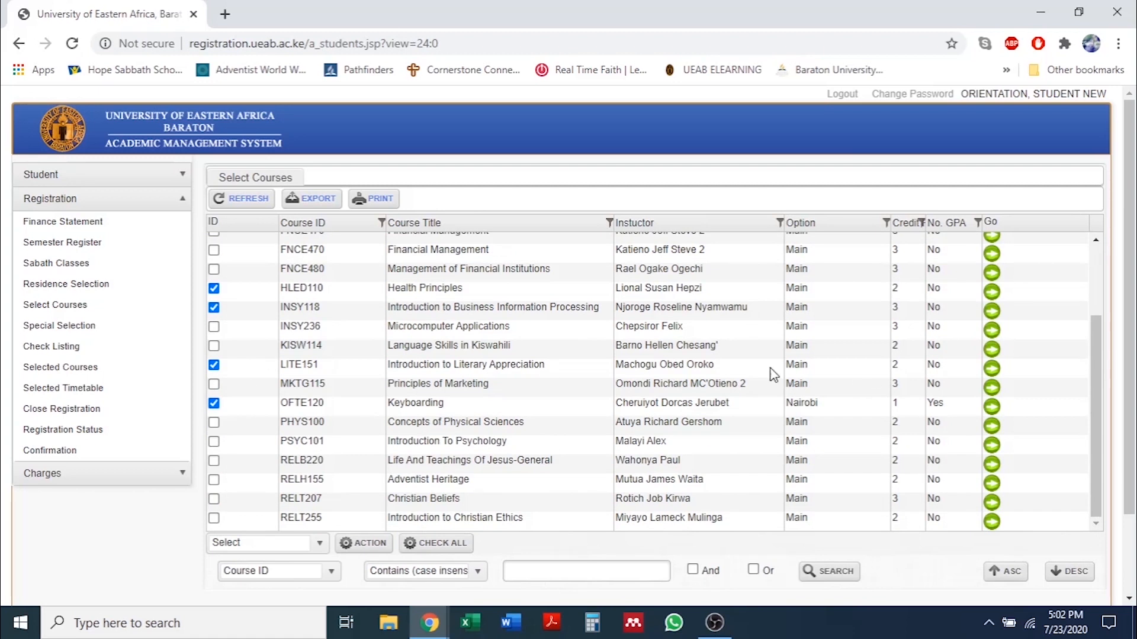
scroll(692, 350, "up", 3)
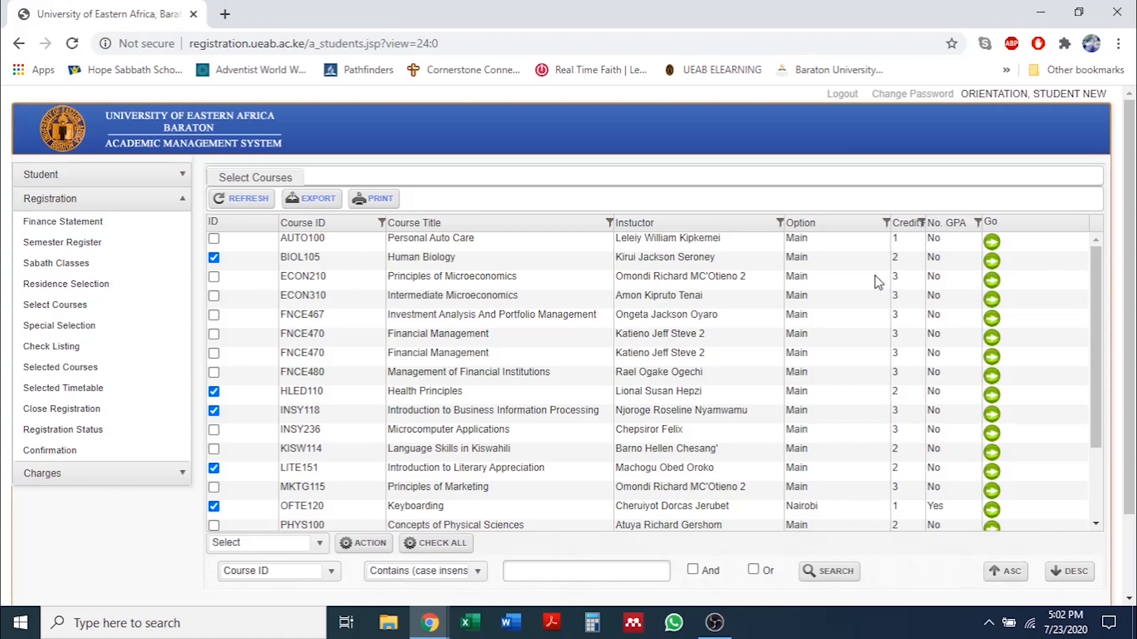
scroll(882, 283, "down", 5)
scroll(879, 283, "up", 3)
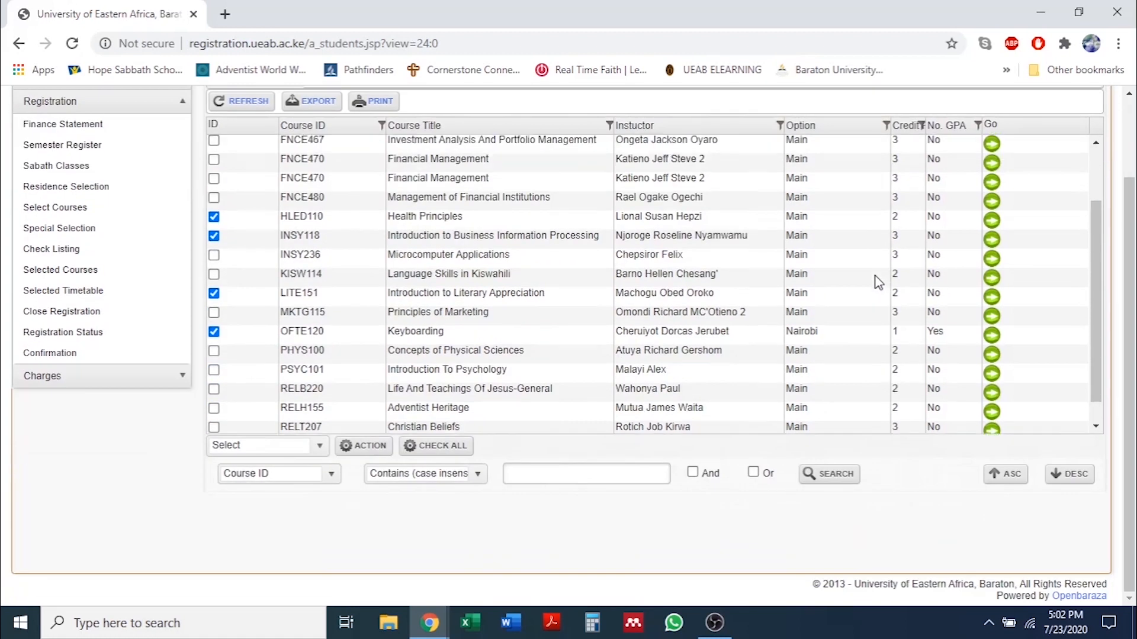
left_click(368, 451)
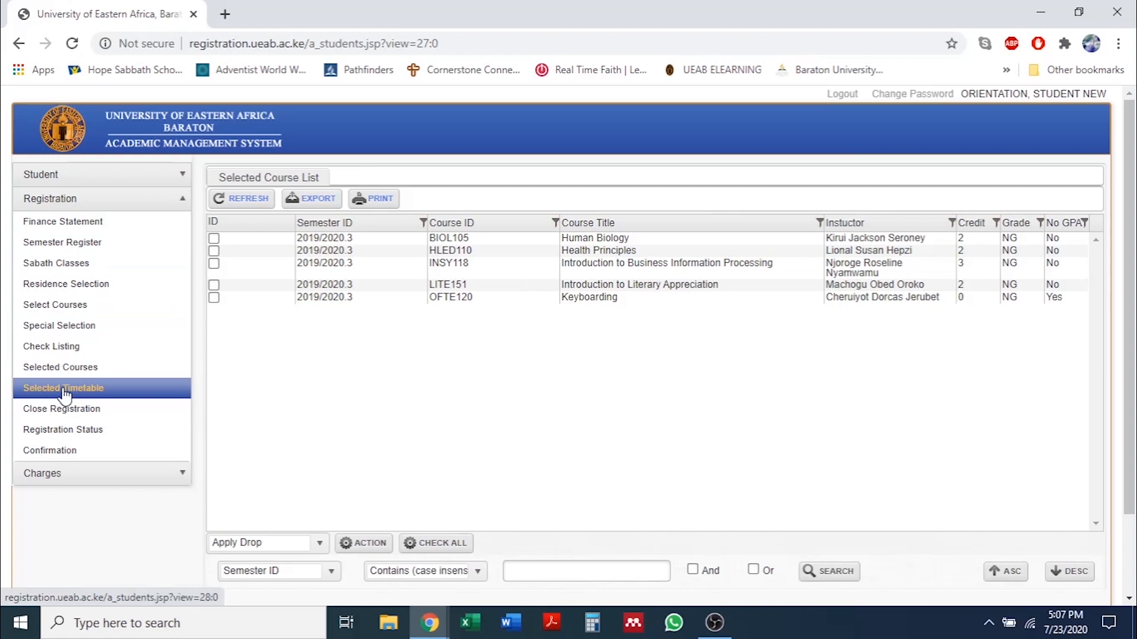
Open the Selected Timetable for INSY118, LITE151 and HLED110 and scroll right to the Venue, Location and Building columns.
left_click(67, 393)
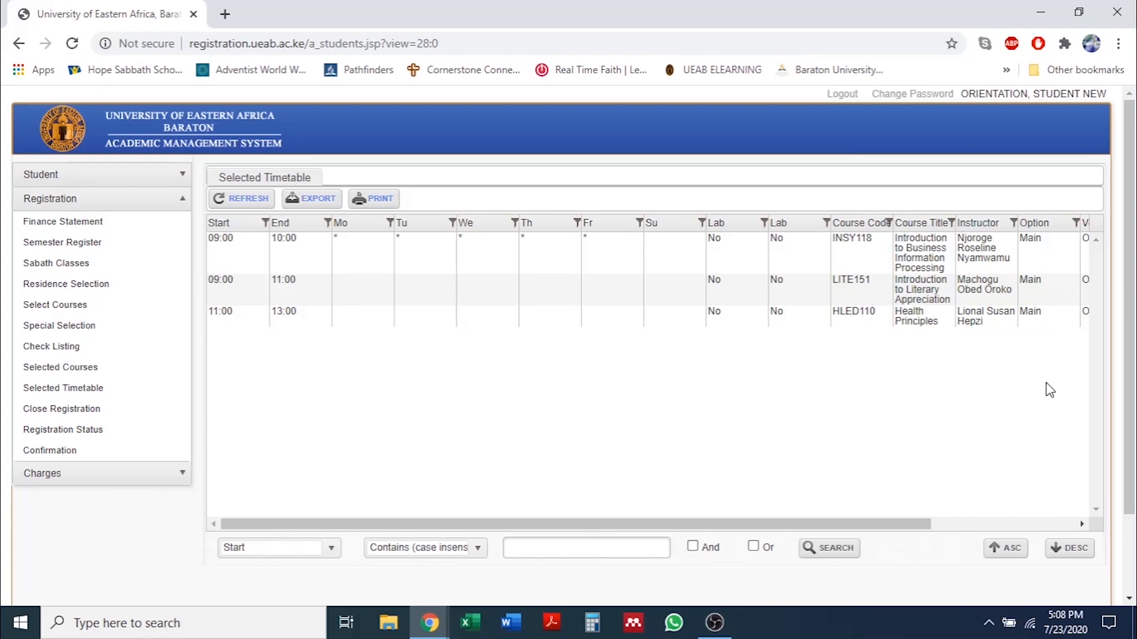
left_click(1082, 526)
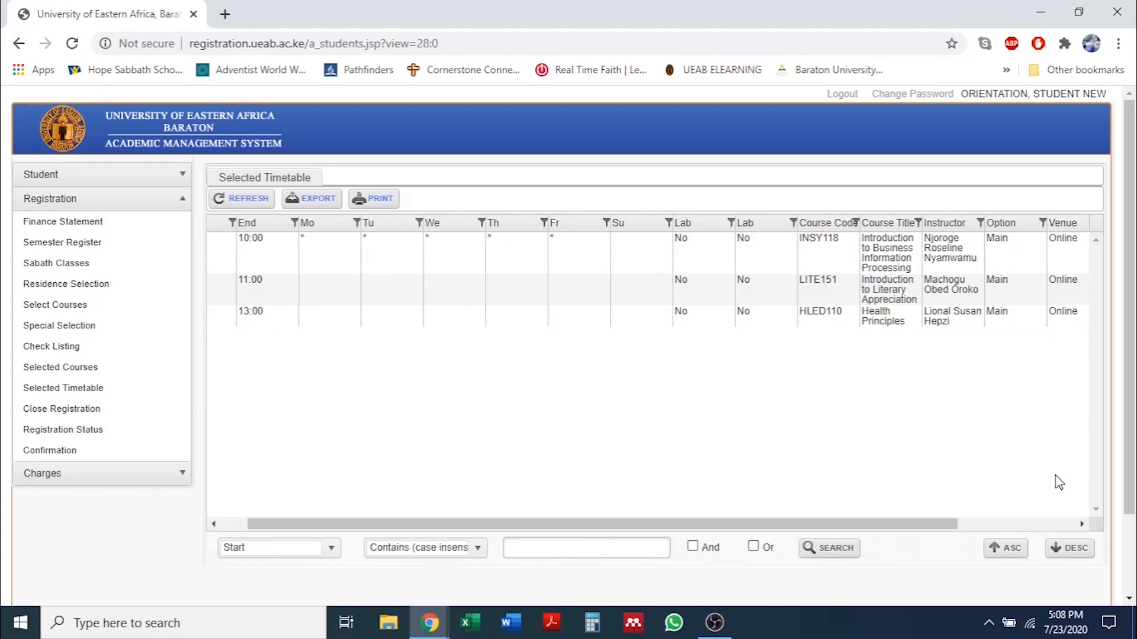
left_click(1083, 524)
left_click(1082, 525)
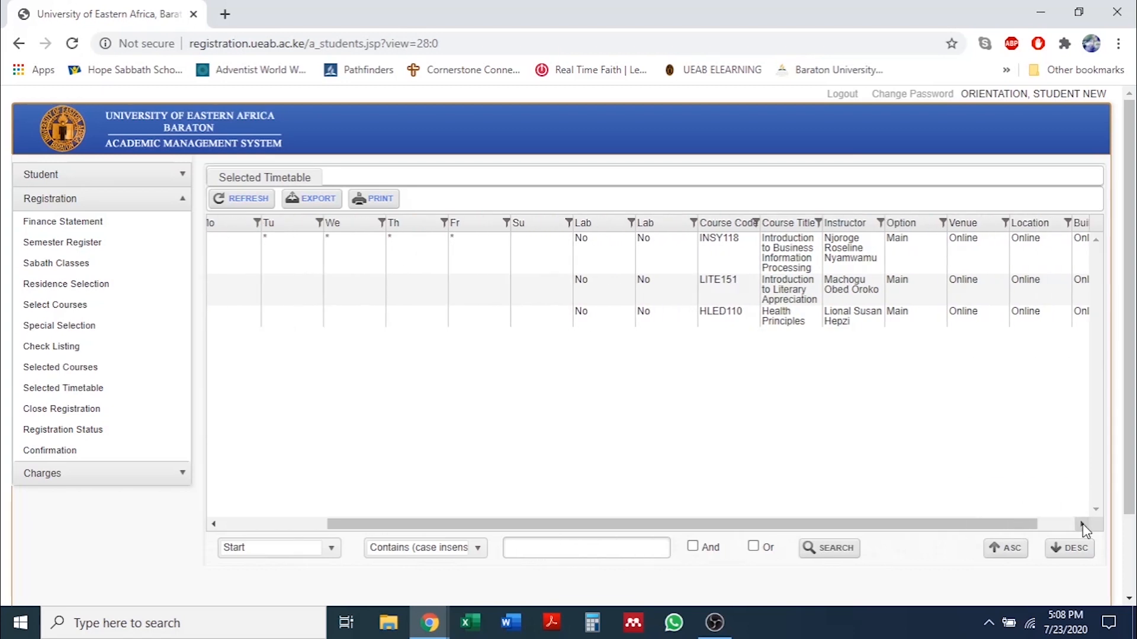
left_click(1082, 525)
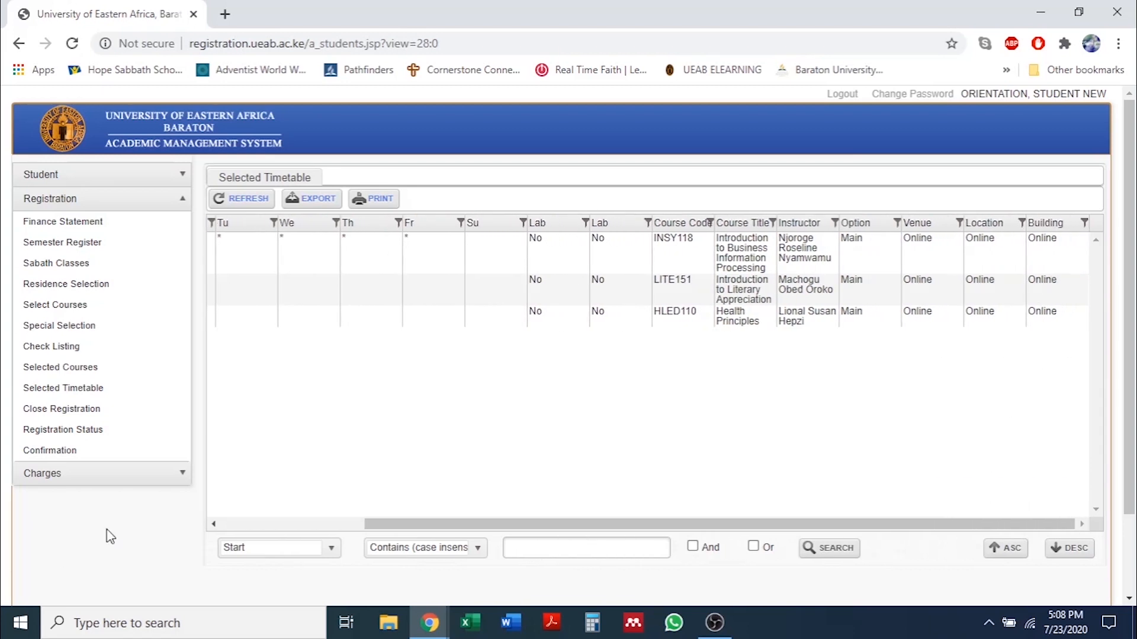
Scroll the timetable back left to the weekday, Start and End time columns.
left_click(215, 525)
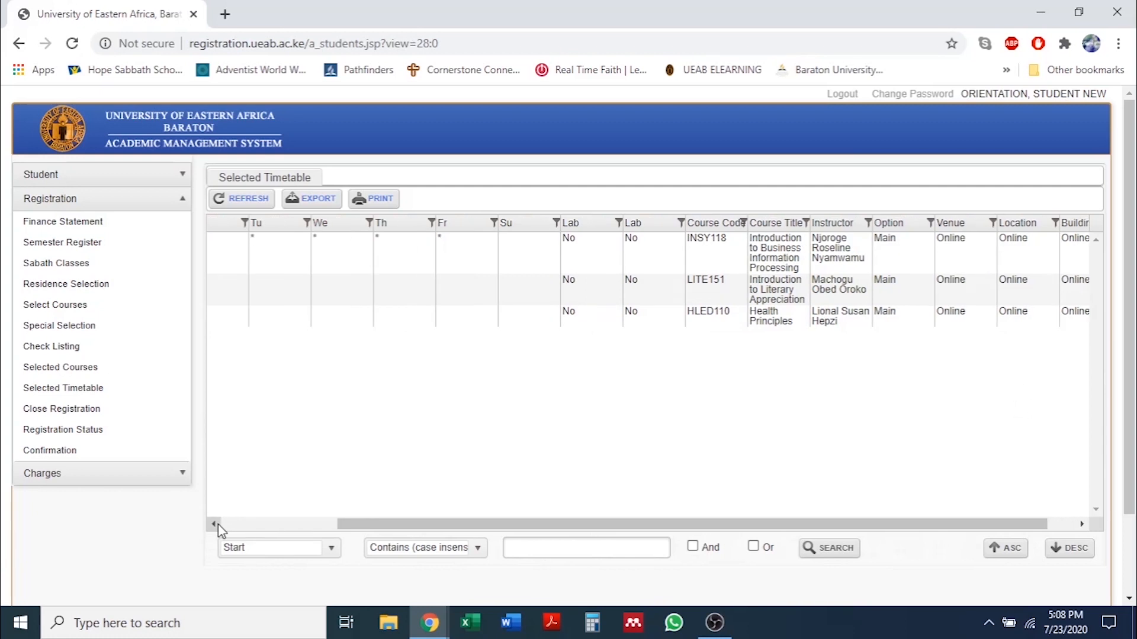
left_click(215, 524)
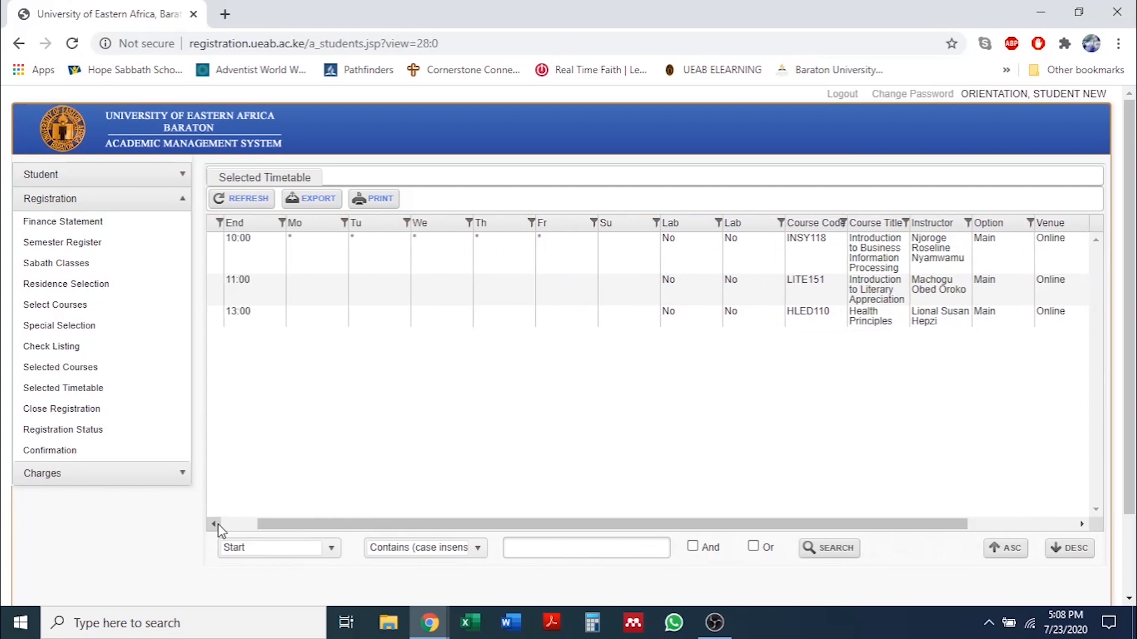
left_click(214, 524)
left_click(214, 524)
left_click(215, 525)
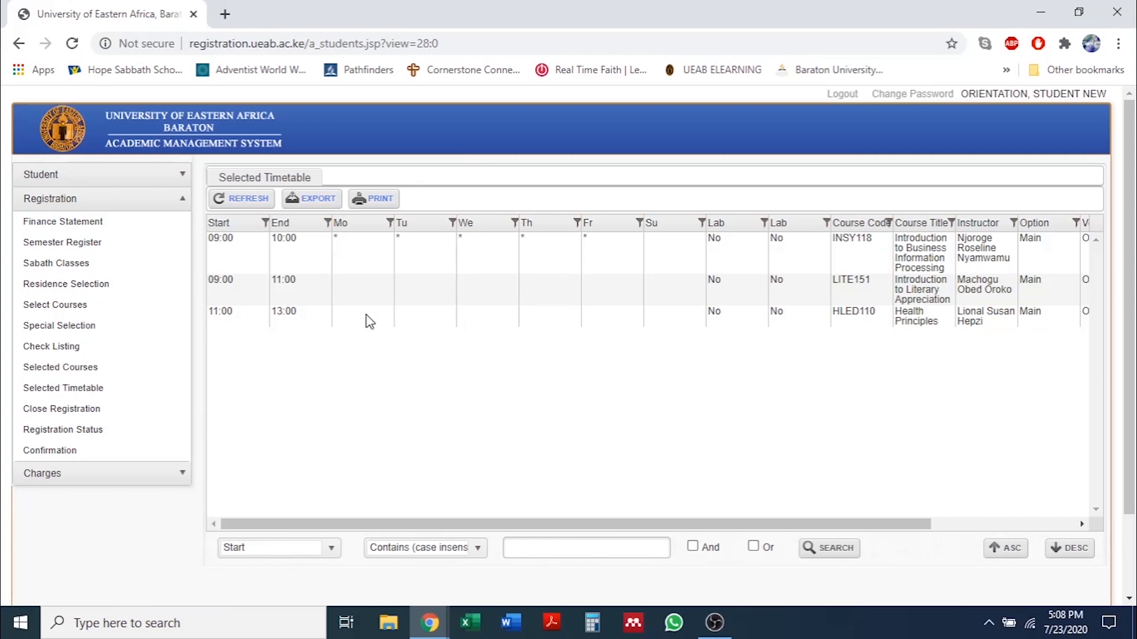
Use the CLOSE REGISTRATION button on the Close Registration page for semester 2019/2020.3.
left_click(90, 409)
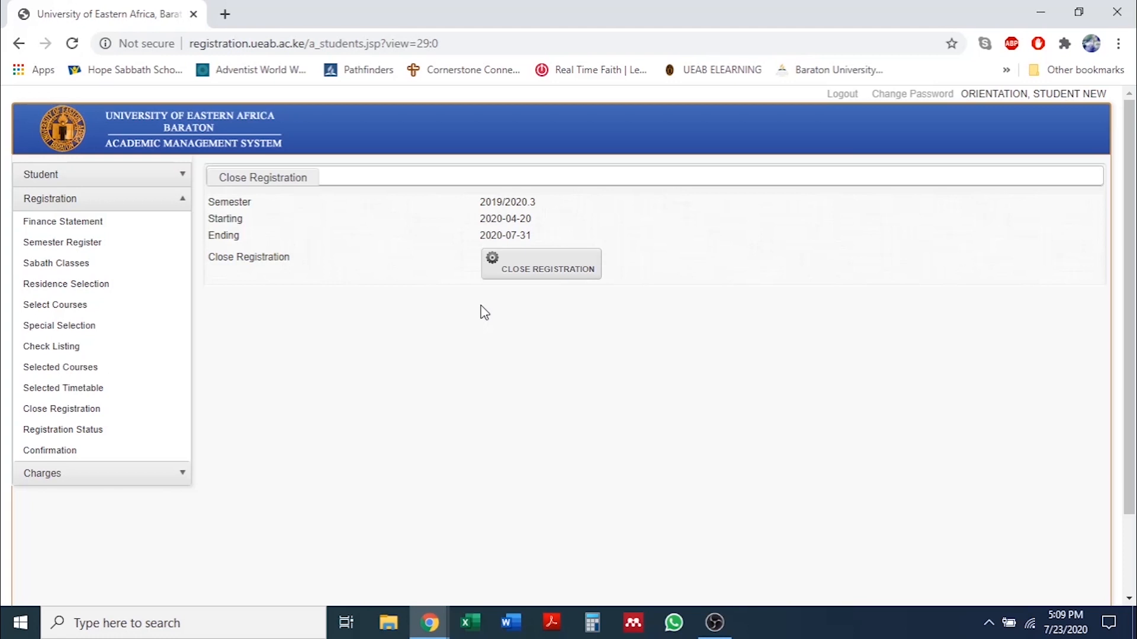
left_click(521, 277)
Show Registration Status for 2019/2020.3: New Men's Dorm, Closed Registration No, Not Approved.
left_click(117, 448)
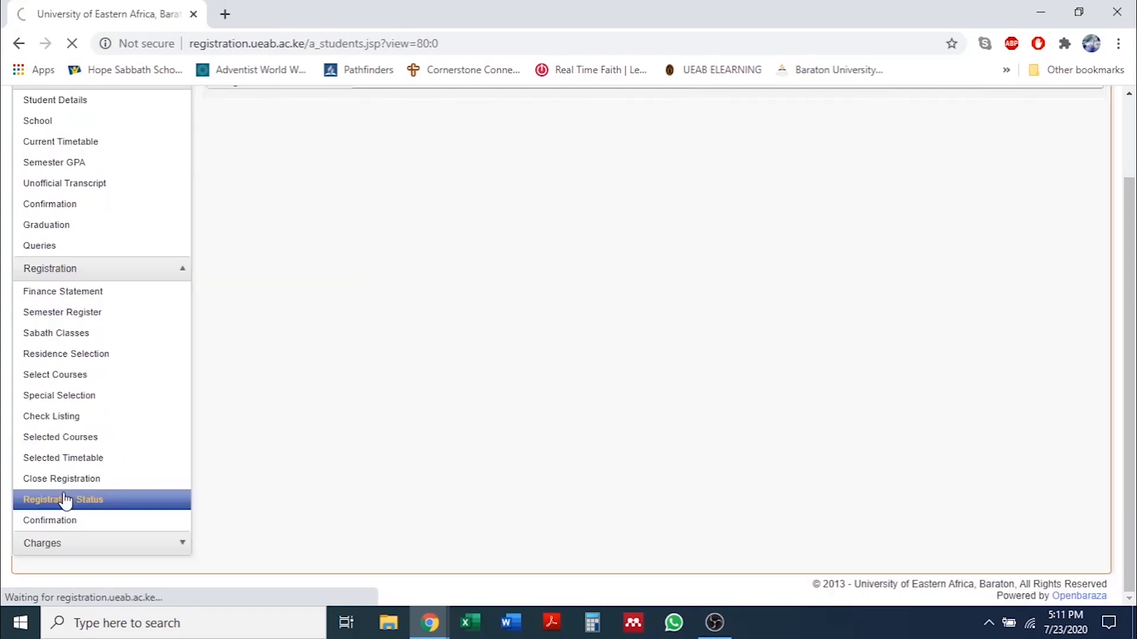
left_click(65, 500)
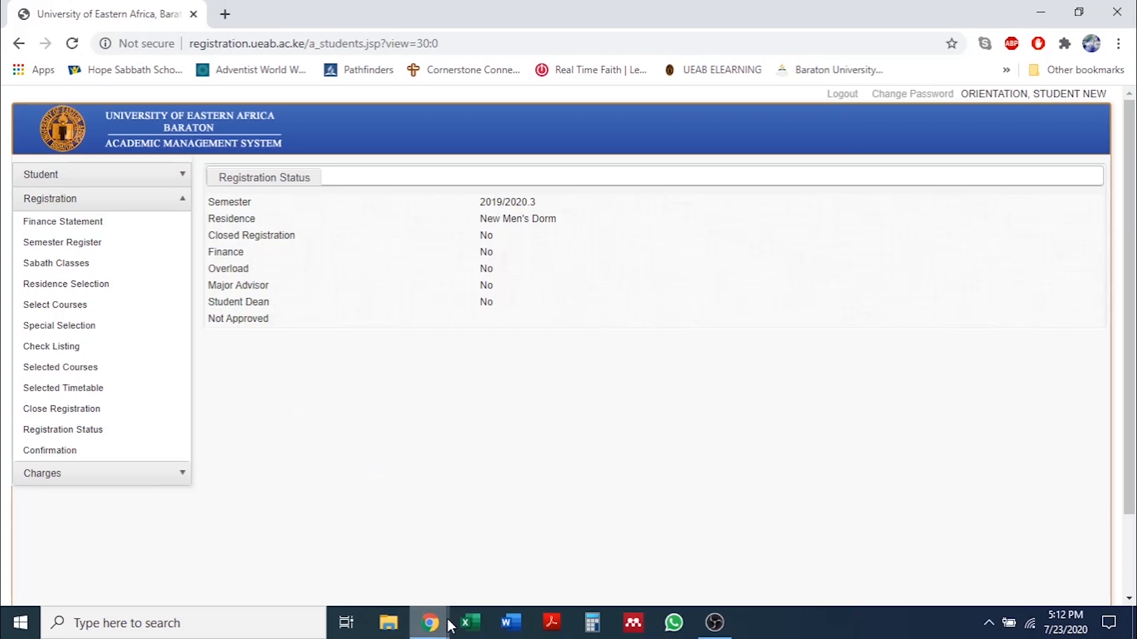
mouse_move(430, 632)
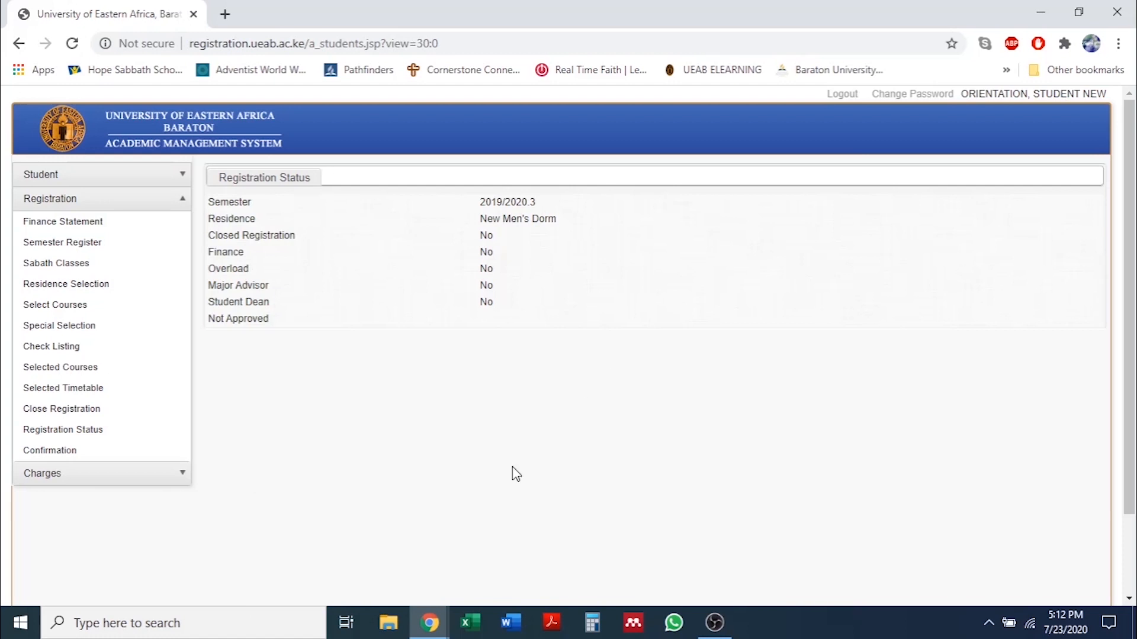
Switch to the Gmail orientation email window and read on from item 6's login details.
left_click(439, 624)
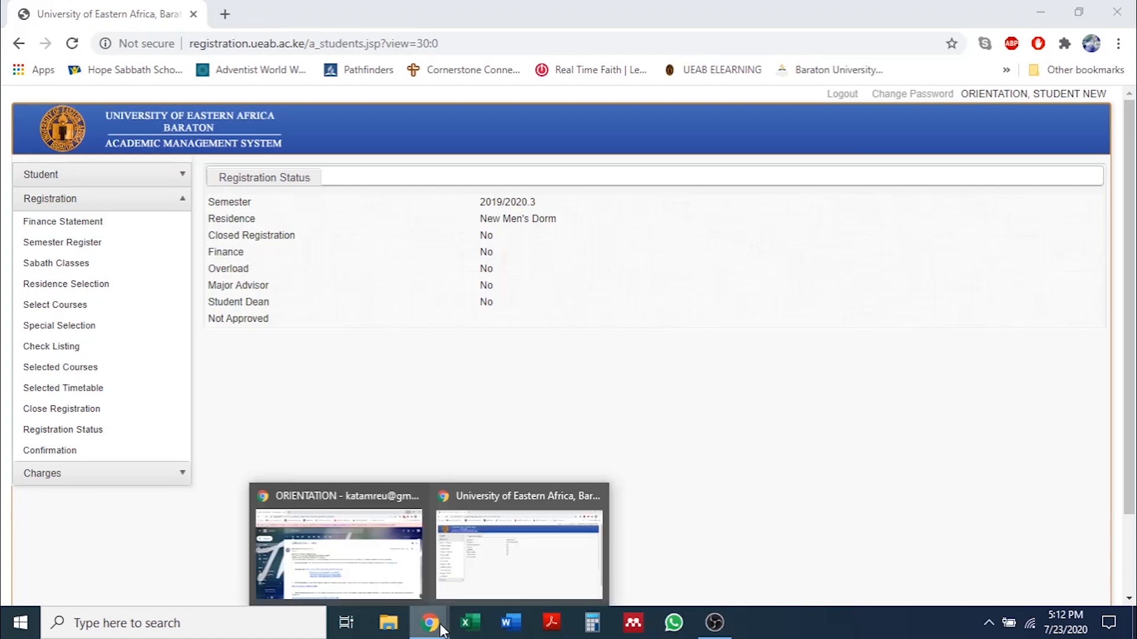
left_click(369, 562)
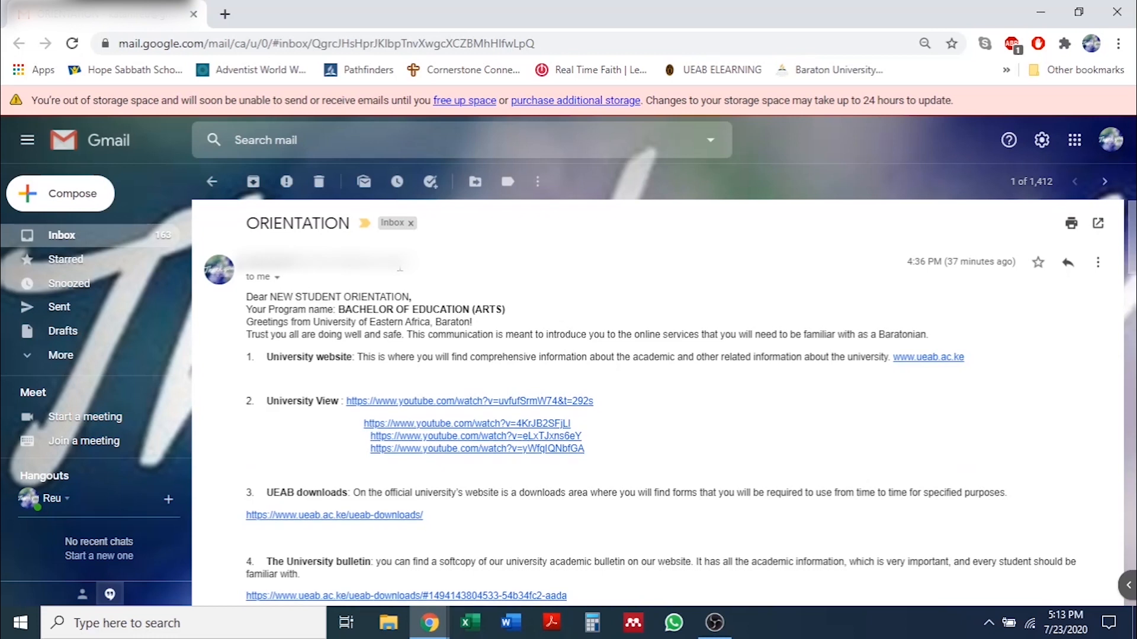
scroll(401, 272, "down", 3)
scroll(401, 272, "down", 3)
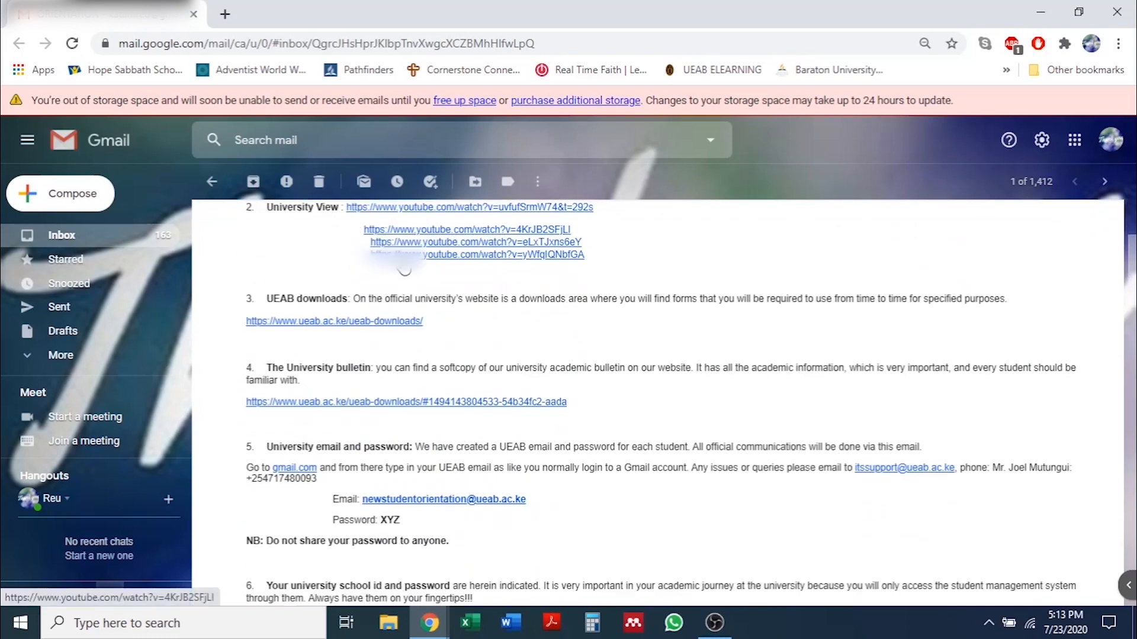
scroll(405, 267, "up", 6)
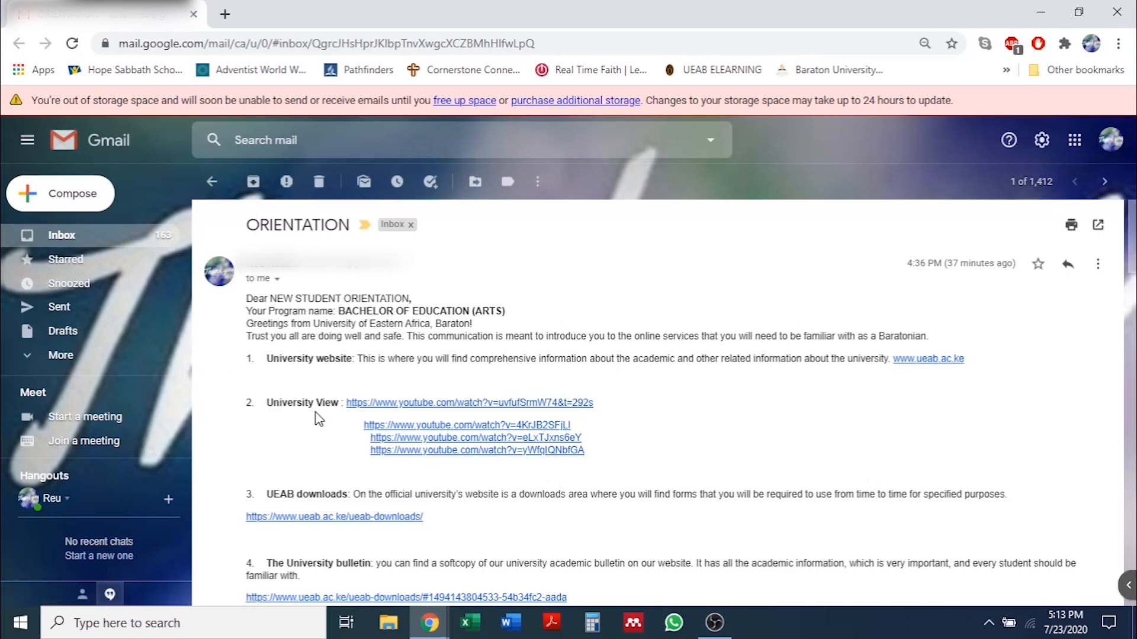
scroll(317, 420, "down", 3)
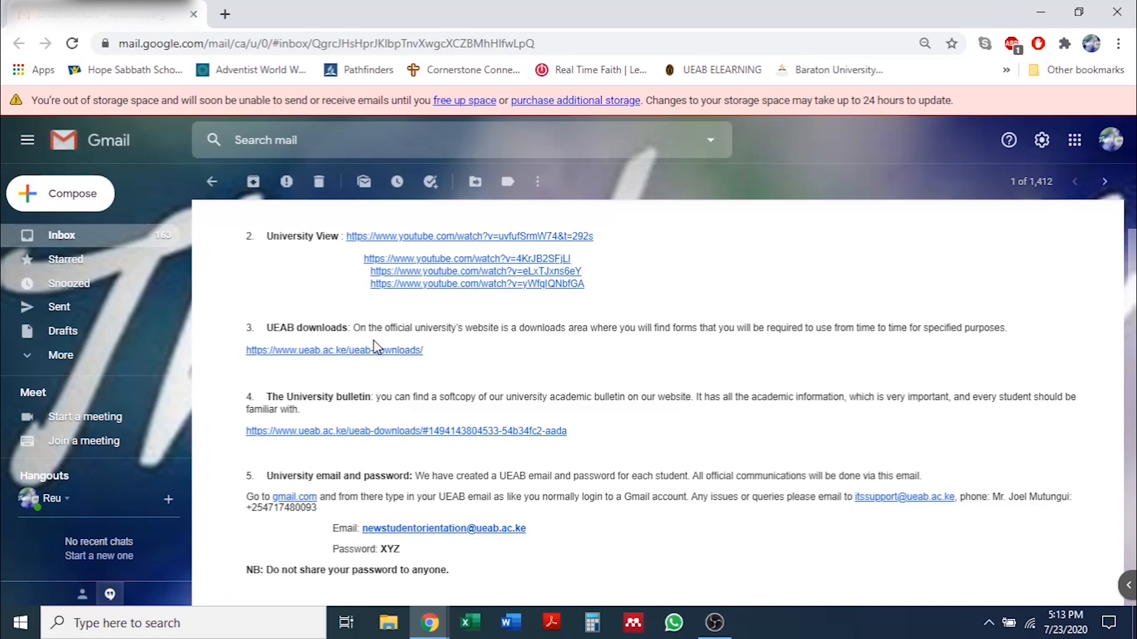
scroll(310, 358, "down", 2)
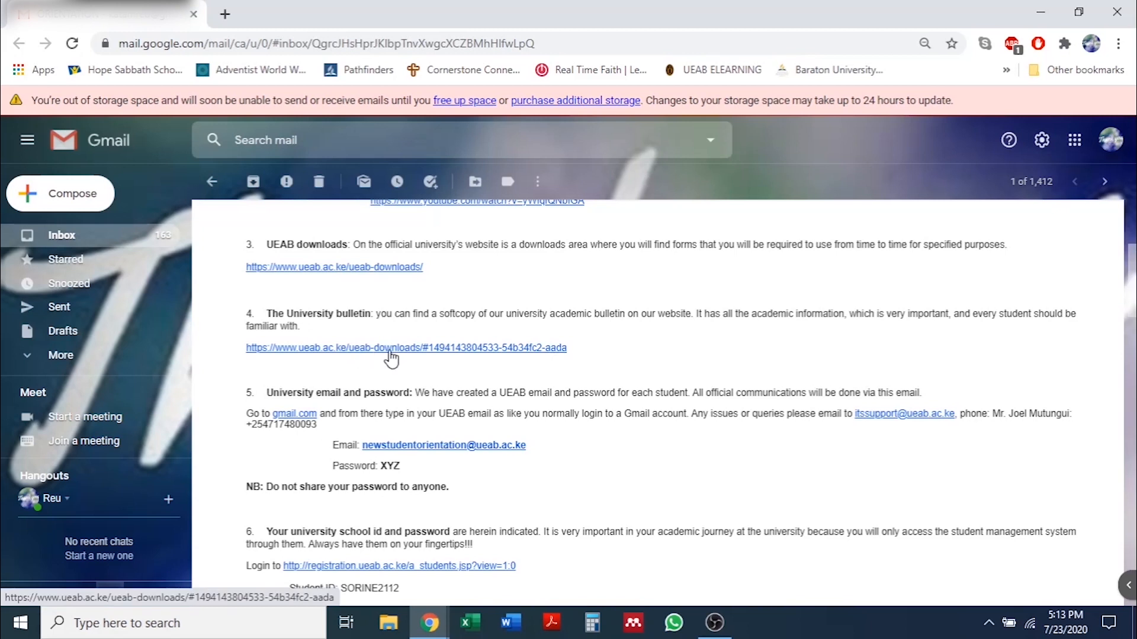
scroll(397, 350, "down", 1)
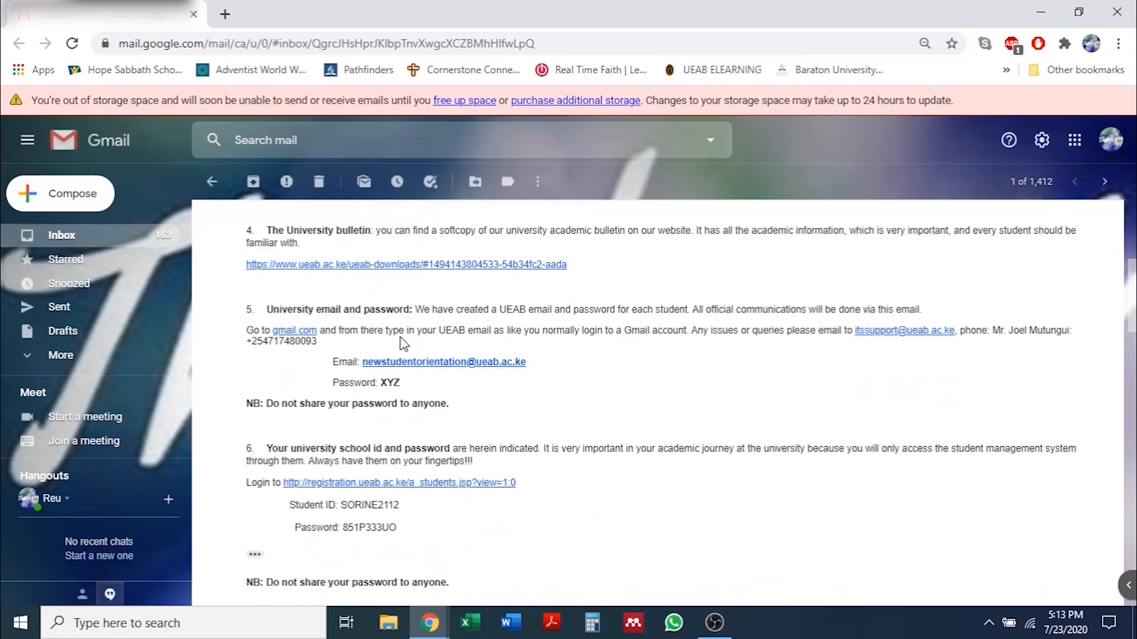
scroll(391, 361, "down", 1)
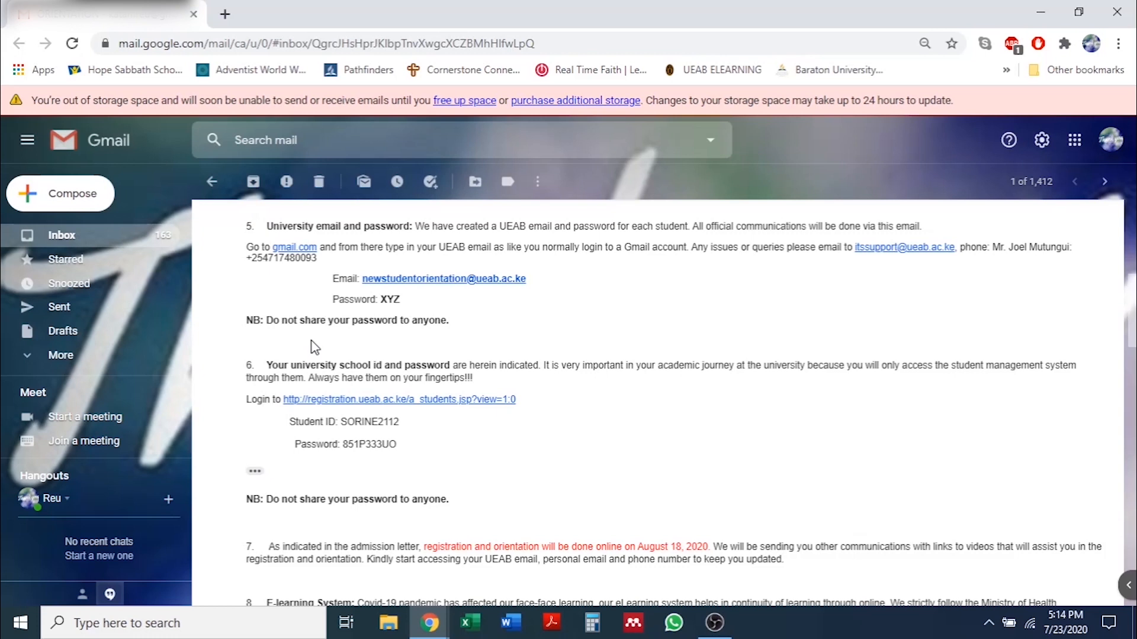
scroll(325, 320, "down", 1)
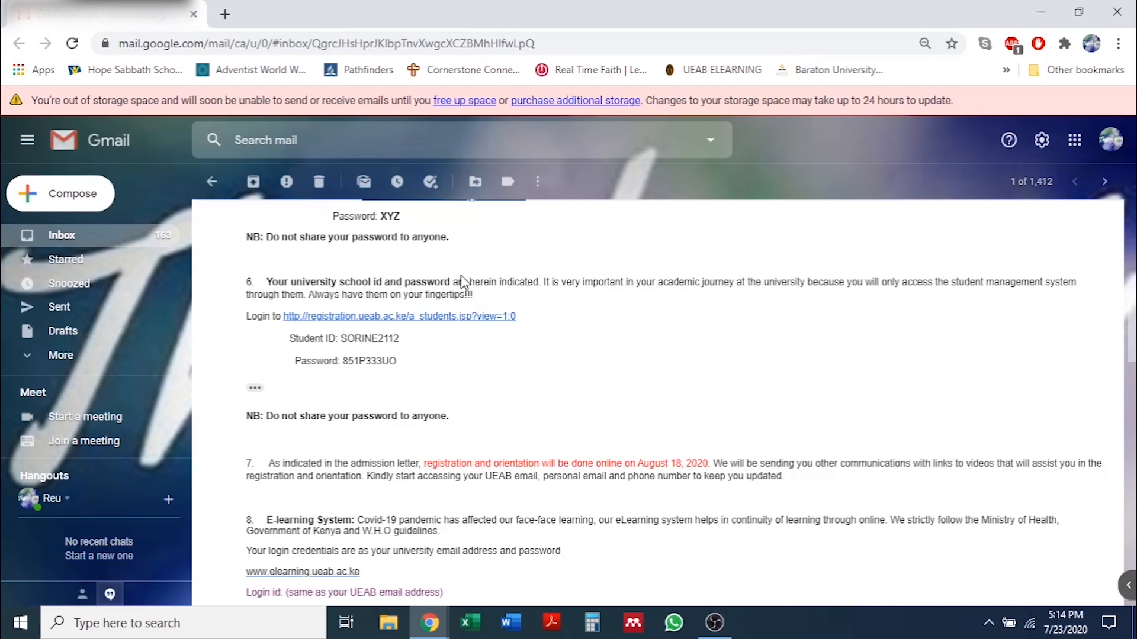
scroll(463, 282, "down", 3)
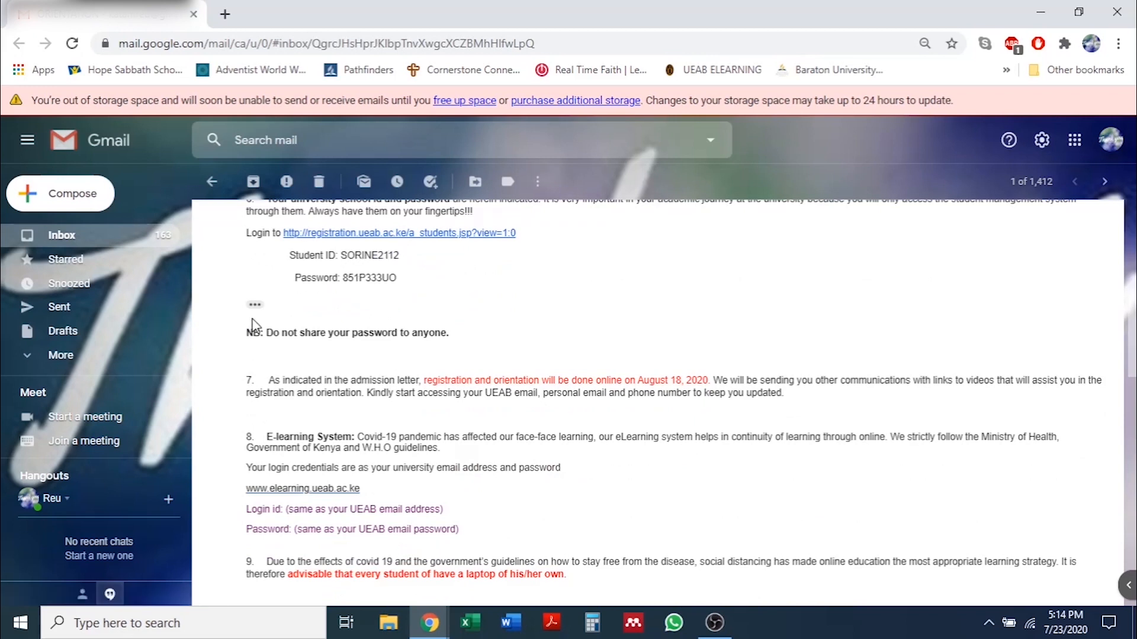
scroll(261, 323, "down", 3)
scroll(269, 324, "down", 3)
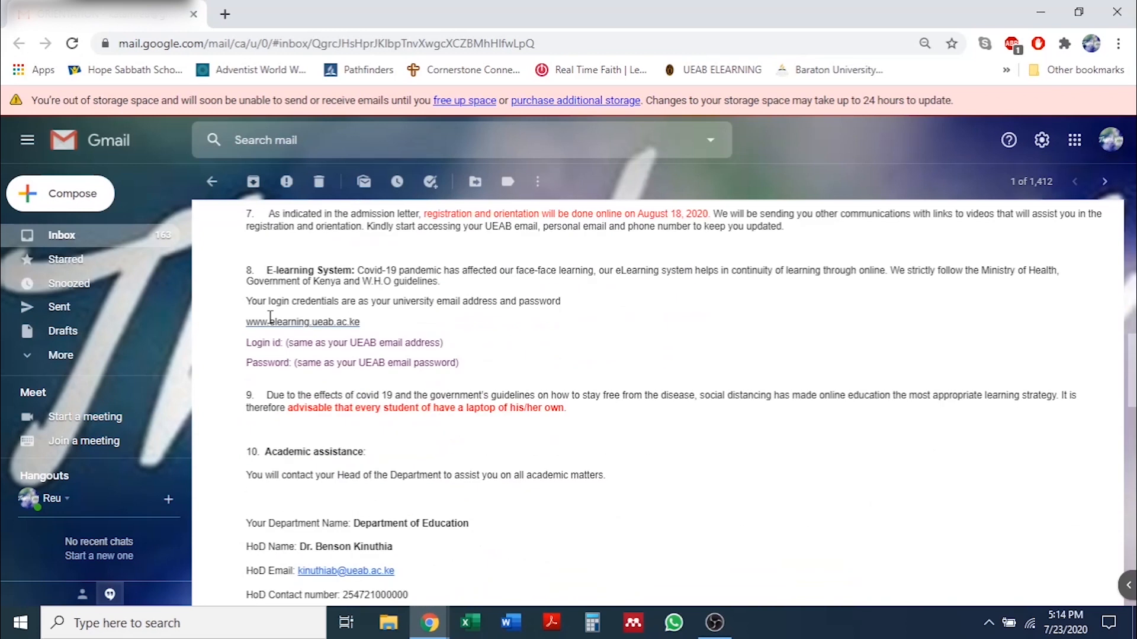
scroll(335, 275, "up", 3)
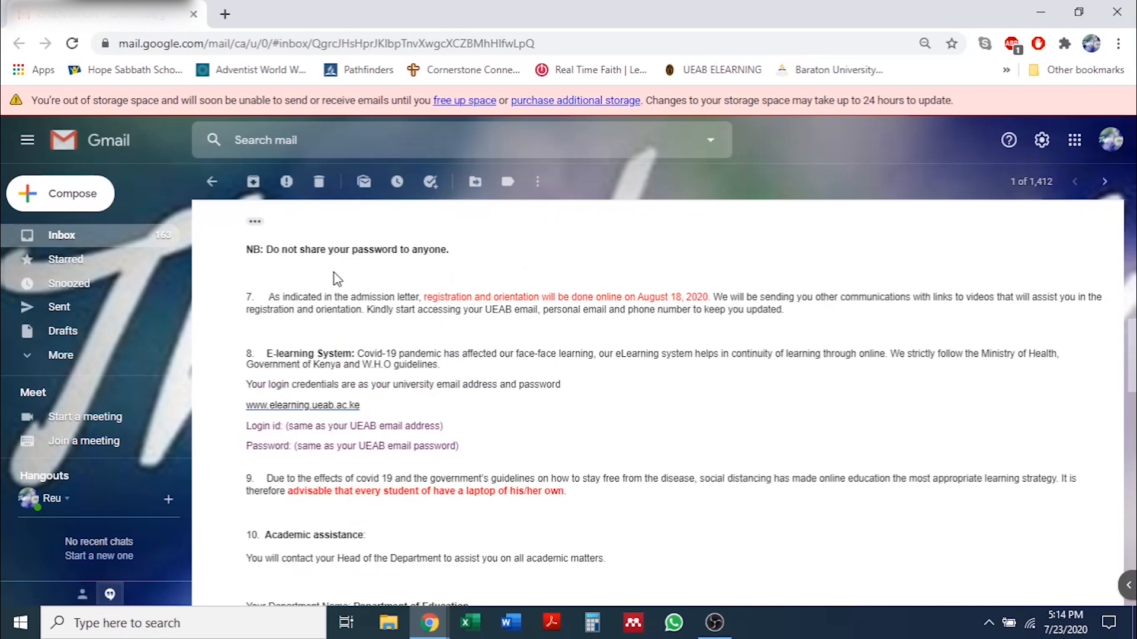
scroll(337, 279, "down", 3)
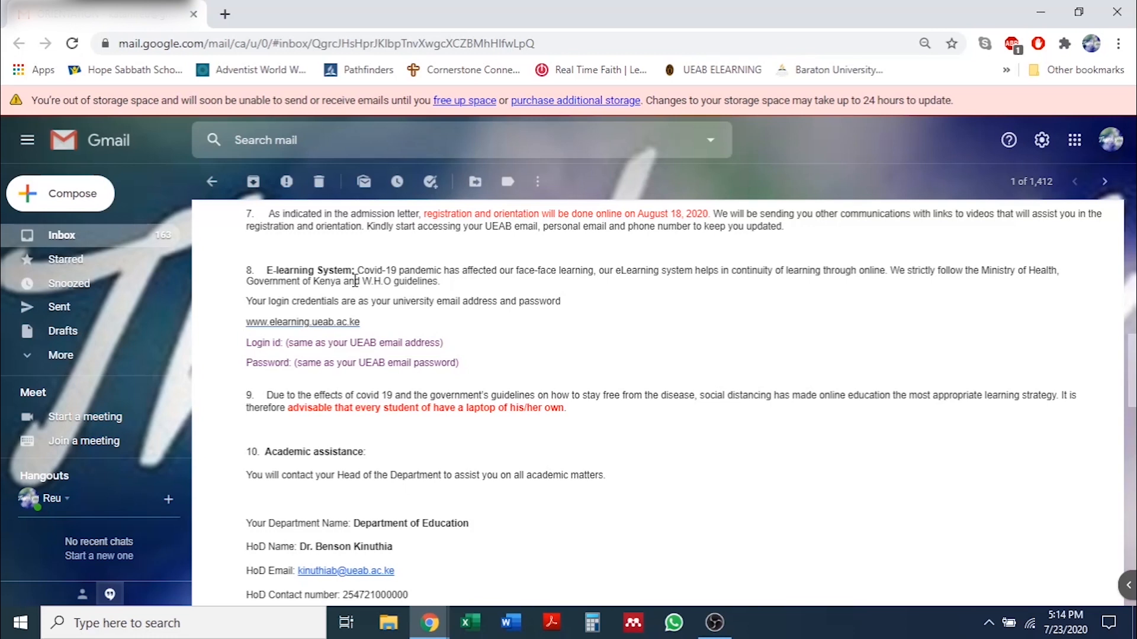
Scroll through item 10's HoD and Dean contact details down to the Student Commitment form item.
scroll(355, 280, "down", 3)
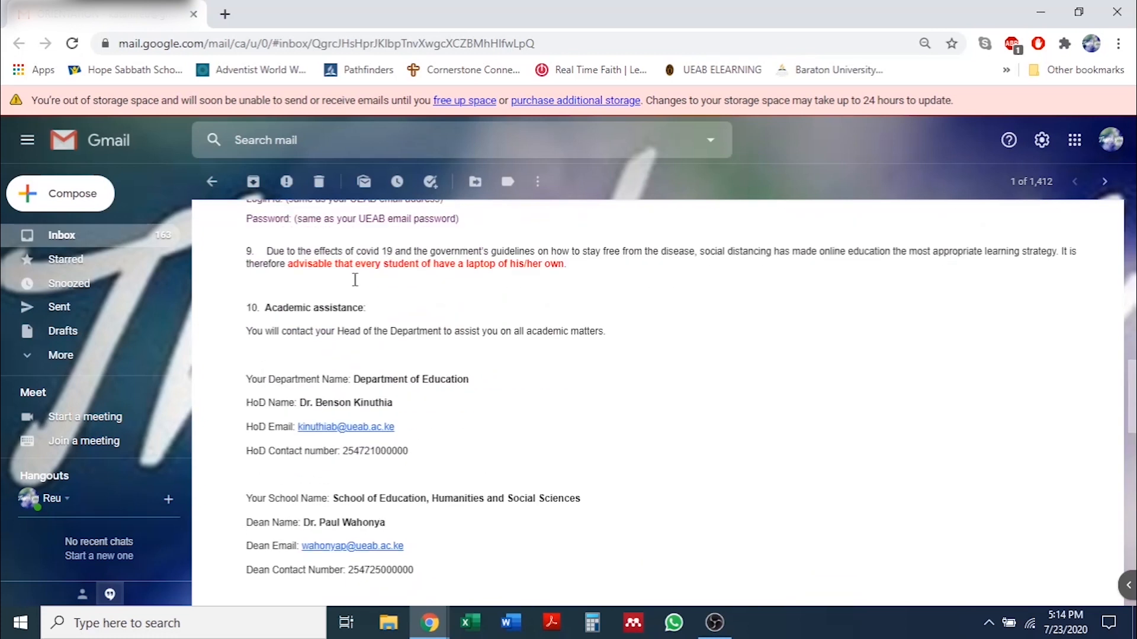
scroll(355, 280, "up", 3)
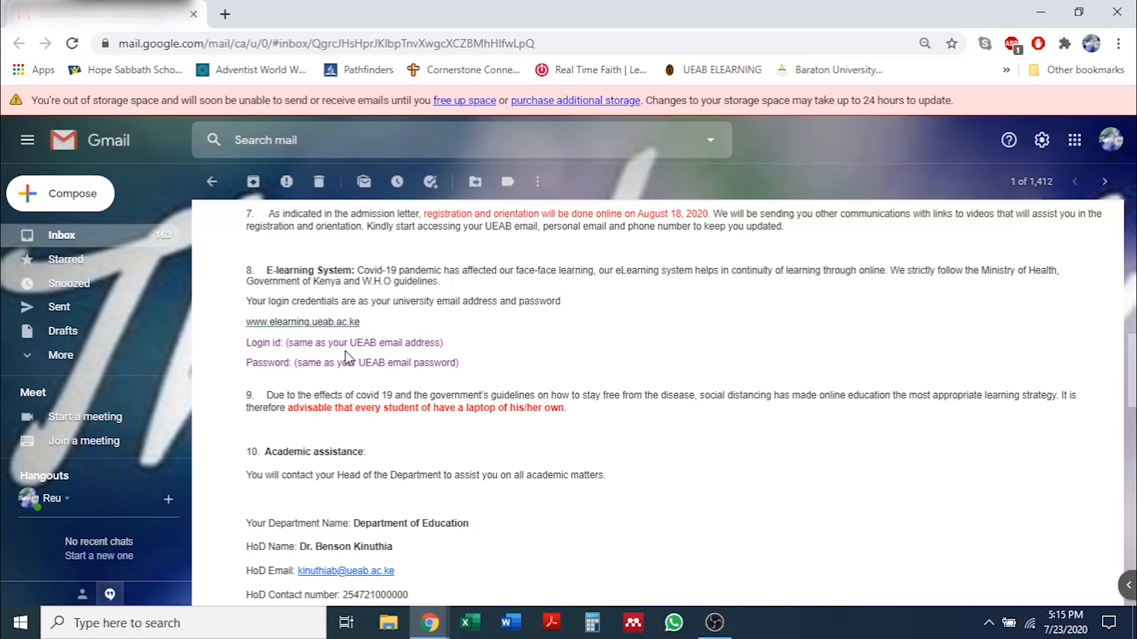
scroll(342, 358, "down", 1)
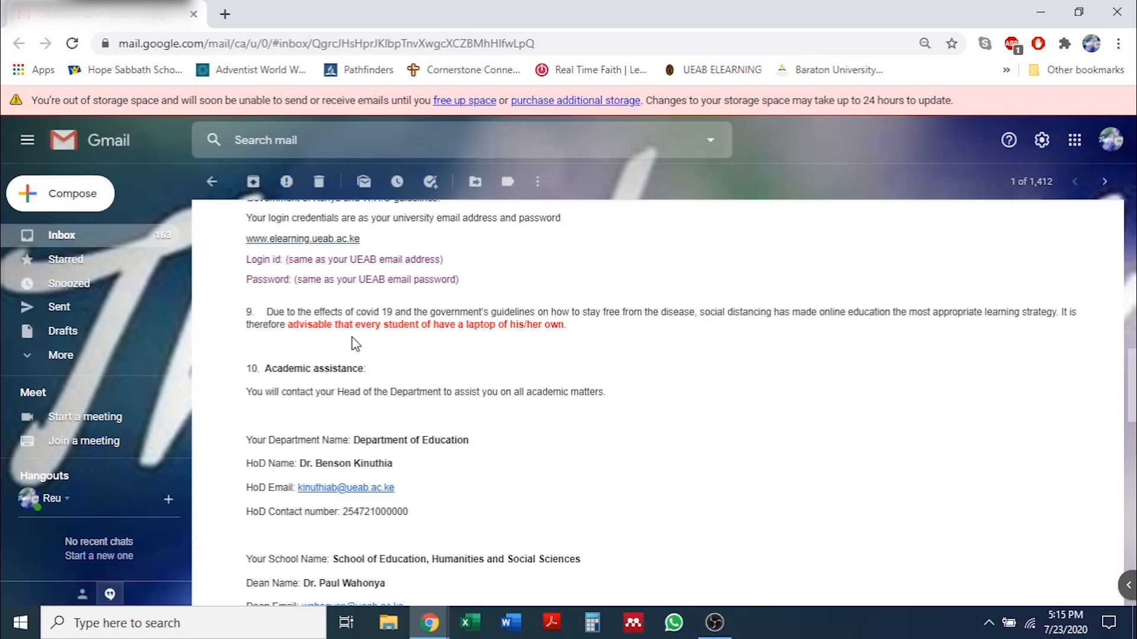
scroll(355, 344, "down", 1)
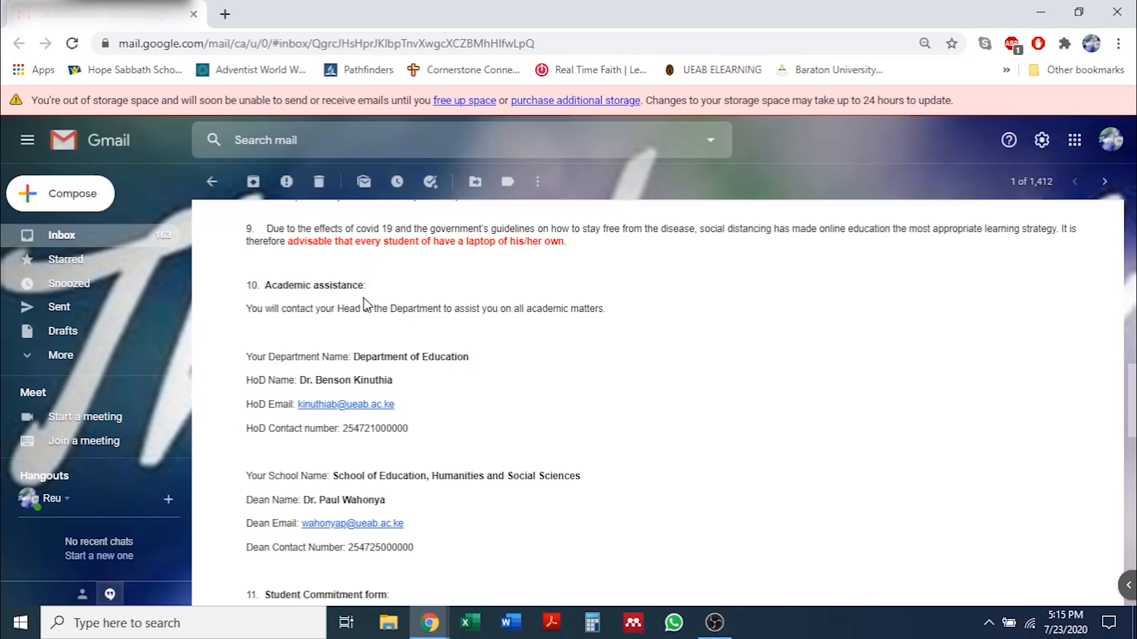
scroll(364, 302, "down", 1)
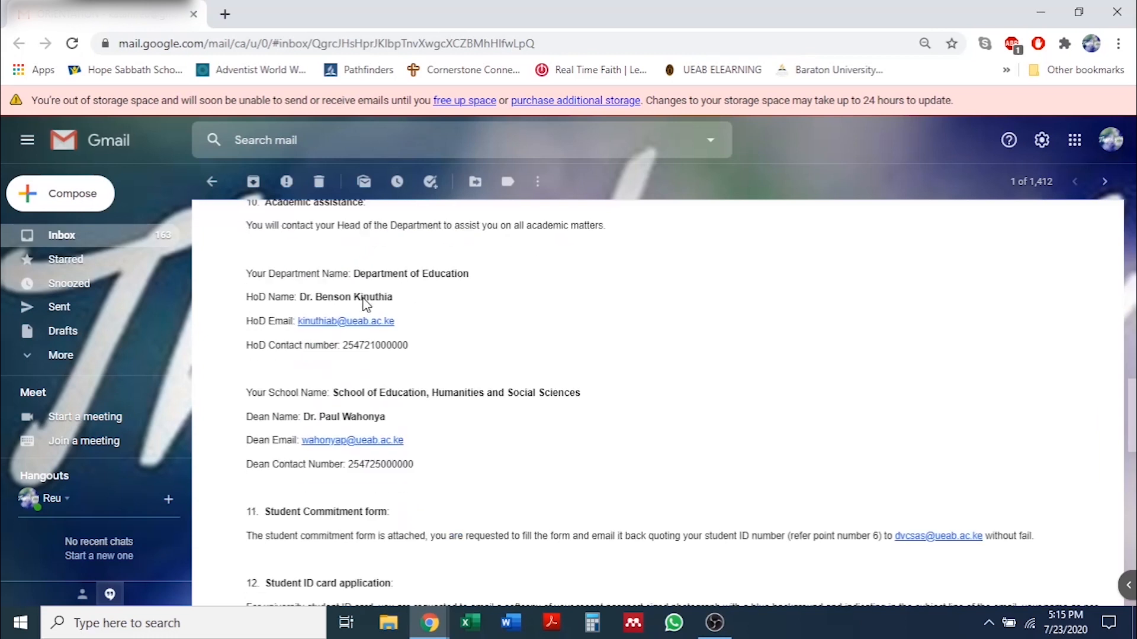
scroll(361, 297, "up", 1)
scroll(361, 297, "down", 1)
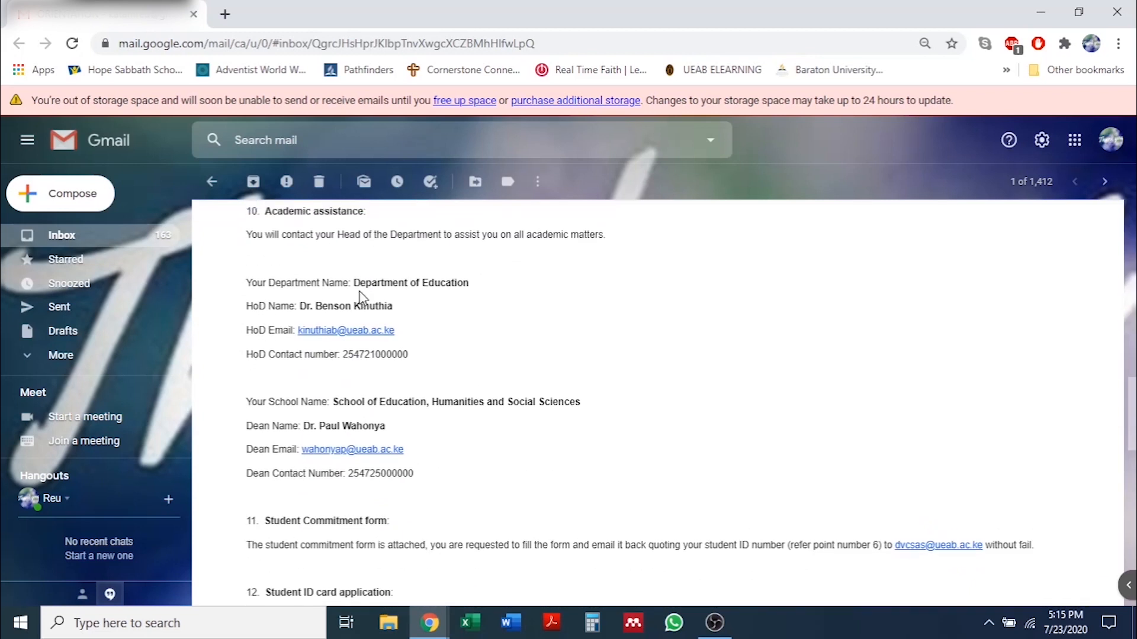
scroll(361, 296, "up", 1)
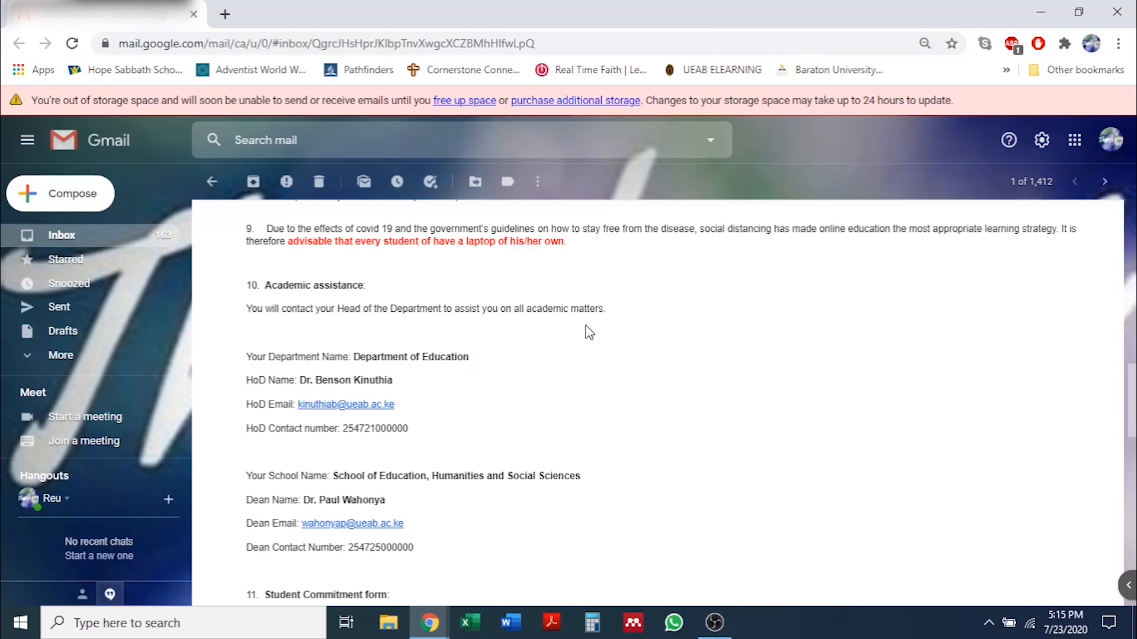
scroll(593, 333, "down", 1)
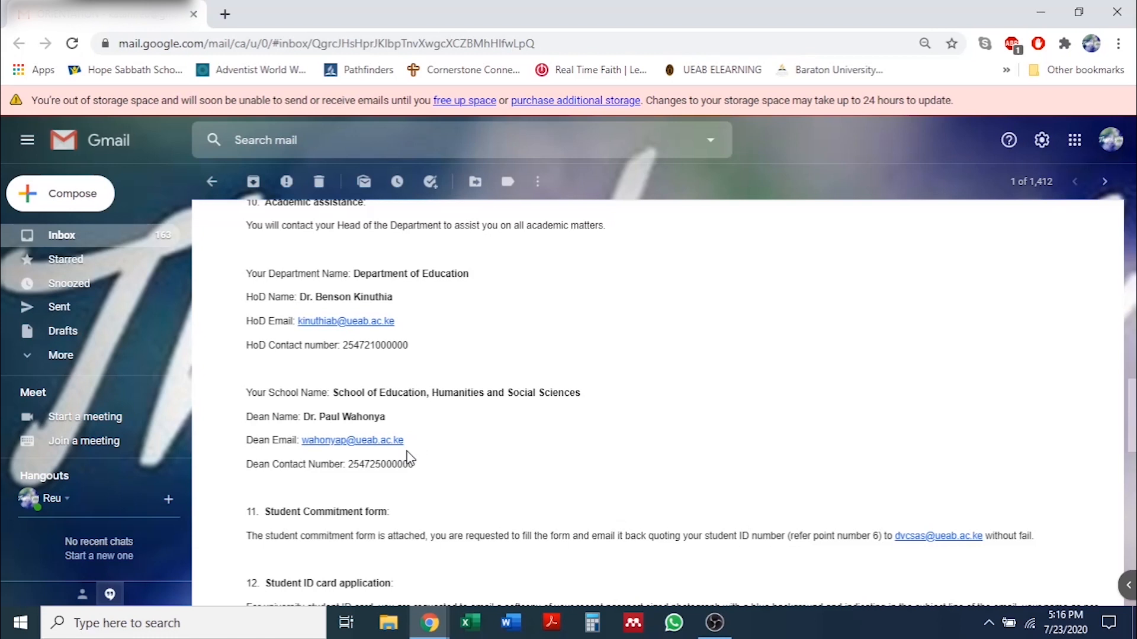
Scroll past the ID card, fee queries and transfer items to item 15's Student Information, Student Data and KUPPS fee links.
scroll(408, 456, "down", 1)
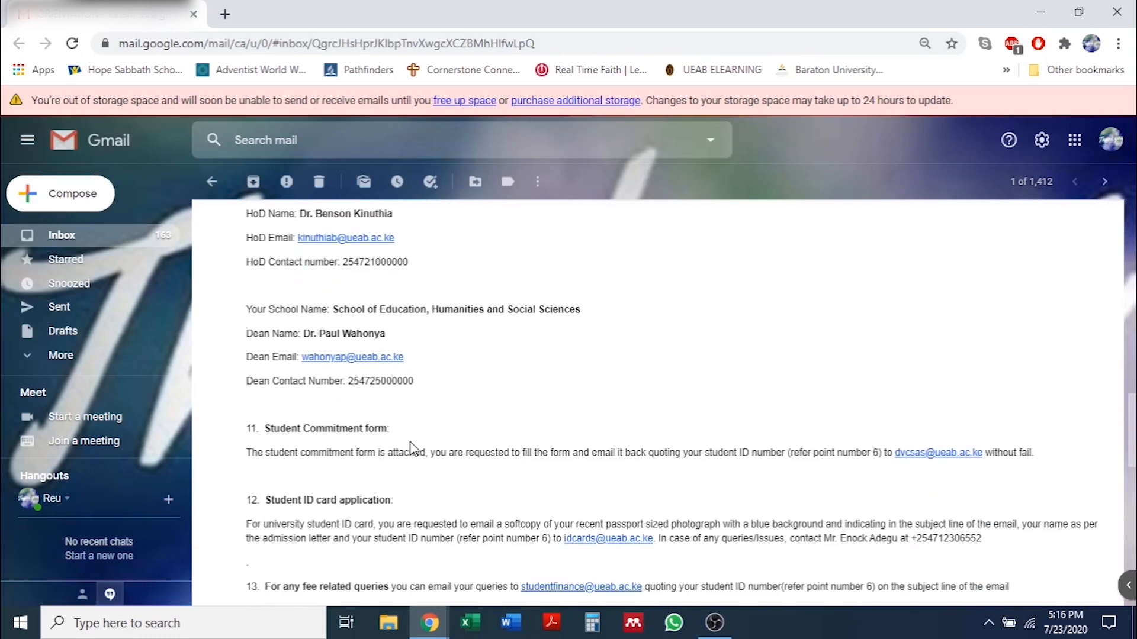
scroll(419, 441, "down", 2)
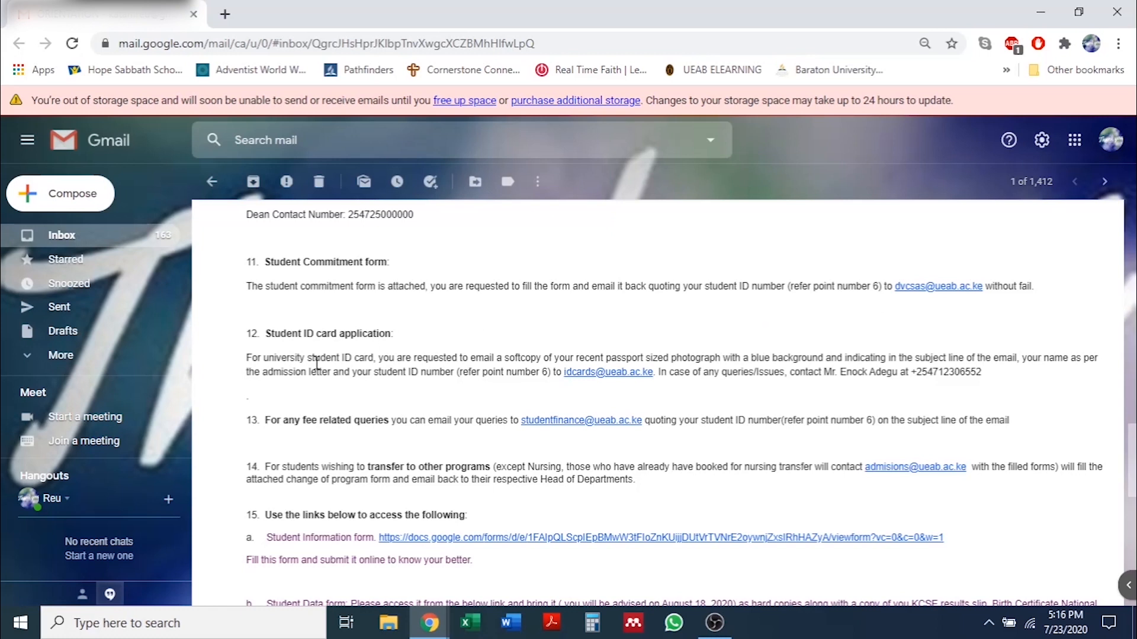
scroll(296, 355, "down", 1)
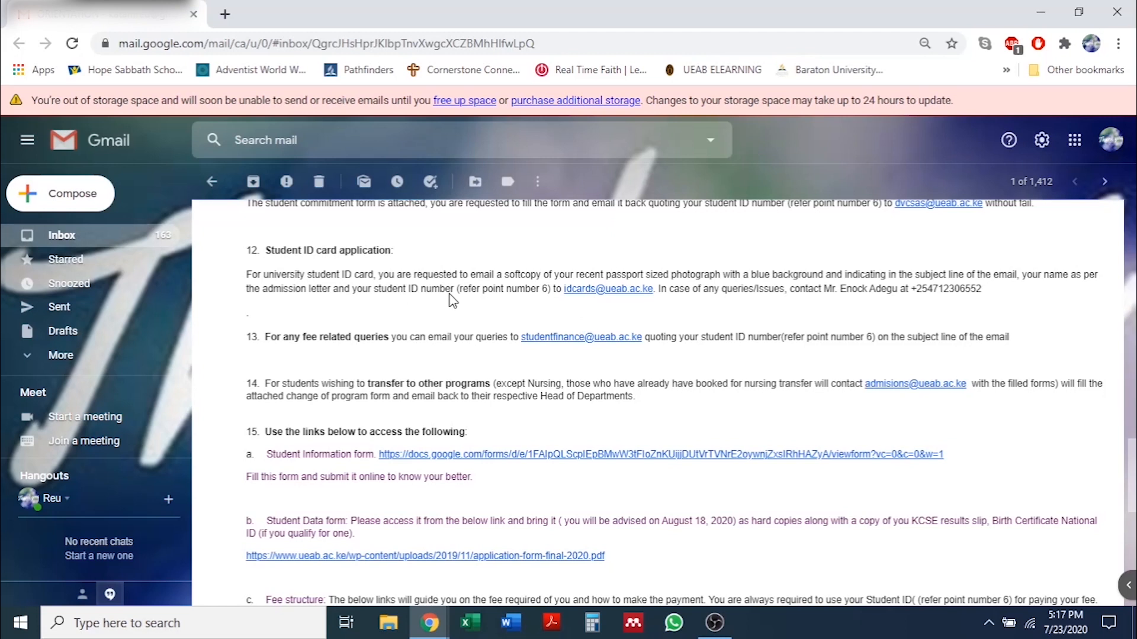
scroll(599, 264, "down", 1)
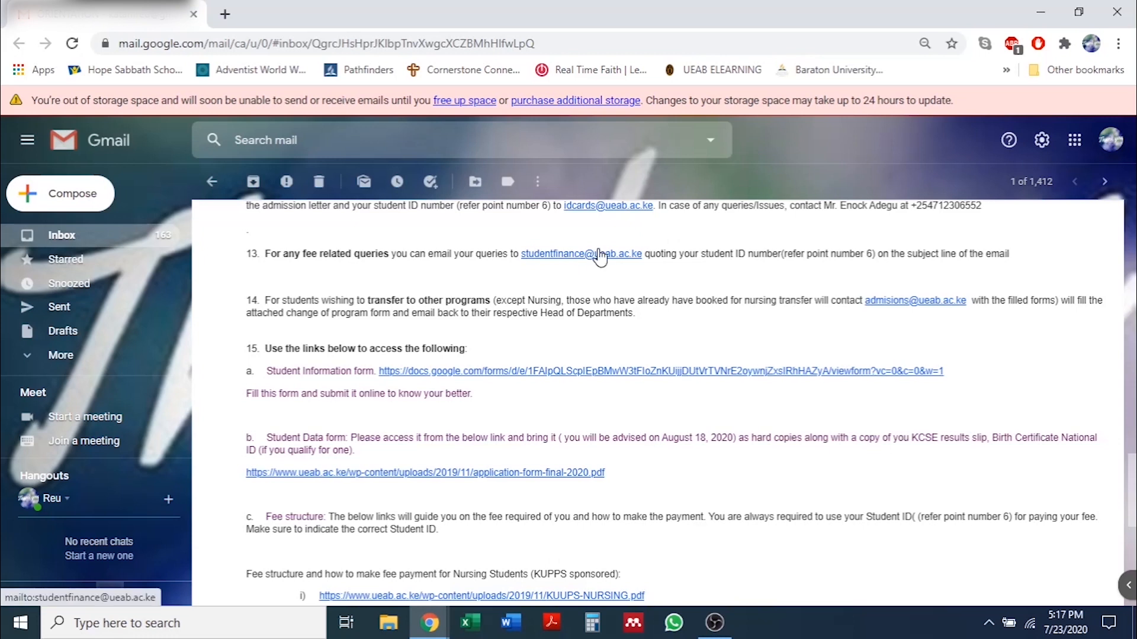
scroll(596, 265, "down", 1)
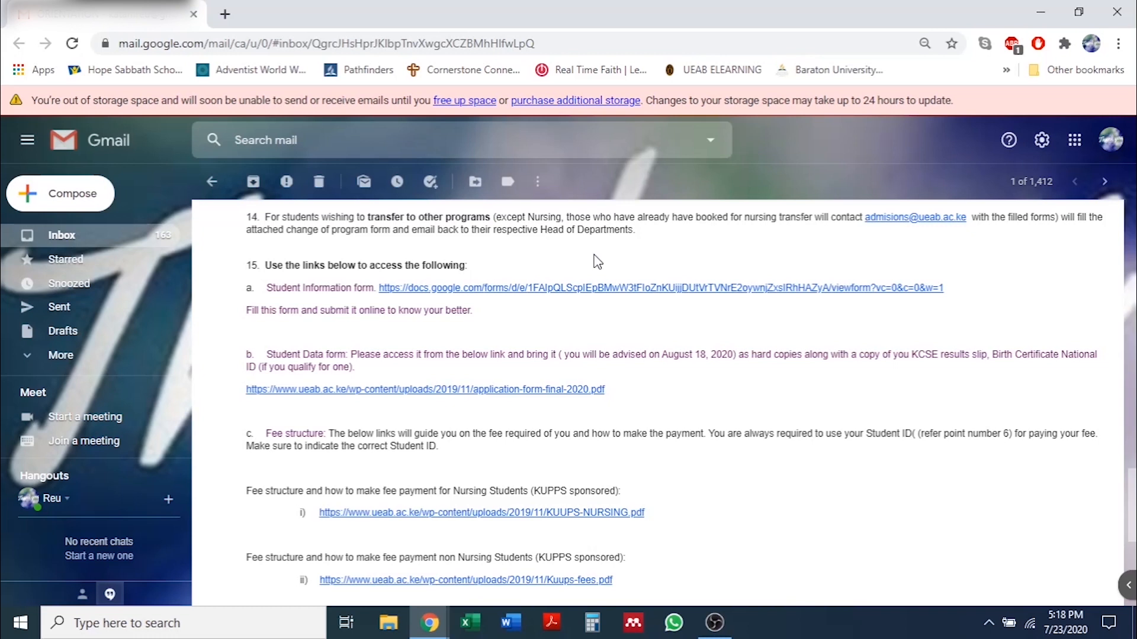
Scroll to the email's end: the self-sponsored fee link, closing welcome blessing and four video thumbnails.
scroll(597, 261, "down", 6)
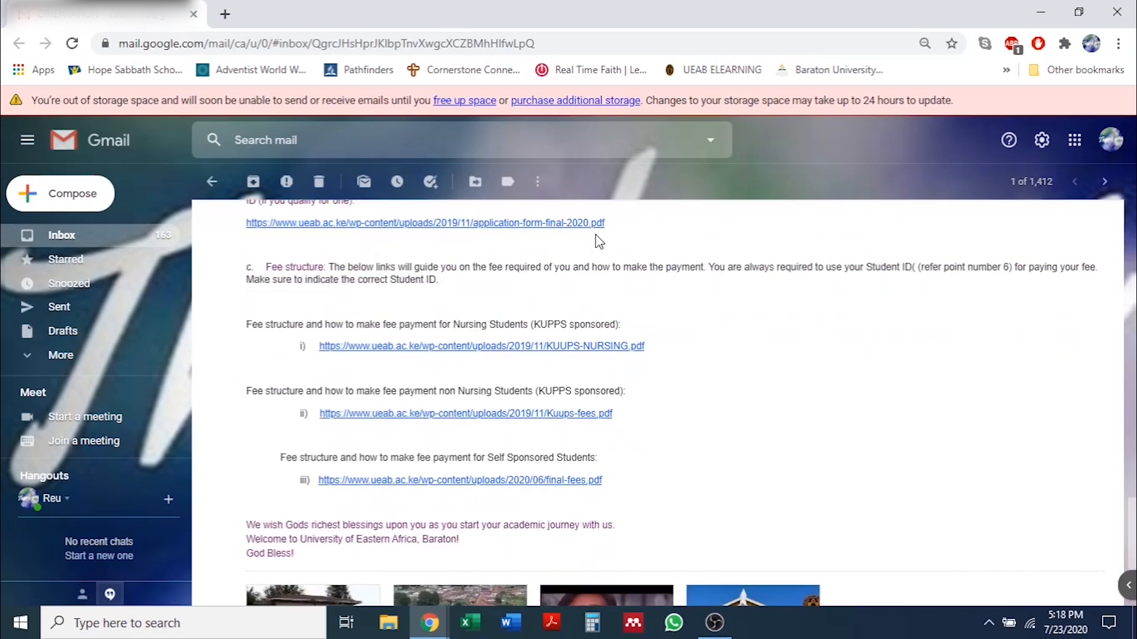
scroll(597, 239, "up", 7)
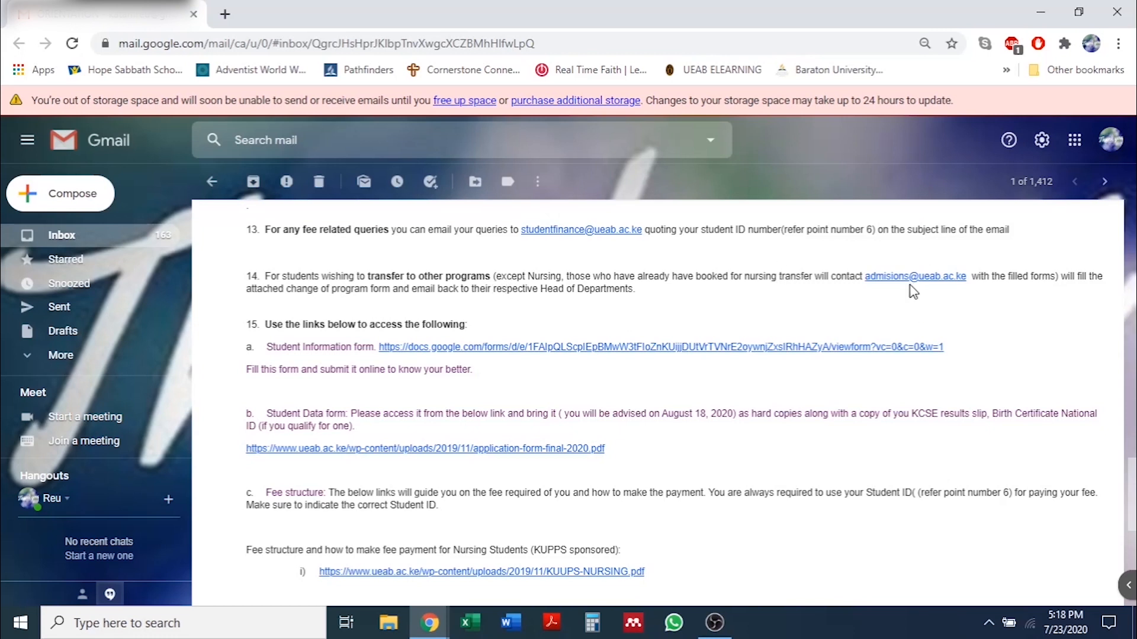
scroll(249, 311, "down", 2)
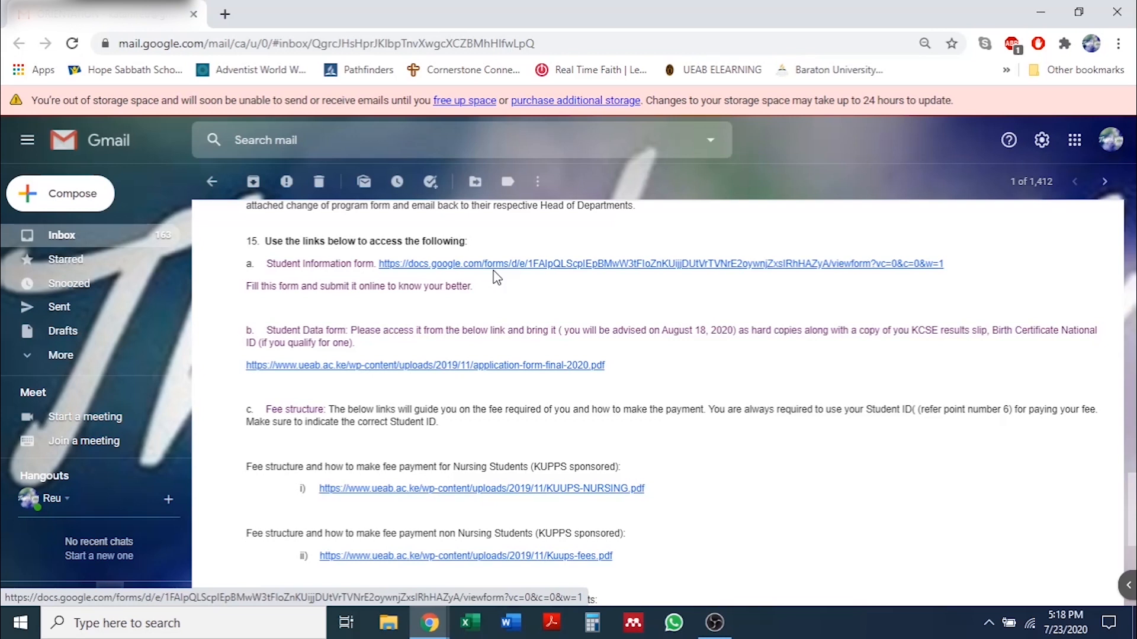
scroll(395, 292, "down", 1)
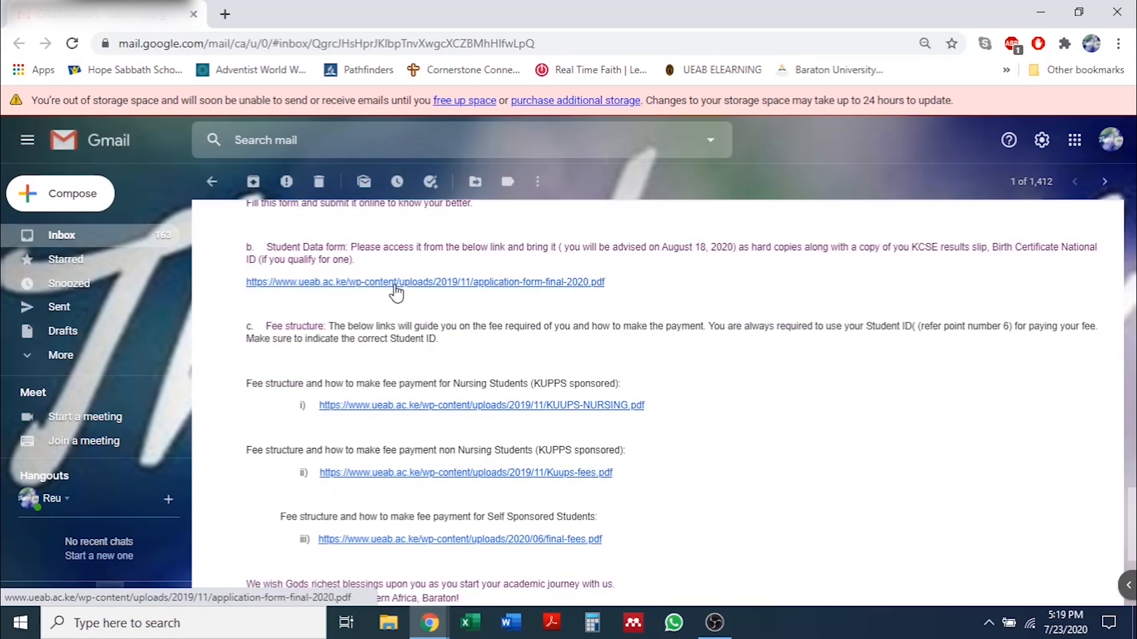
scroll(349, 293, "down", 1)
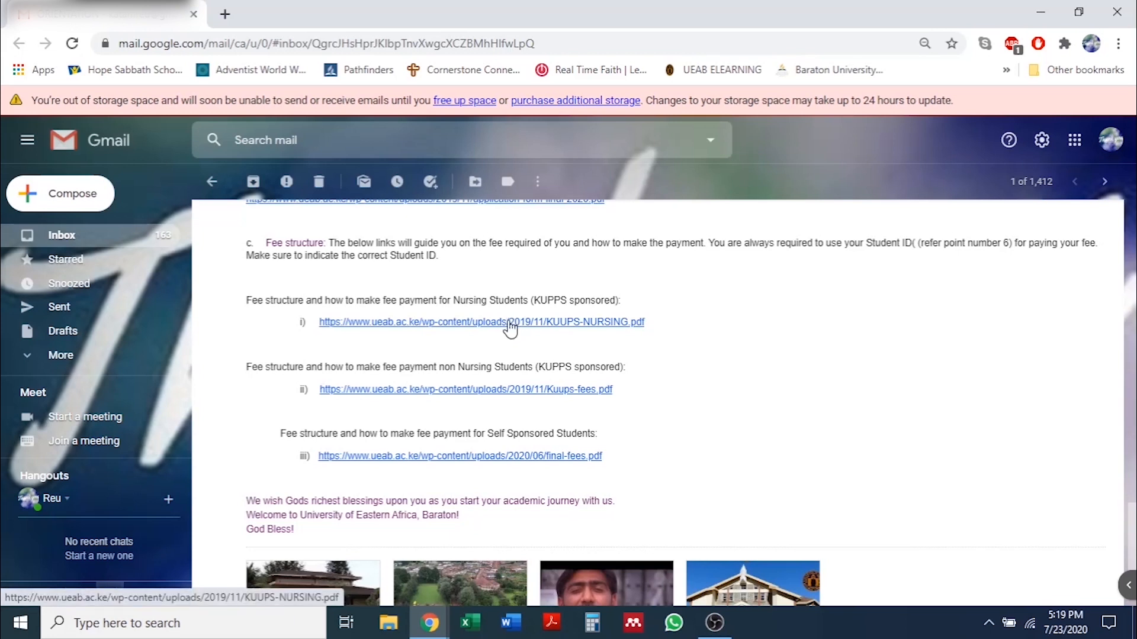
scroll(458, 349, "down", 2)
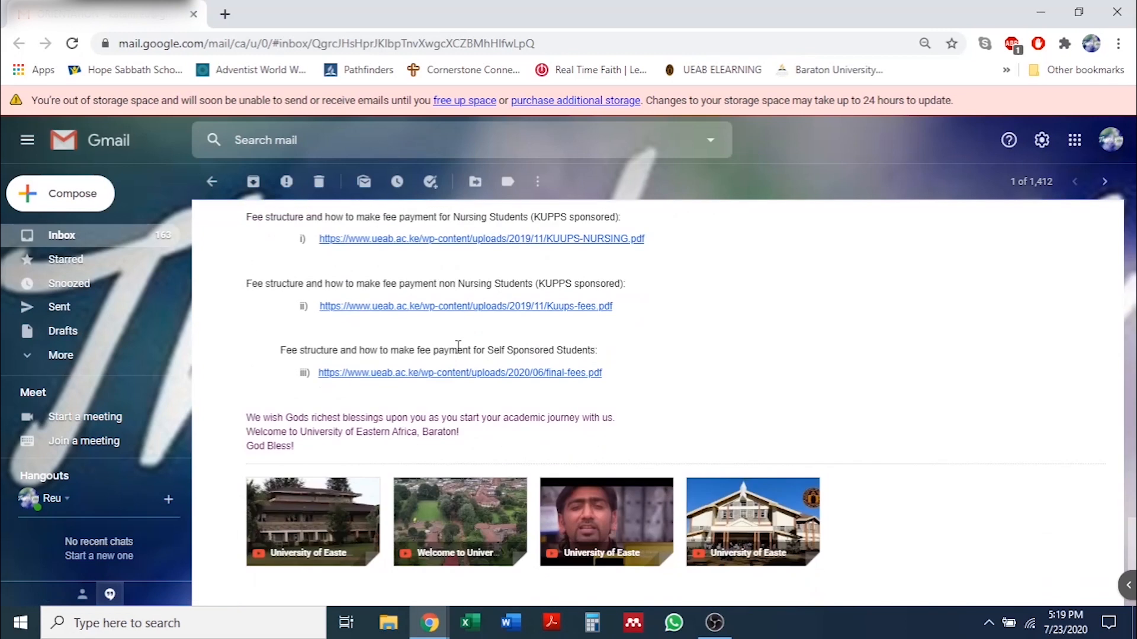